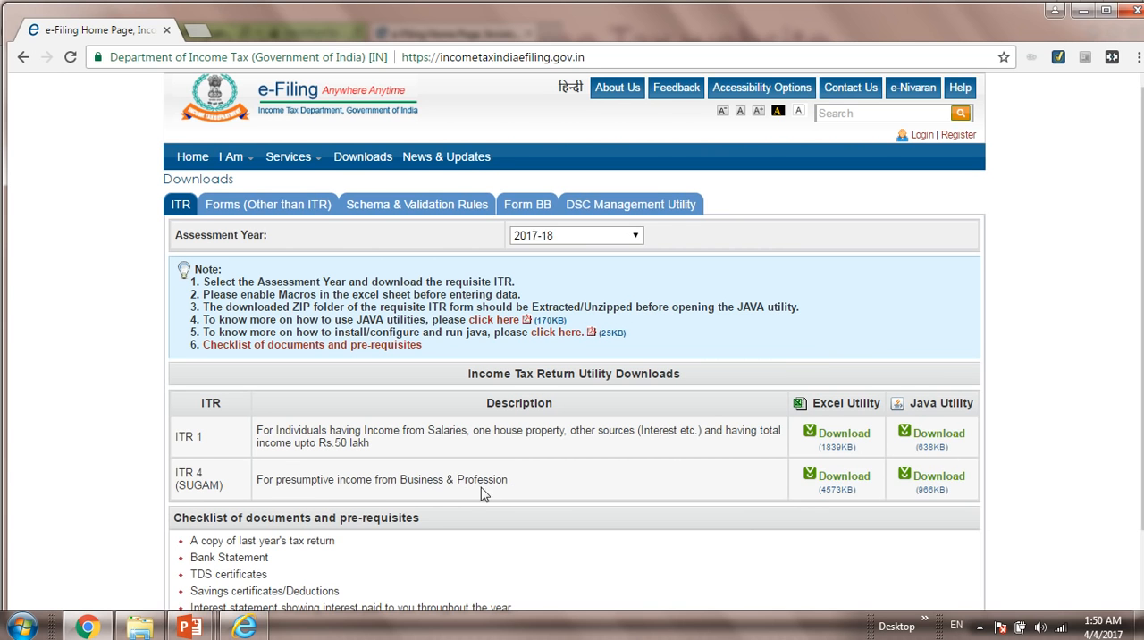
Step: Download the ITR 4 (SUGAM) Java utility for assessment year 2017-18 and show the zip file in its folder
{"action": "left_click", "coordinate": [923, 483]}
{"action": "left_click", "coordinate": [717, 314]}
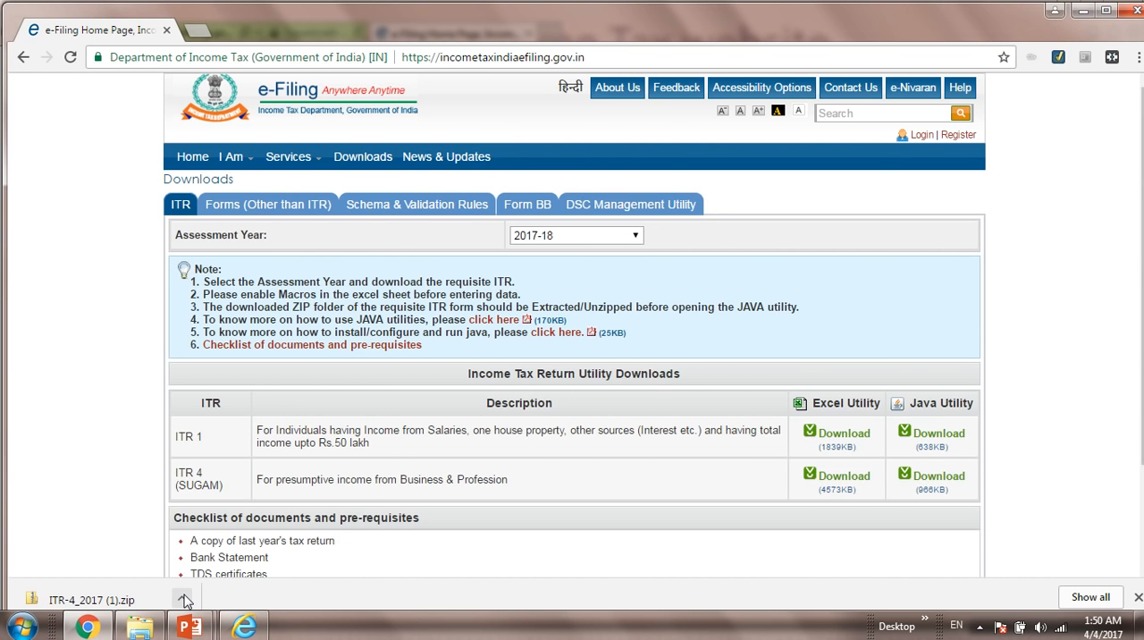
{"action": "left_click", "coordinate": [185, 600]}
{"action": "left_click", "coordinate": [203, 547]}
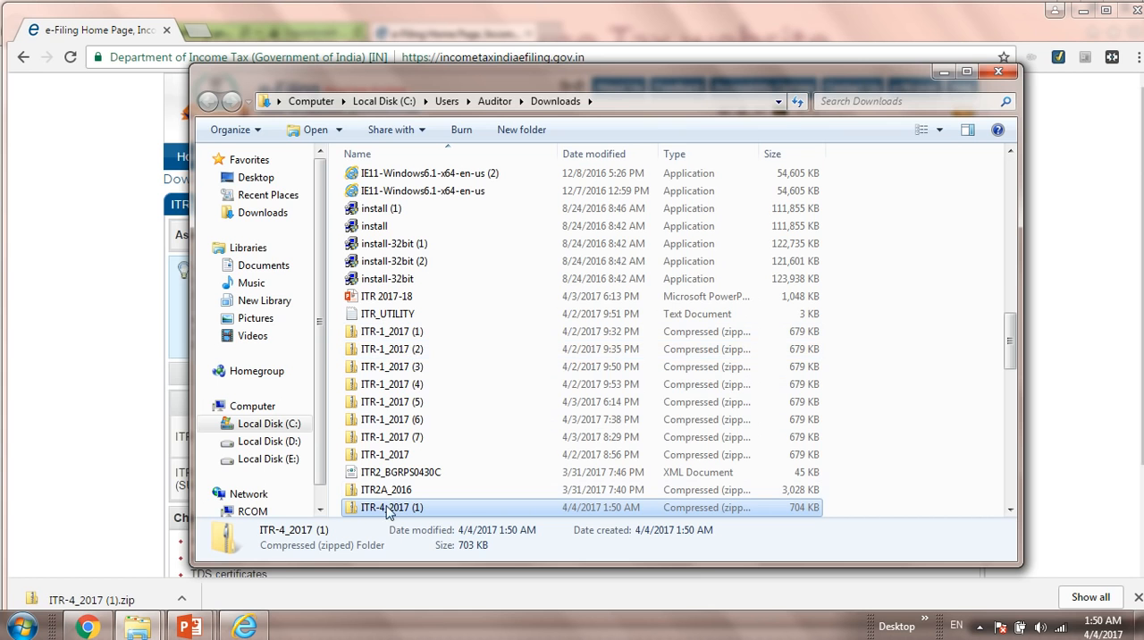
Step: Place a copy of the ITR-4_2017 (1) zip file in the ITR 2017-18 folder on the desktop
{"action": "key", "text": "super+d"}
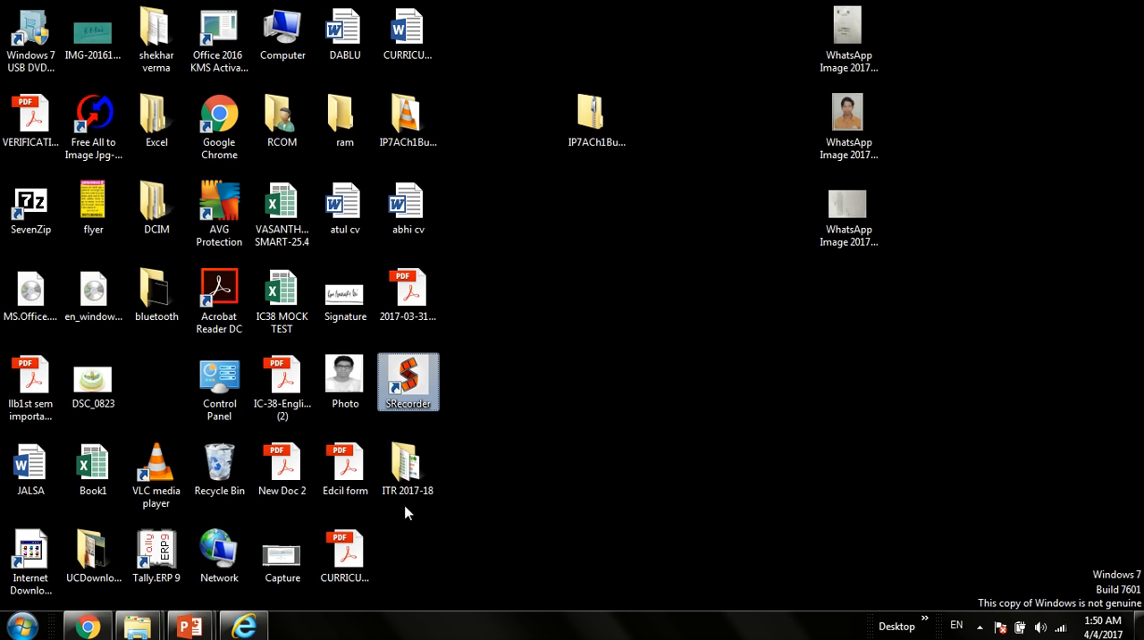
{"action": "double_click", "coordinate": [407, 467]}
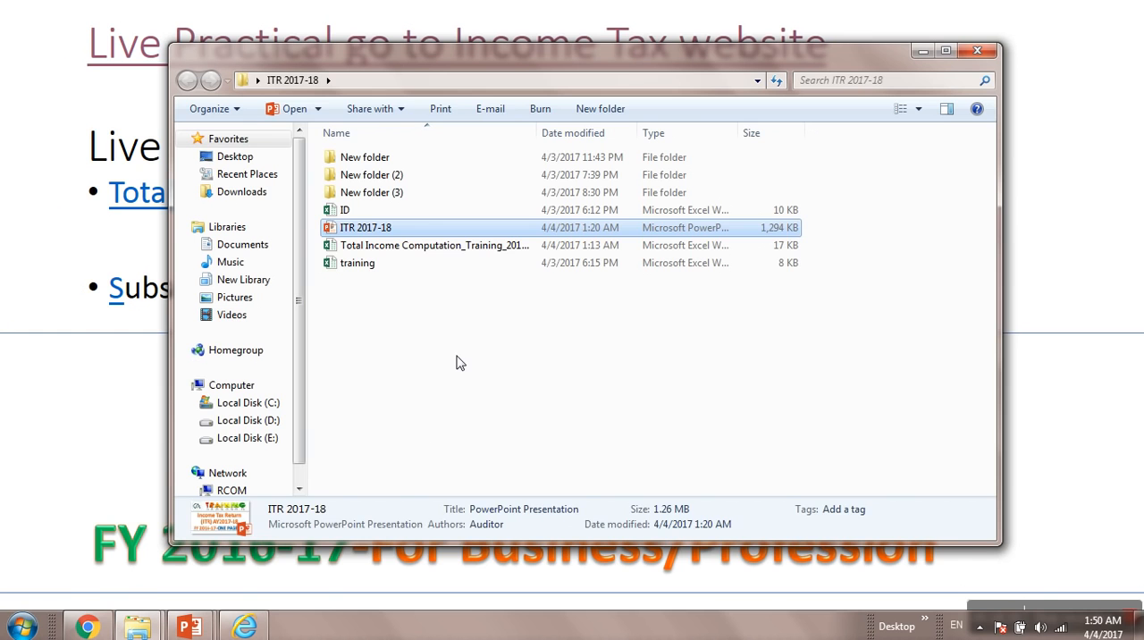
{"action": "key", "text": "ctrl+v"}
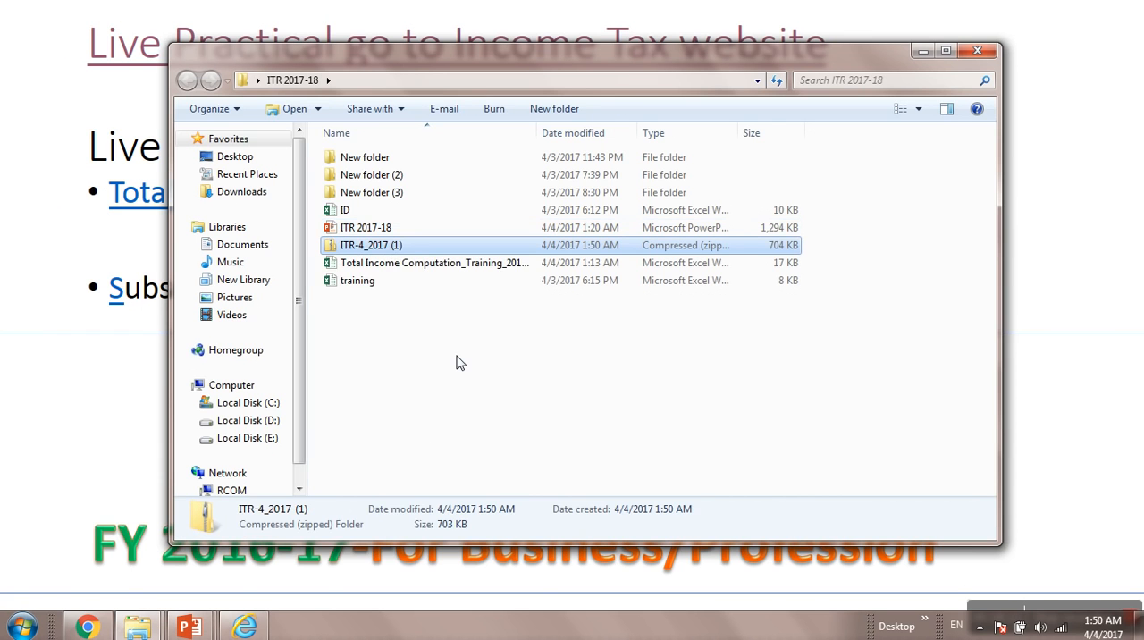
Step: Extract the ITR-4_2017 (1) zip file within the ITR 2017-18 folder
{"action": "right_click", "coordinate": [457, 362]}
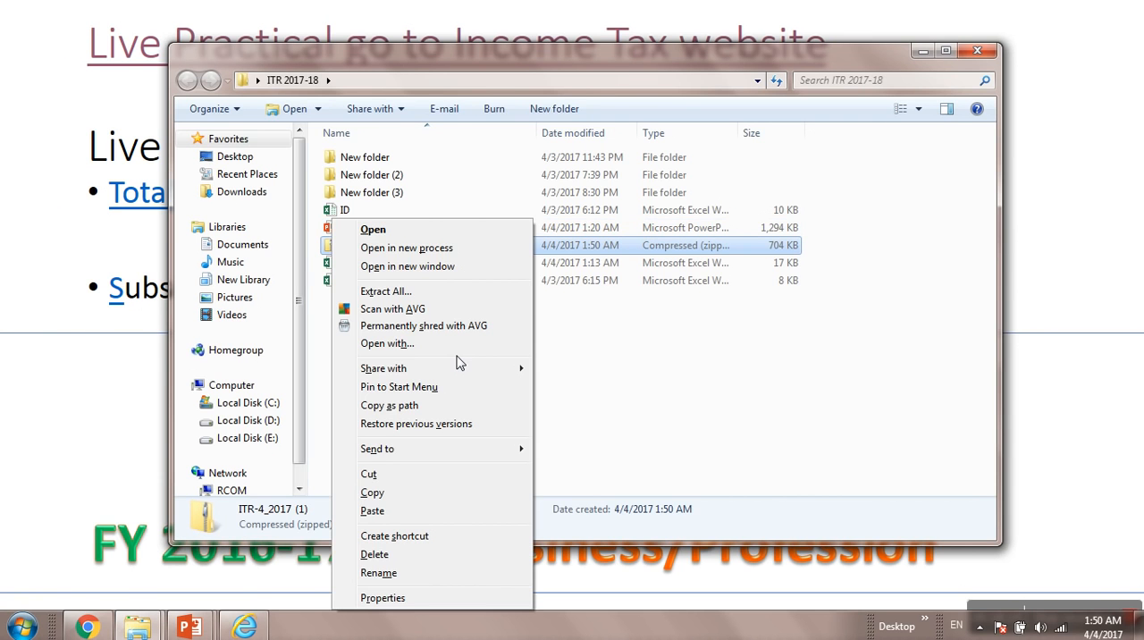
{"action": "key", "text": "t"}
{"action": "key", "text": "Return"}
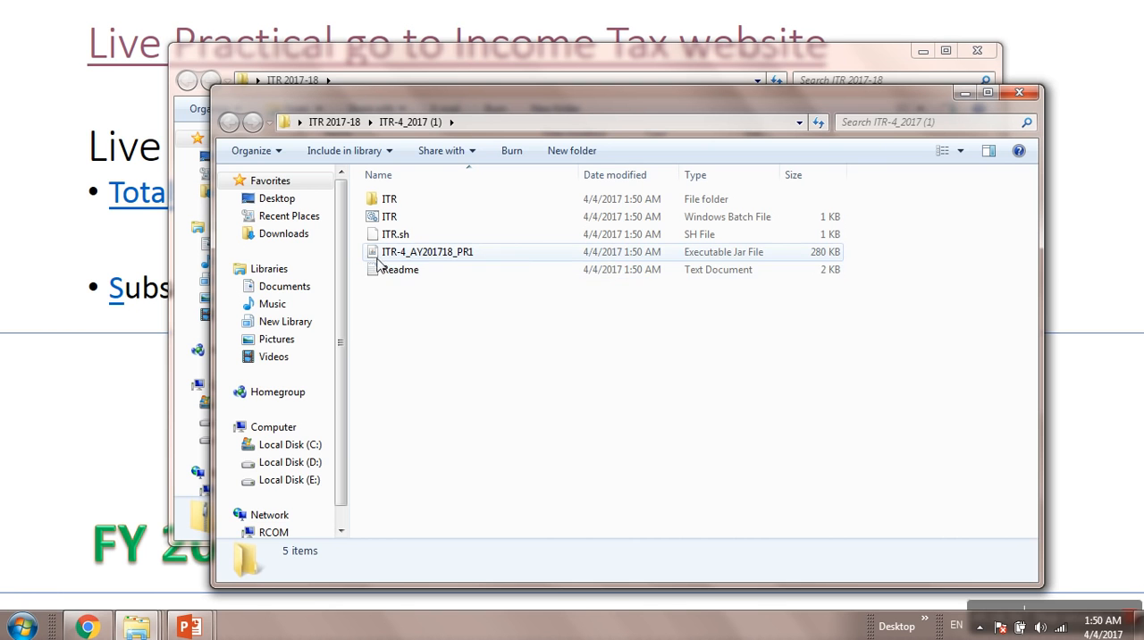
Step: Launch the ITR-4_AY201718_PR1 utility from the extracted folder and dismiss its startup notice
{"action": "double_click", "coordinate": [453, 253]}
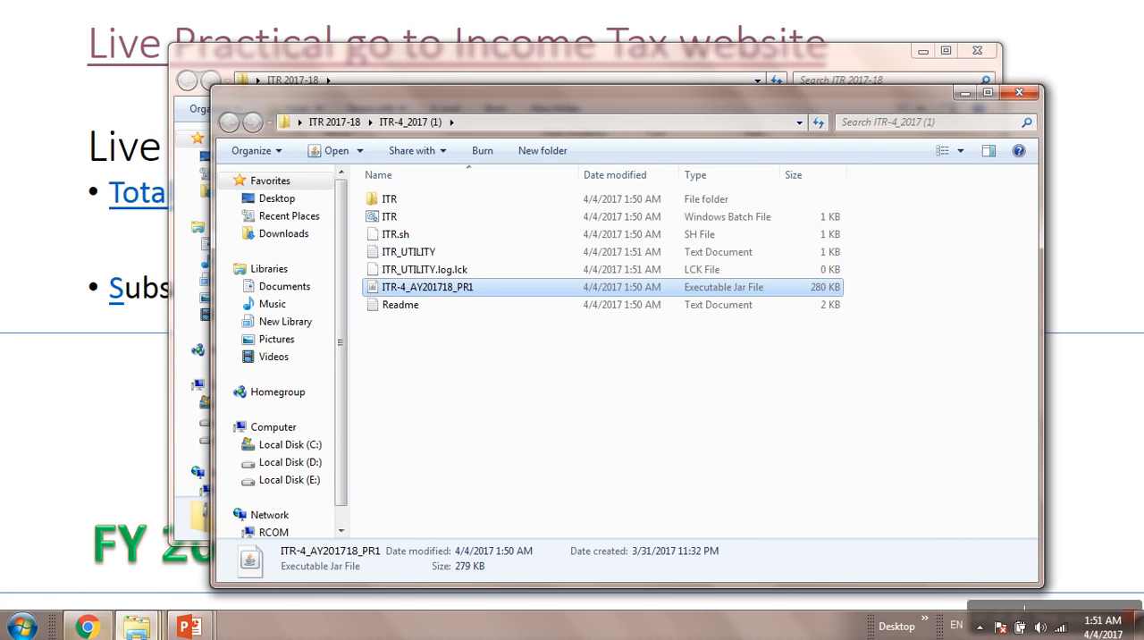
{"action": "left_click", "coordinate": [90, 628]}
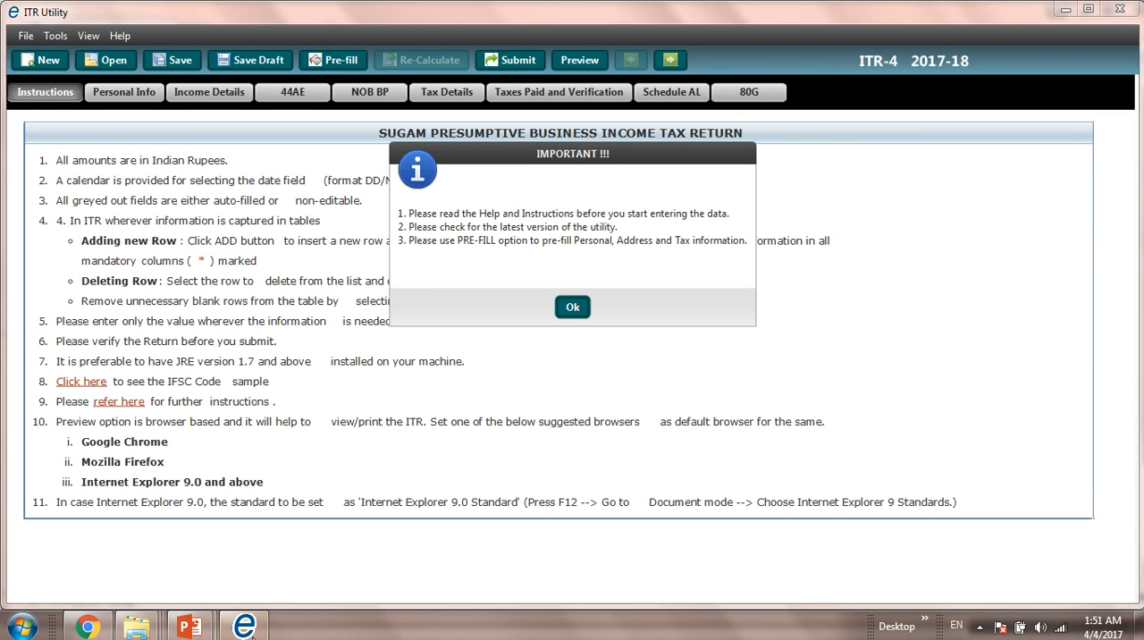
{"action": "left_click", "coordinate": [571, 307]}
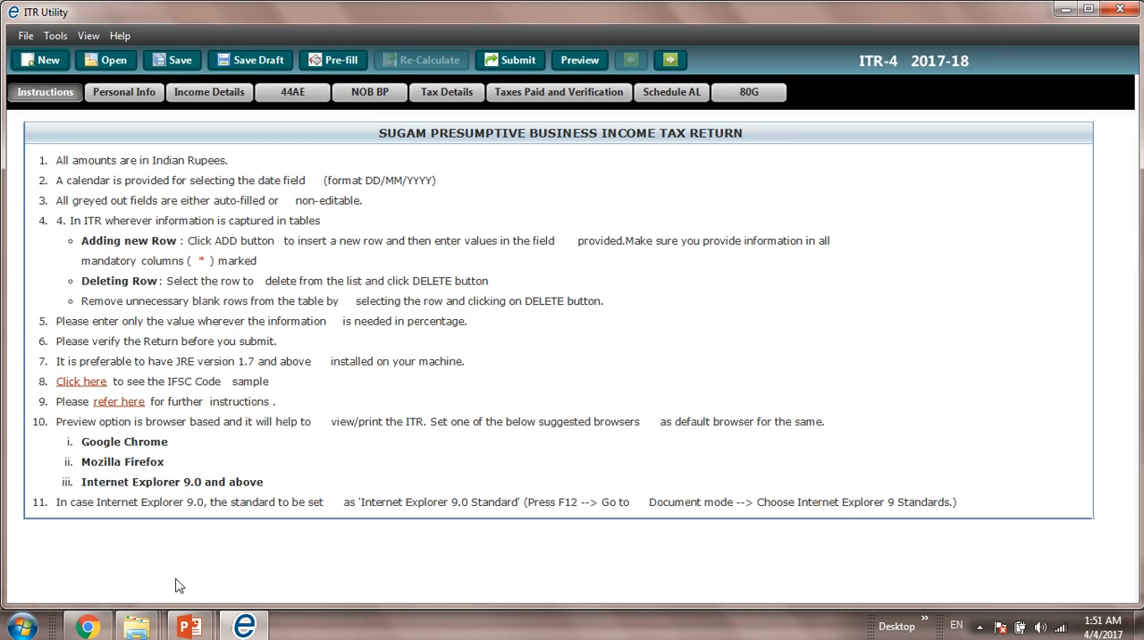
Step: Switch to Chrome, return to the e-Filing home page and start a new registration with the user type Individual
{"action": "left_click", "coordinate": [86, 627]}
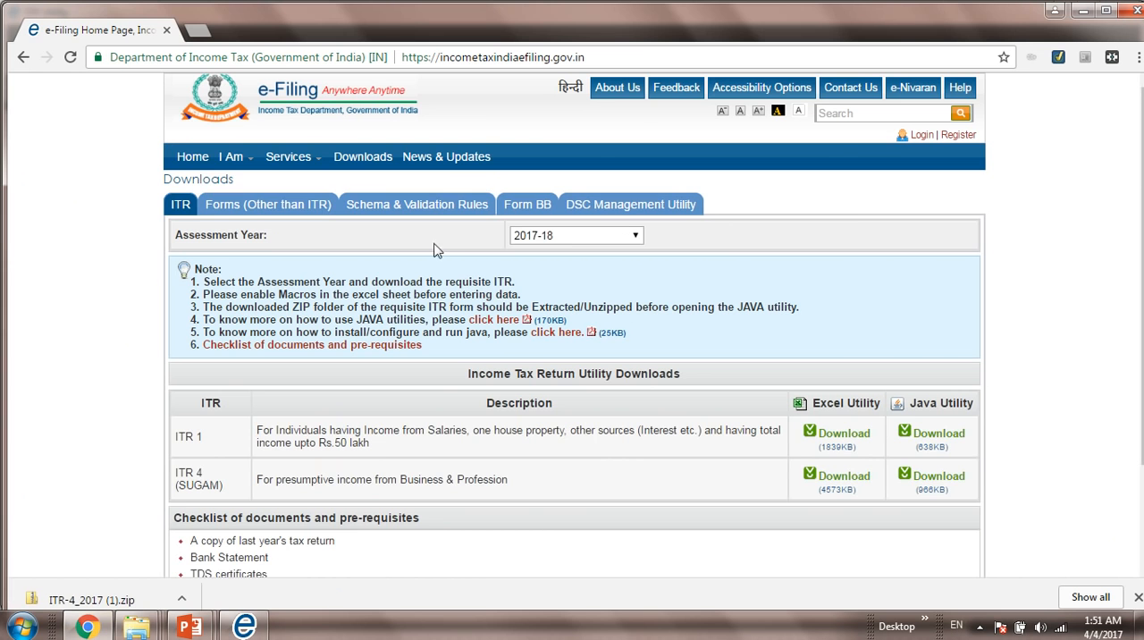
{"action": "left_click", "coordinate": [202, 166]}
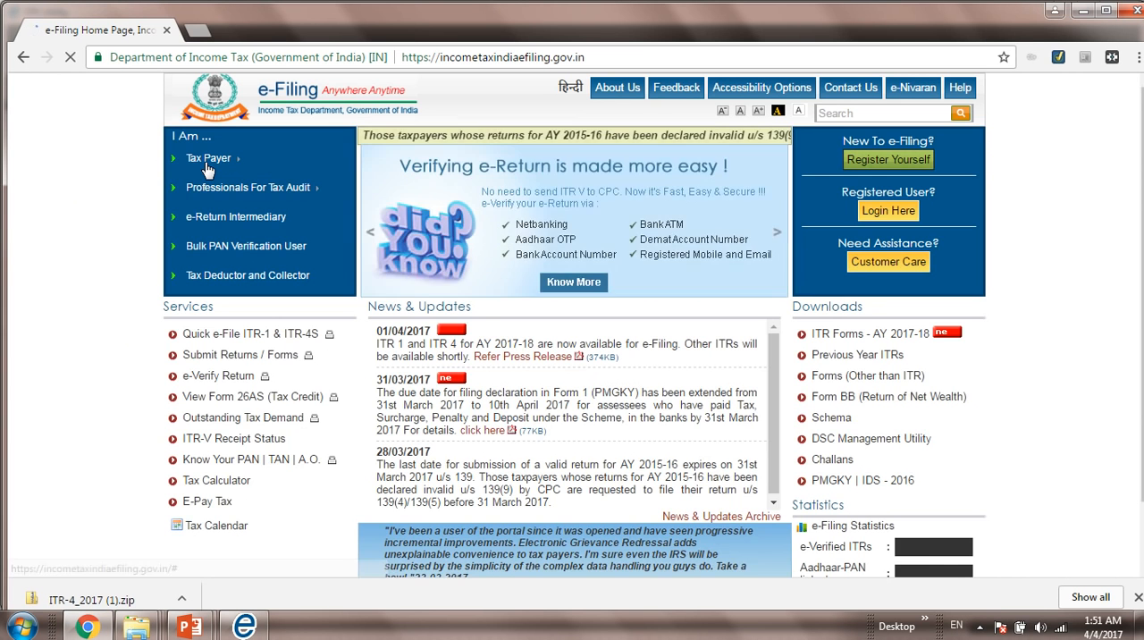
{"action": "mouse_move", "coordinate": [208, 168]}
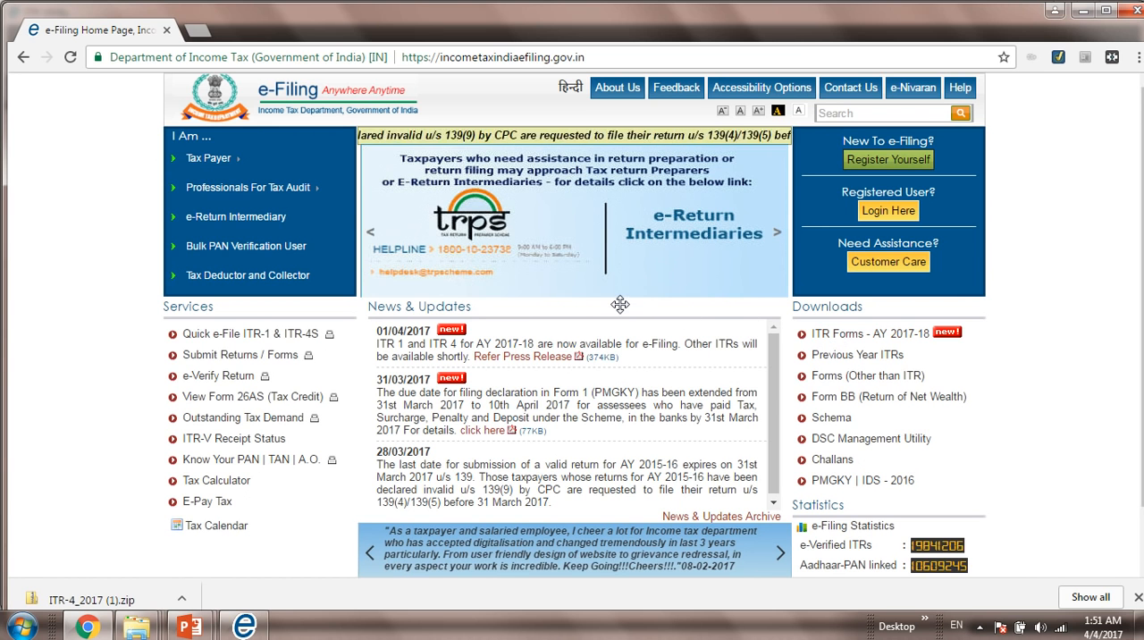
{"action": "left_click", "coordinate": [865, 162]}
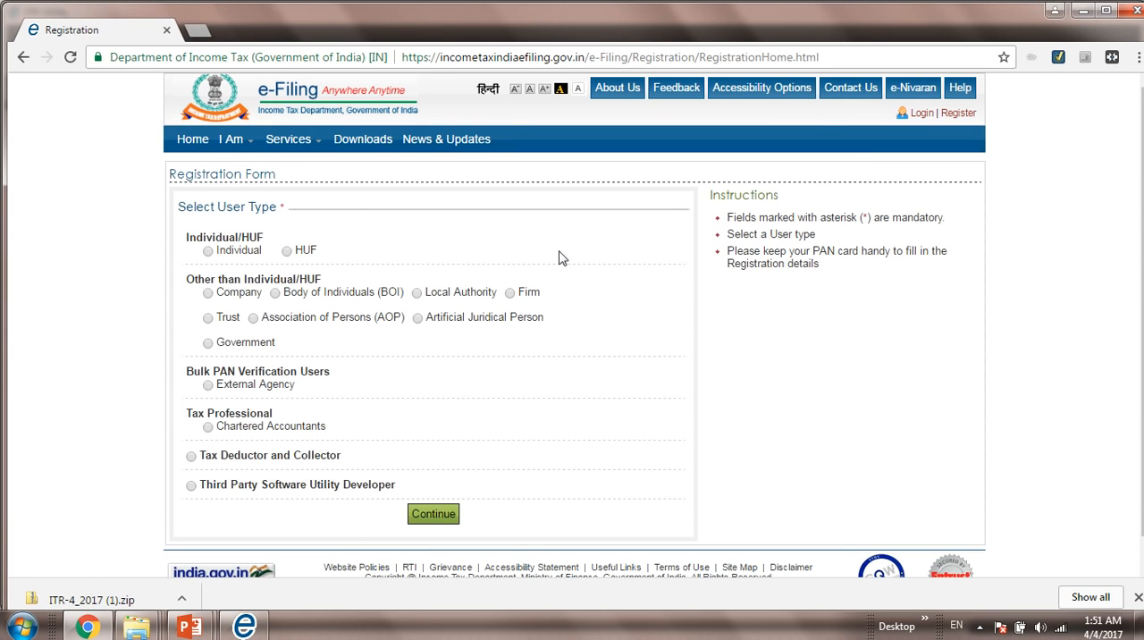
{"action": "left_click", "coordinate": [207, 252]}
{"action": "left_click", "coordinate": [427, 517]}
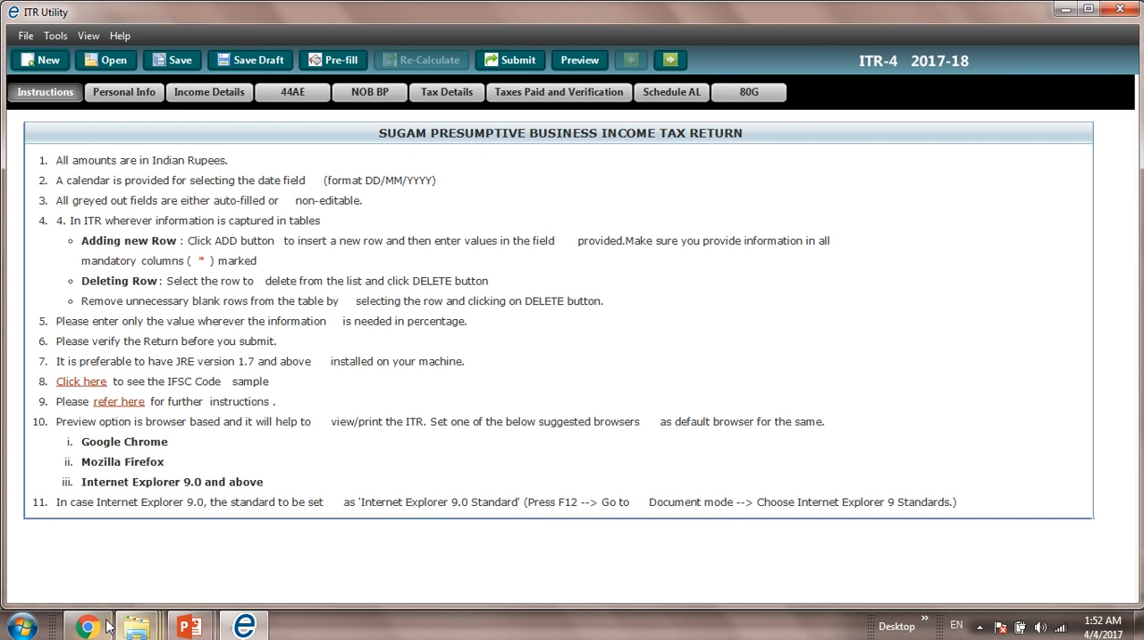
Step: Open Total Income Computation_Training_2017-18_ITR.xlsx from the PowerPoint slide show and copy the taxpayer's PAN from row 1
{"action": "mouse_move", "coordinate": [189, 631]}
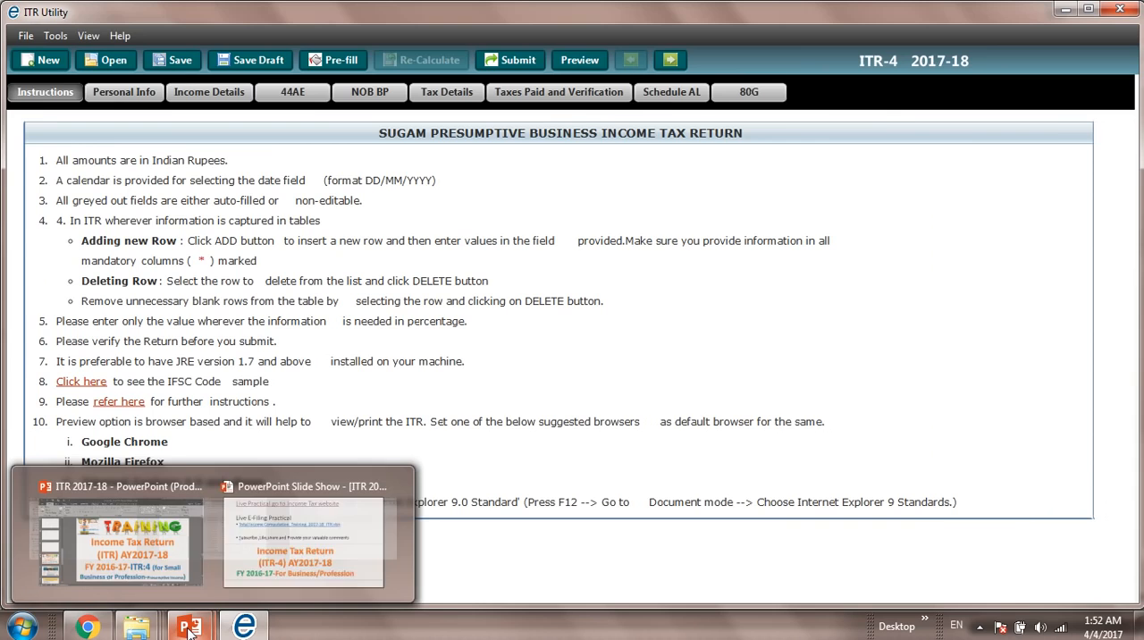
{"action": "left_click", "coordinate": [251, 565]}
{"action": "left_click", "coordinate": [370, 206]}
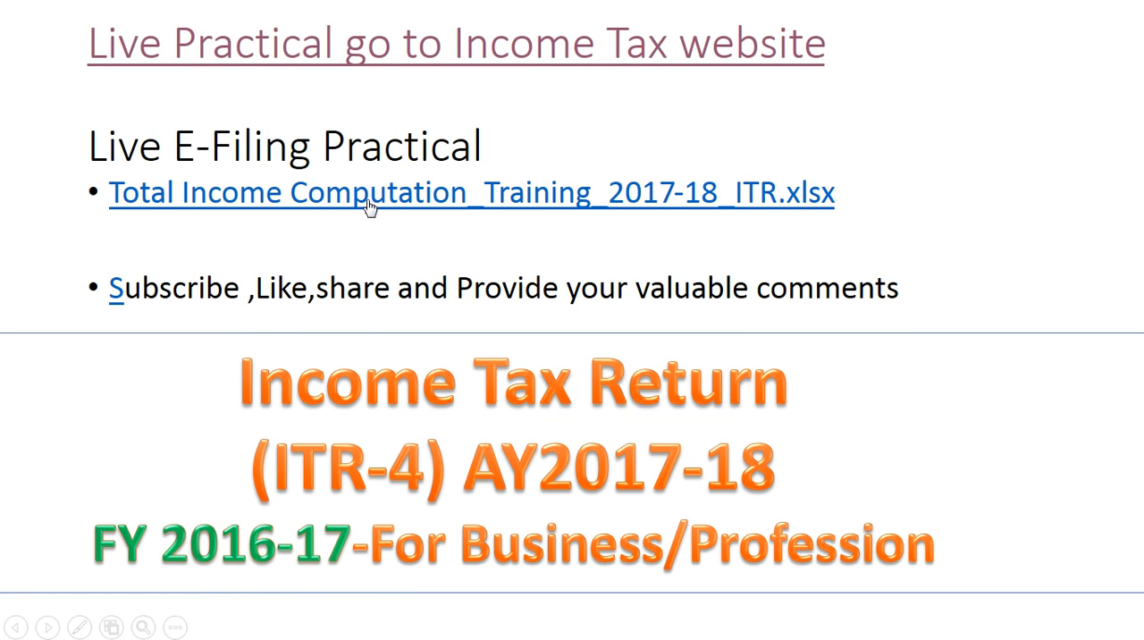
{"action": "left_click", "coordinate": [610, 404]}
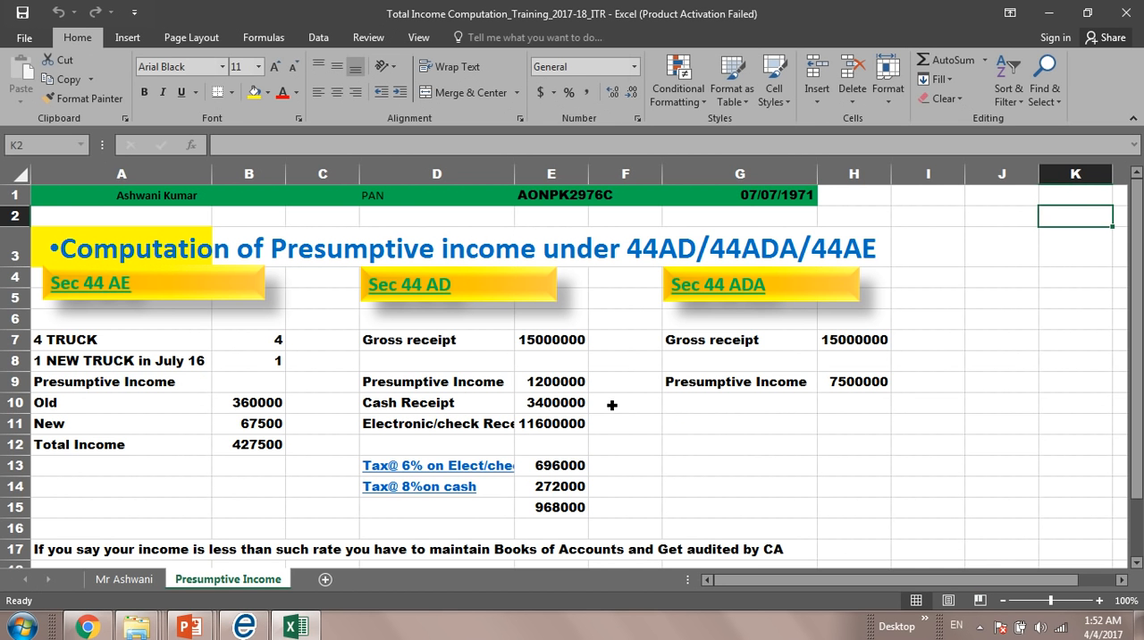
{"action": "left_click", "coordinate": [559, 202]}
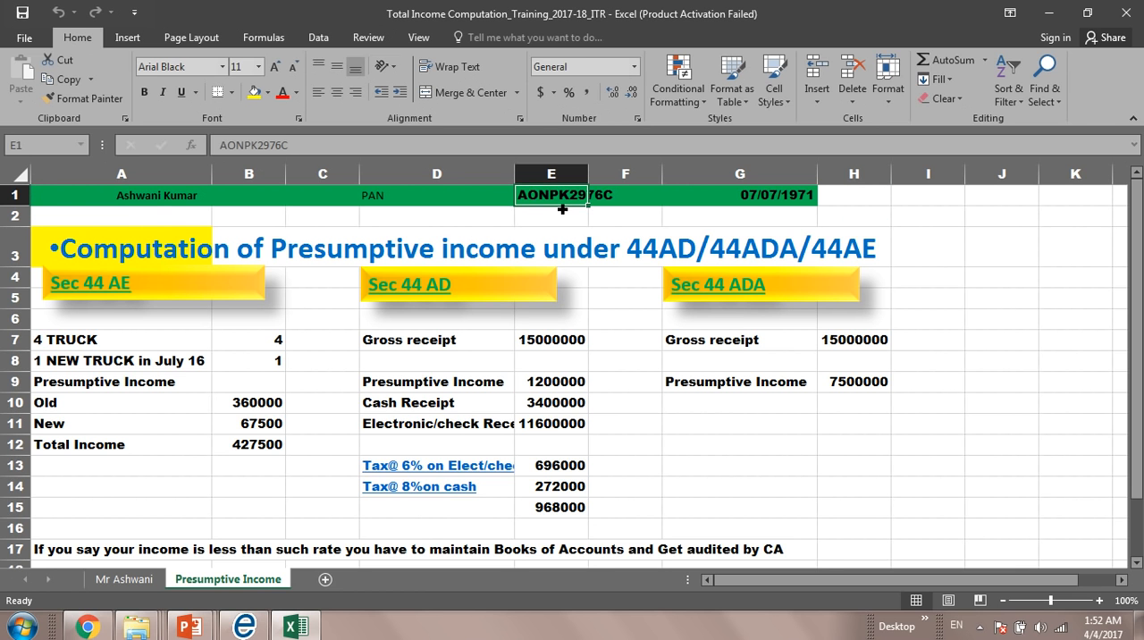
{"action": "key", "text": "ctrl+c"}
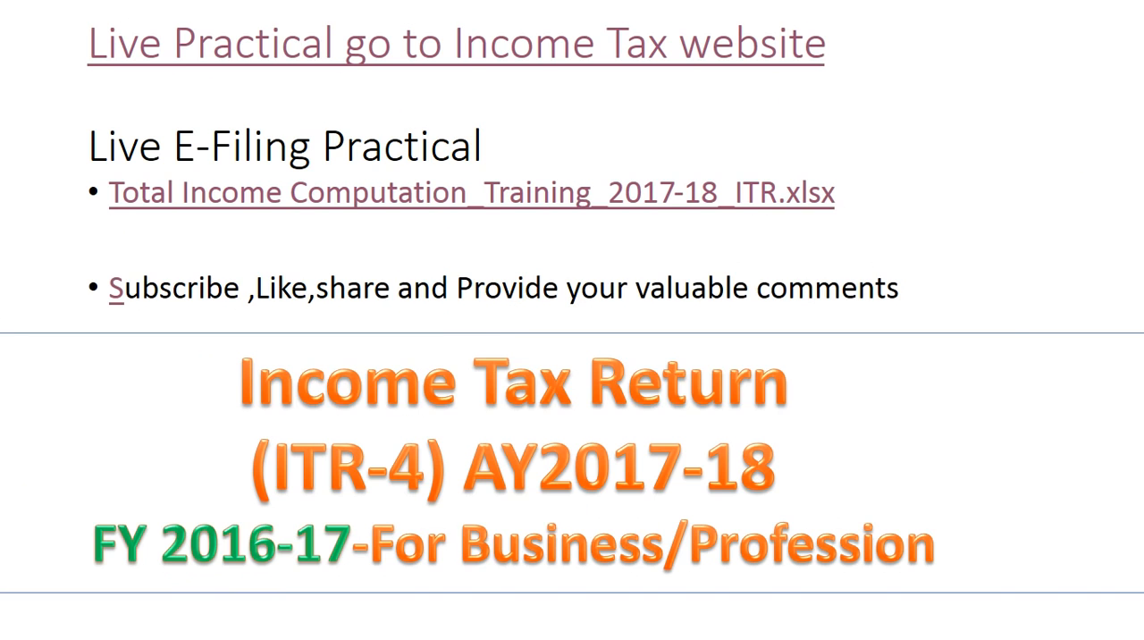
Step: Switch to Chrome and enter the copied PAN in the individual registration form, skipping the surname and middle name
{"action": "key", "text": "alt+Tab"}
{"action": "key", "text": "alt+Tab"}
{"action": "key", "text": "alt+Tab"}
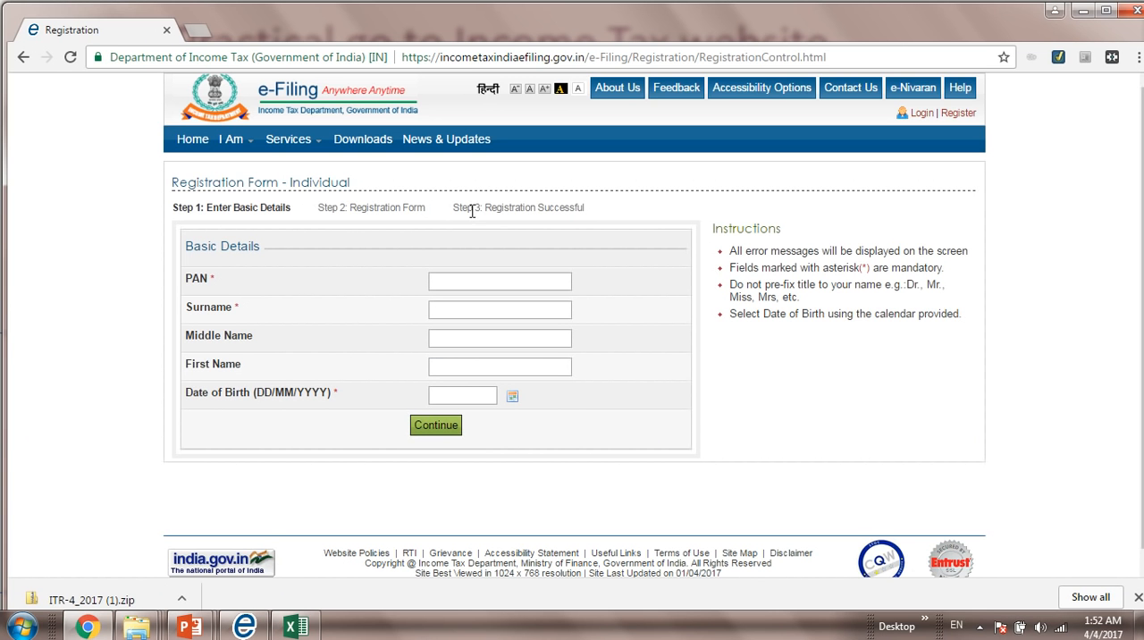
{"action": "left_click", "coordinate": [479, 285]}
{"action": "key", "text": "ctrl+v"}
{"action": "key", "text": "Tab"}
{"action": "key", "text": "Tab"}
{"action": "key", "text": "Tab"}
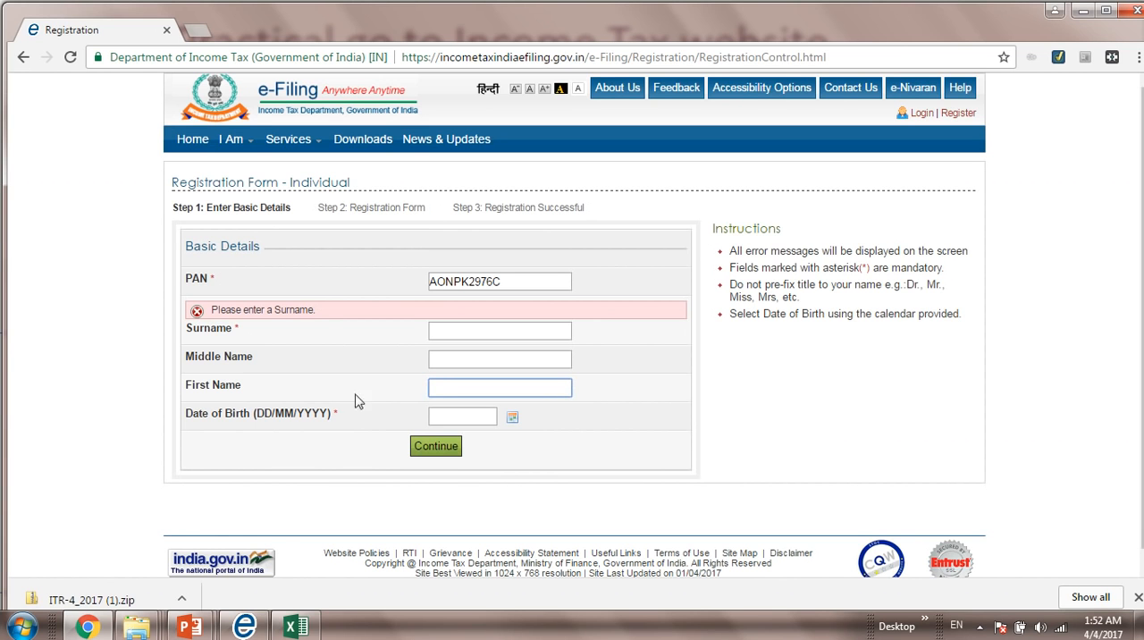
Step: Switch to the ITR Utility, start the ITR pre-fill, and enter the e-Filing user ID and the e-Filing password
{"action": "left_click", "coordinate": [239, 627]}
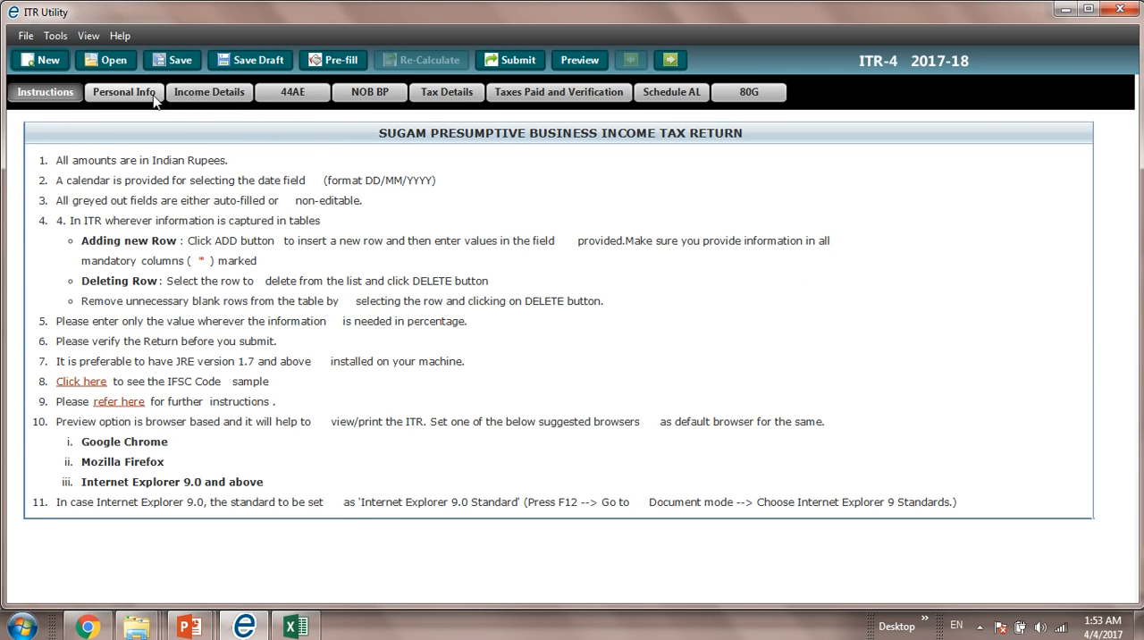
{"action": "left_click", "coordinate": [340, 63]}
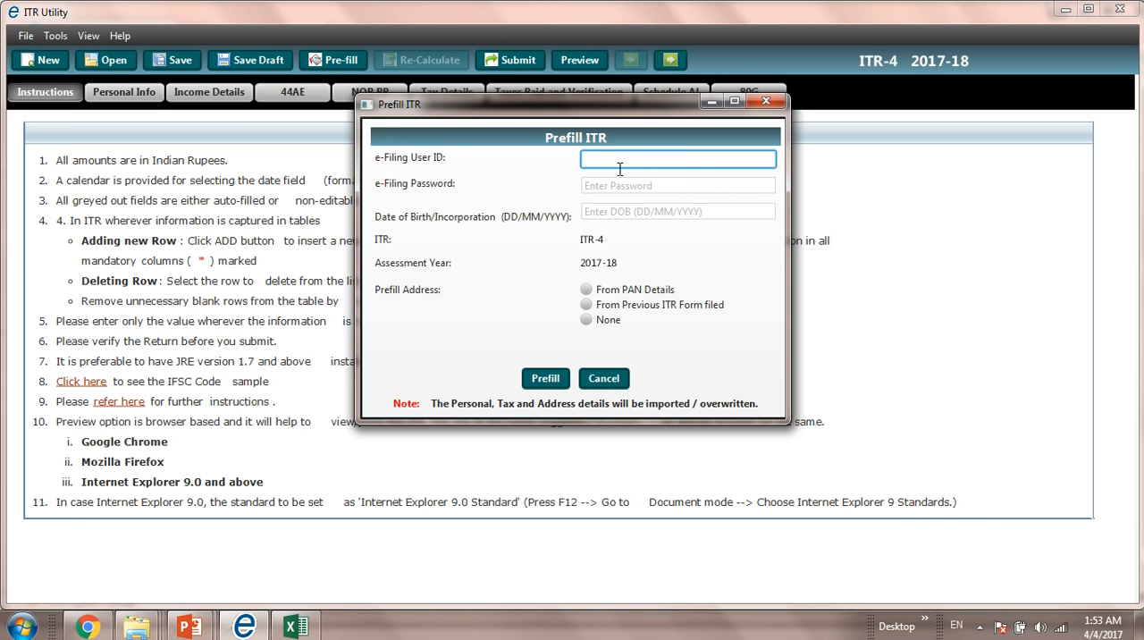
{"action": "key", "text": "ctrl+v"}
{"action": "key", "text": "Tab"}
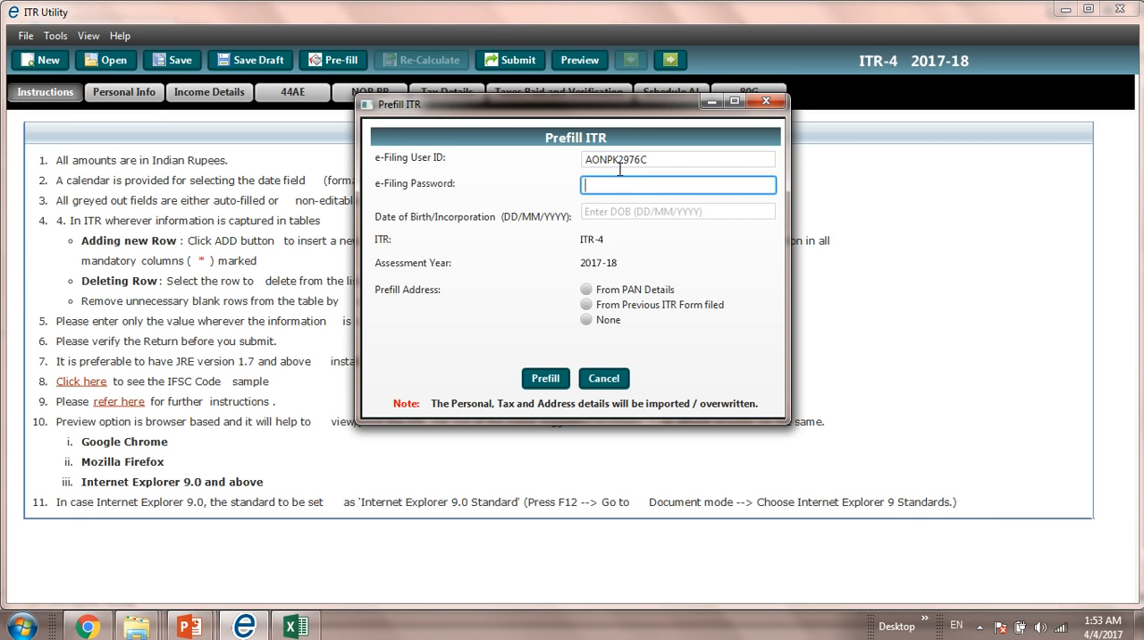
{"action": "type", "text": "•••"}
{"action": "key", "text": "BackSpace"}
{"action": "key", "text": "BackSpace"}
{"action": "key", "text": "BackSpace"}
{"action": "type", "text": "•••••••••"}
{"action": "key", "text": "Tab"}
Step: Copy the taxpayer's date of birth from the Excel workbook into the date of birth field of the Prefill ITR form
{"action": "key", "text": "alt+Tab"}
{"action": "key", "text": "alt+Tab"}
{"action": "key", "text": "alt+Tab"}
{"action": "key", "text": "alt+Tab"}
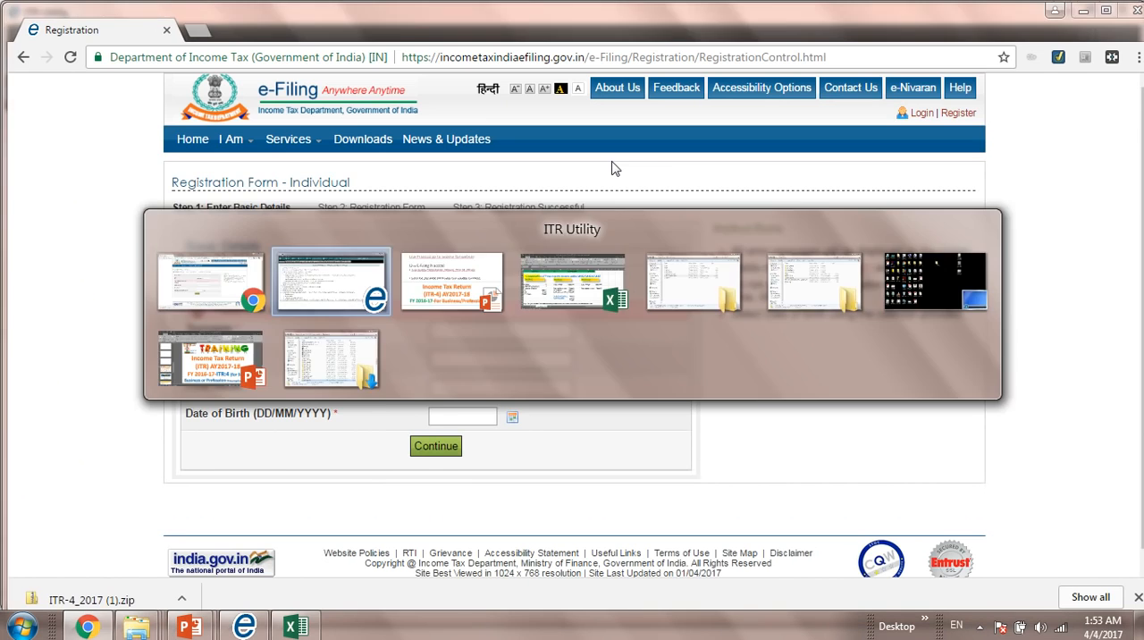
{"action": "key", "text": "Right"}
{"action": "key", "text": "Right"}
{"action": "key", "text": "Right"}
{"action": "key", "text": "Left"}
{"action": "key", "text": "ctrl+c"}
{"action": "key", "text": "alt+Tab"}
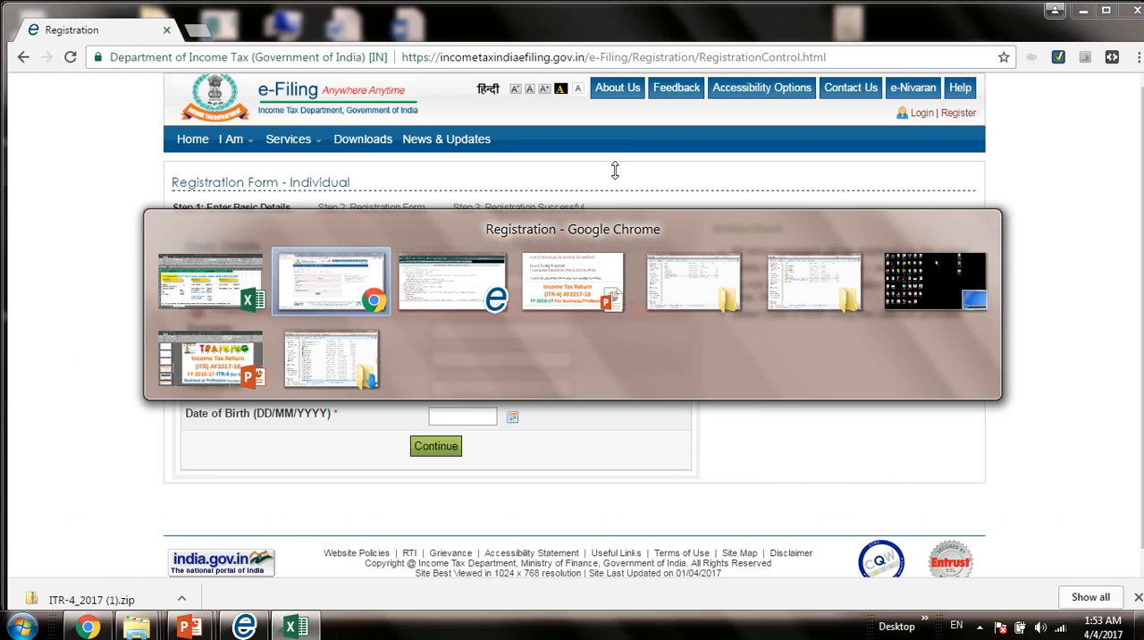
{"action": "key", "text": "alt+Tab"}
{"action": "key", "text": "ctrl+v"}
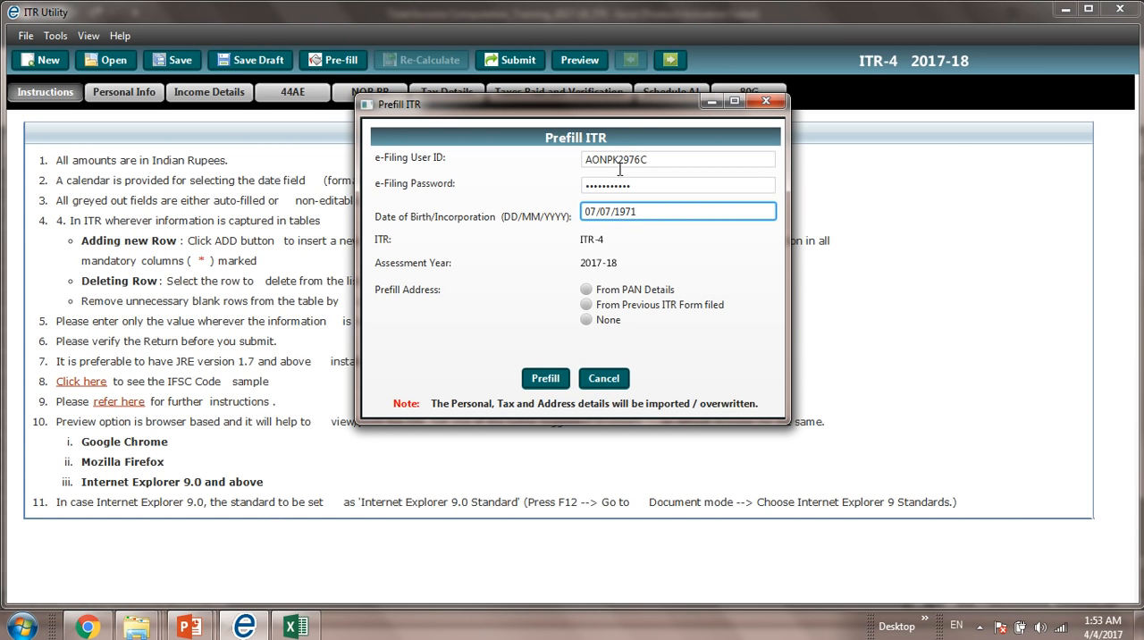
Step: Set the prefill address to From Previous ITR Form filed, run the prefill and acknowledge the message
{"action": "left_click", "coordinate": [587, 305]}
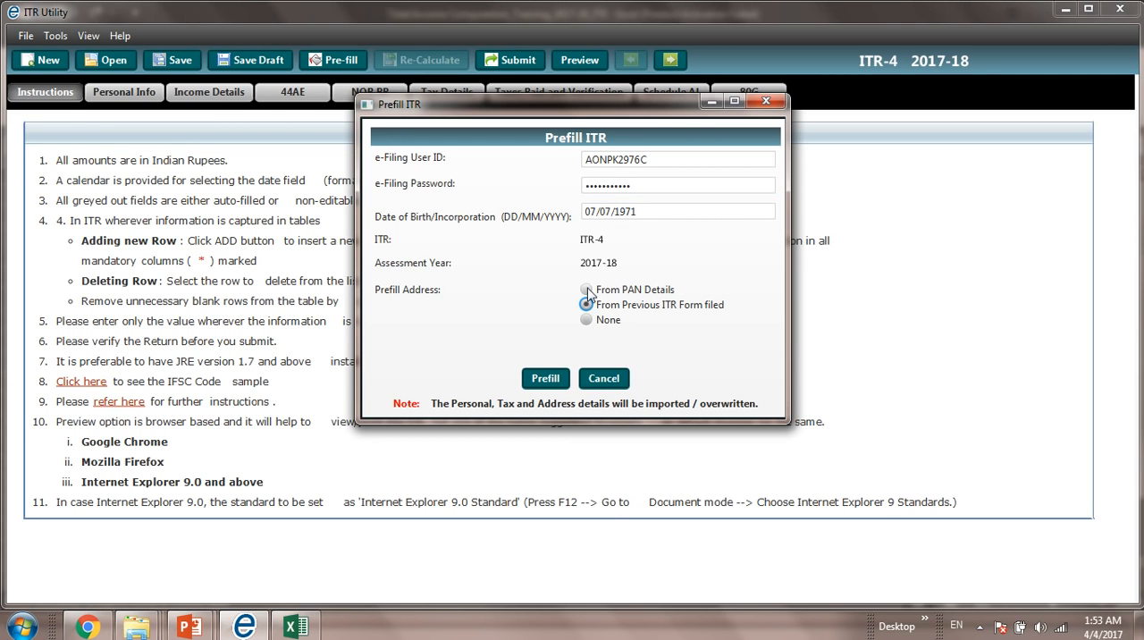
{"action": "left_click", "coordinate": [528, 385]}
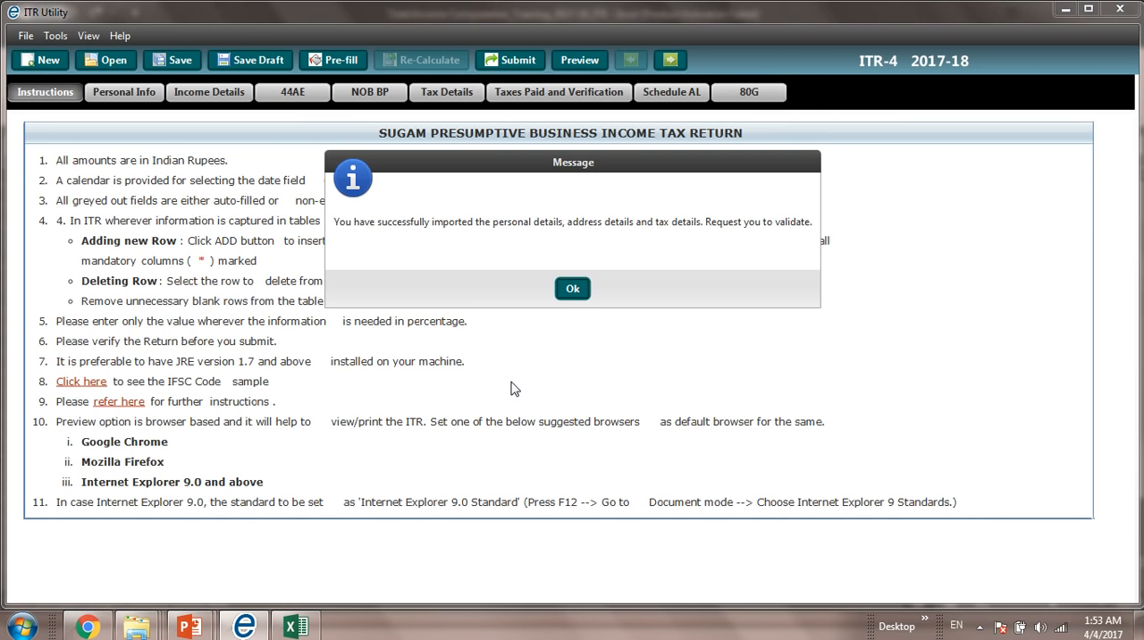
{"action": "left_click", "coordinate": [572, 288]}
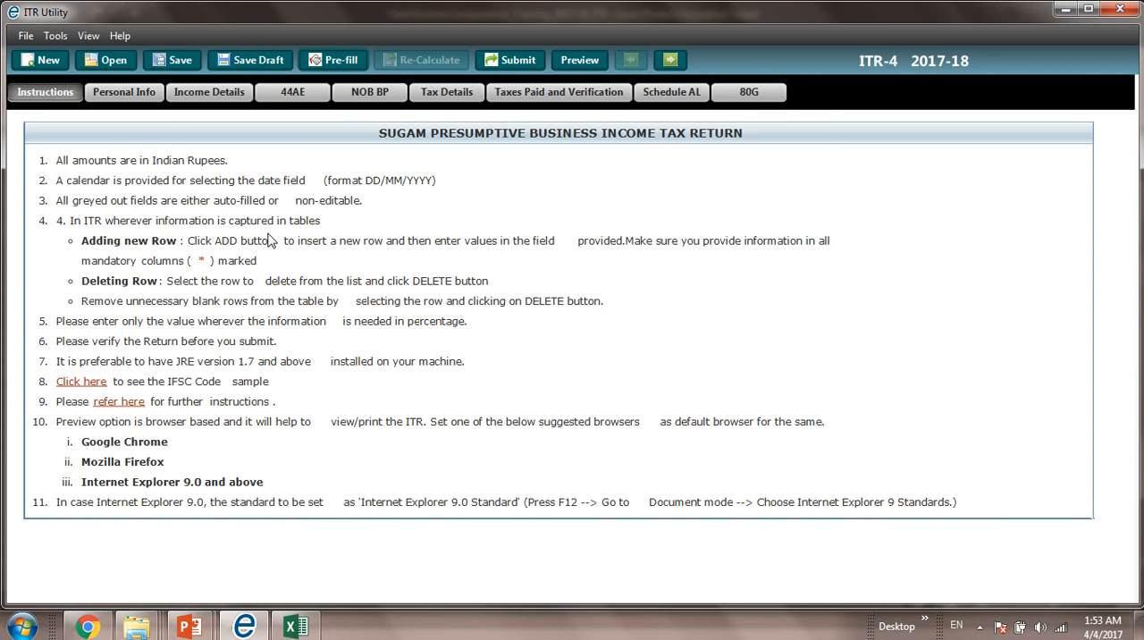
Step: Open the Personal Info section and enter the taxpayer's area/locality and flat/door/building number in the address fields
{"action": "left_click", "coordinate": [153, 97]}
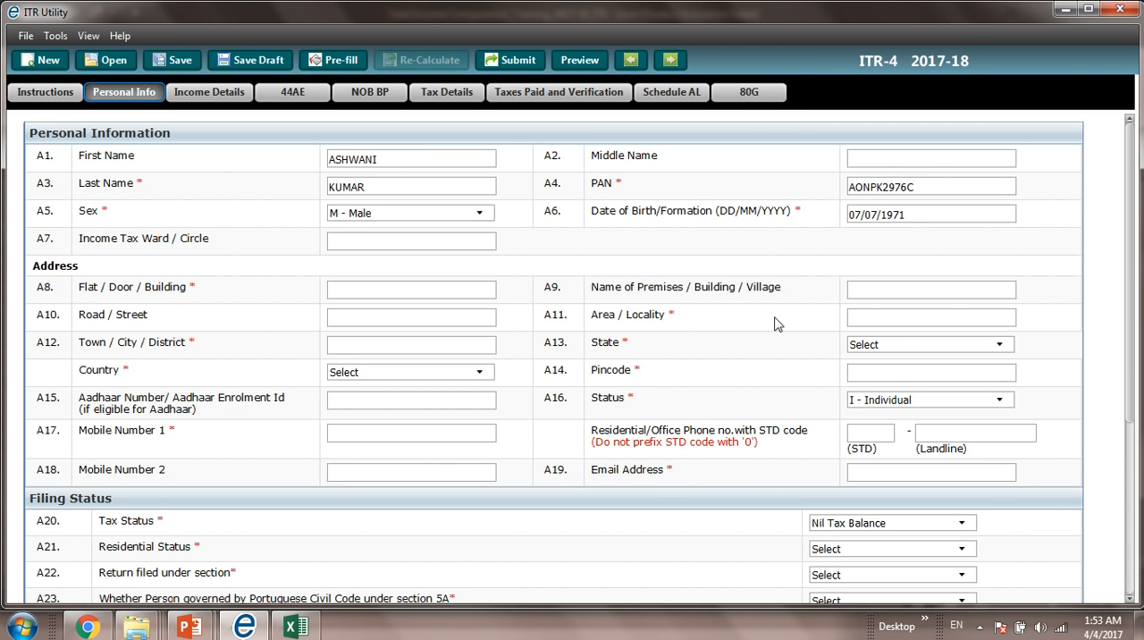
{"action": "left_click", "coordinate": [876, 324]}
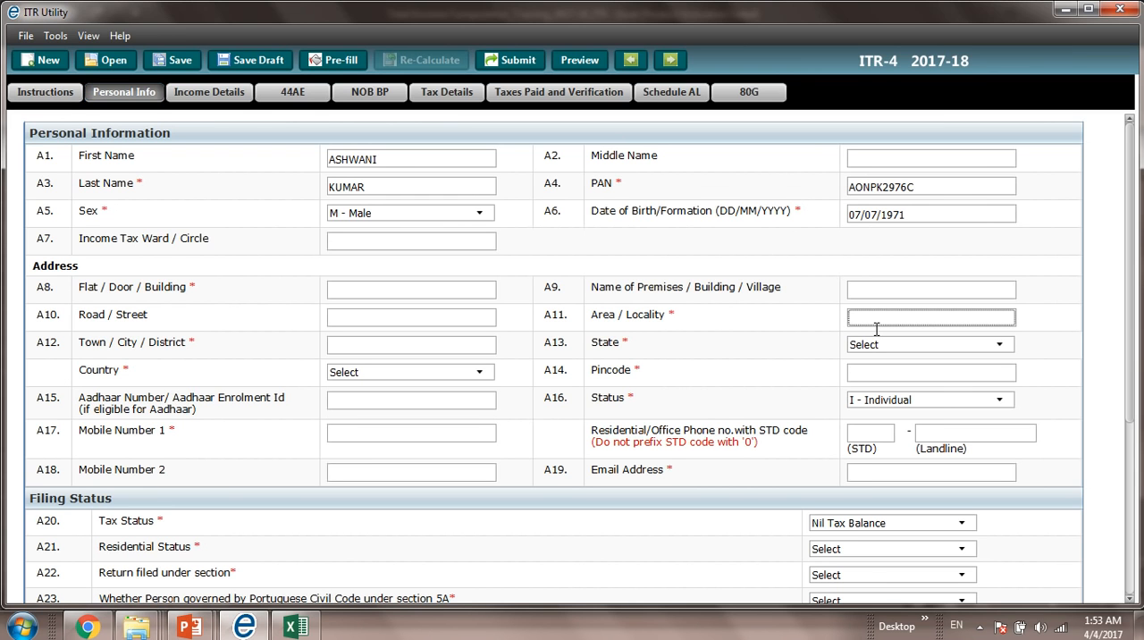
{"action": "key", "text": "Caps_Lock"}
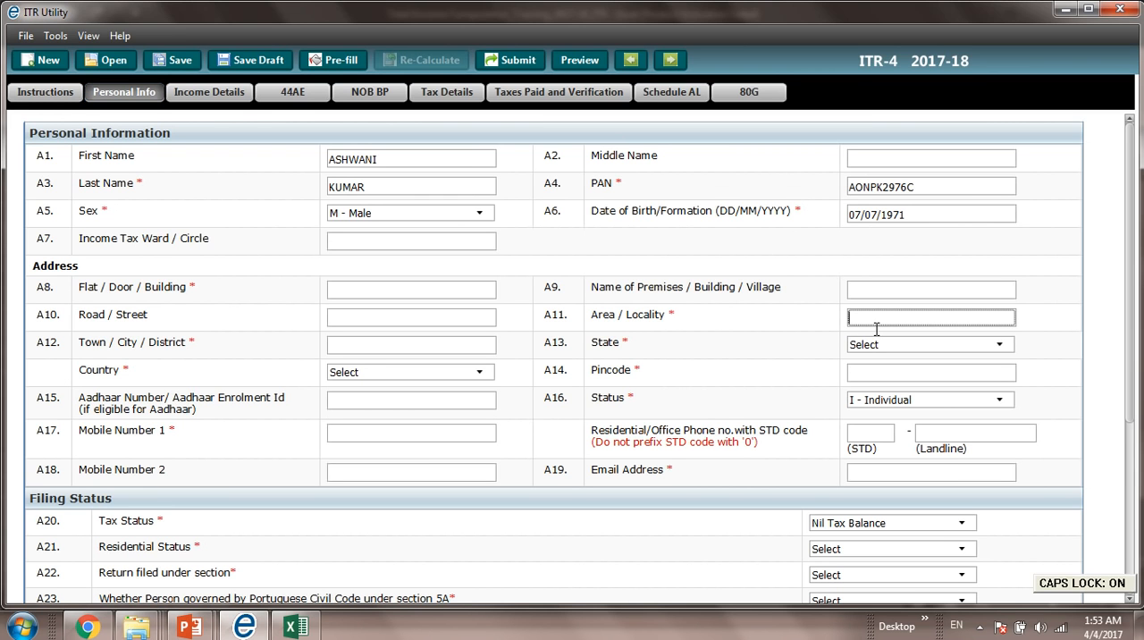
{"action": "type", "text": "S 1"}
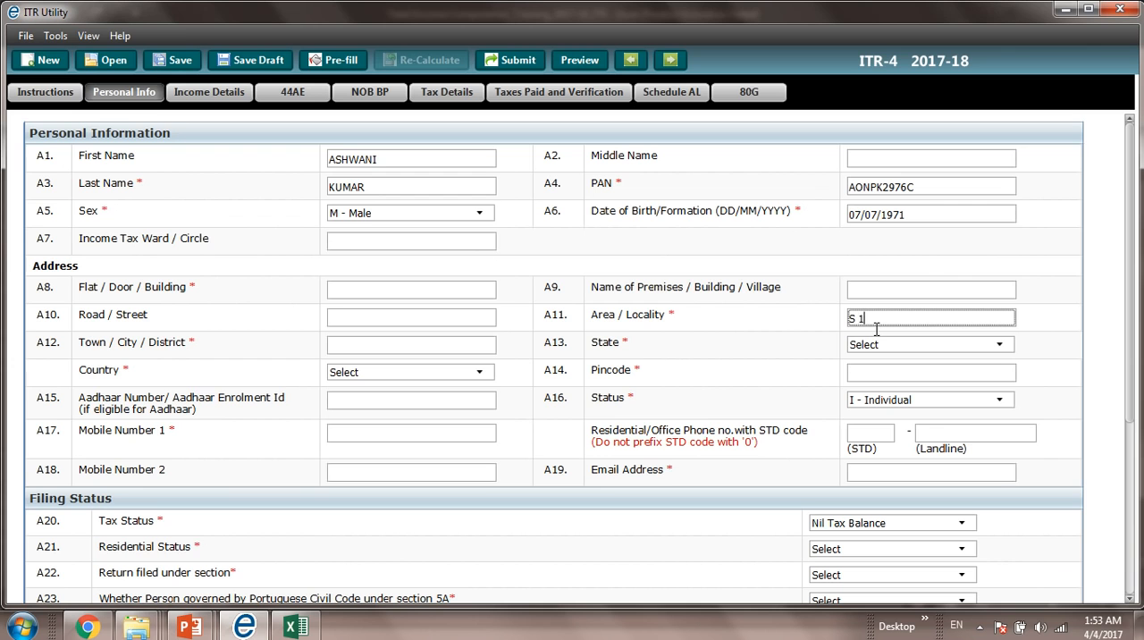
{"action": "key", "text": "Tab"}
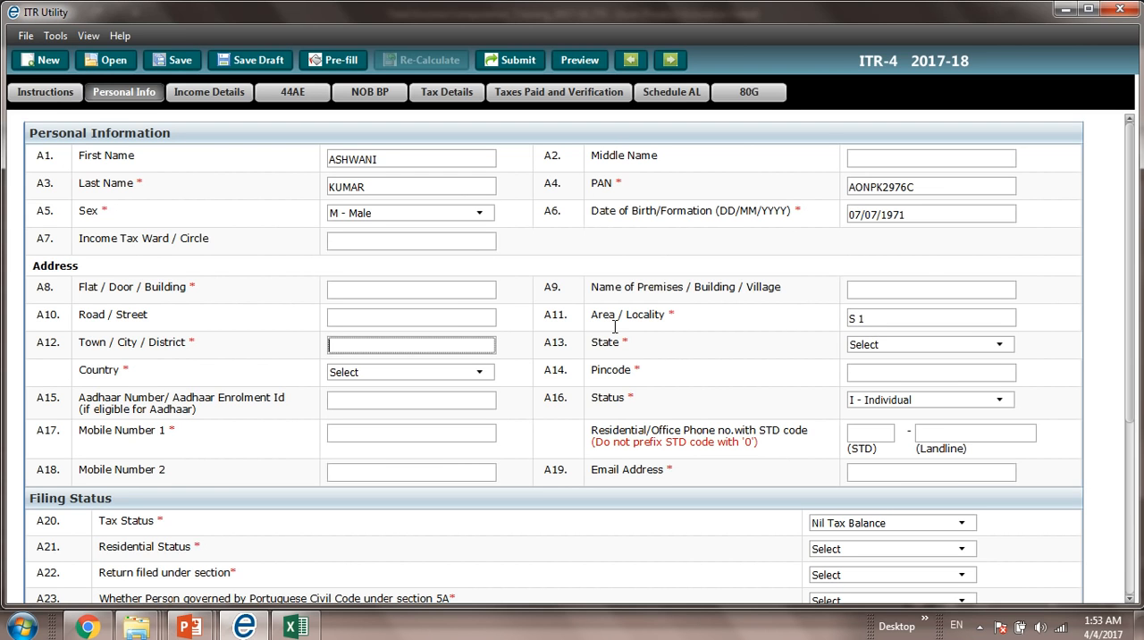
{"action": "left_click", "coordinate": [482, 295]}
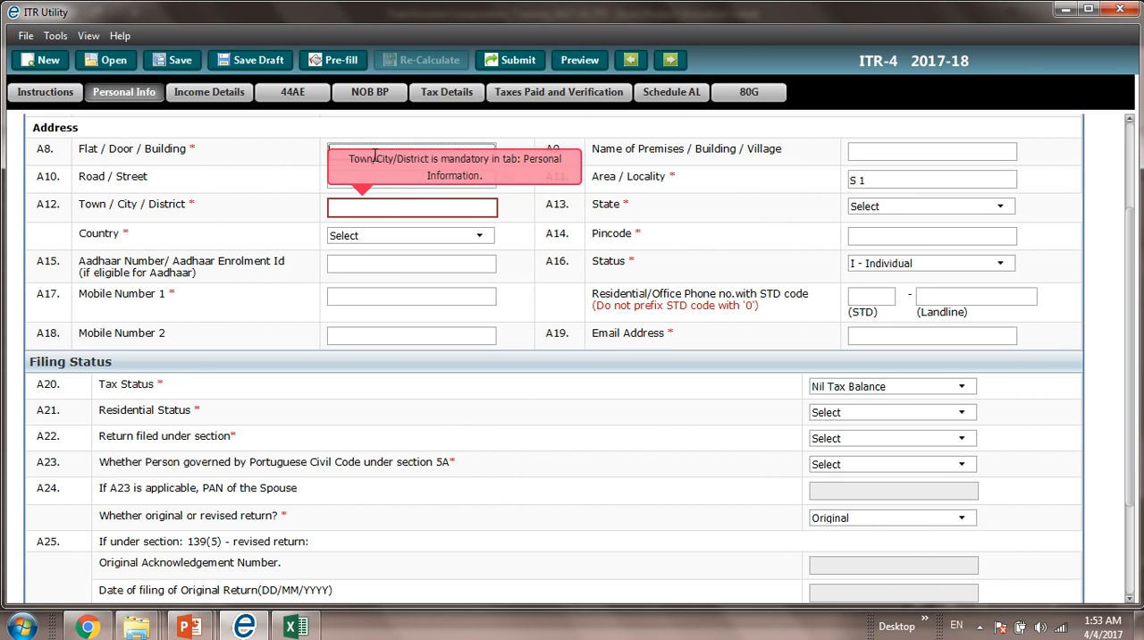
{"action": "type", "text": "S"}
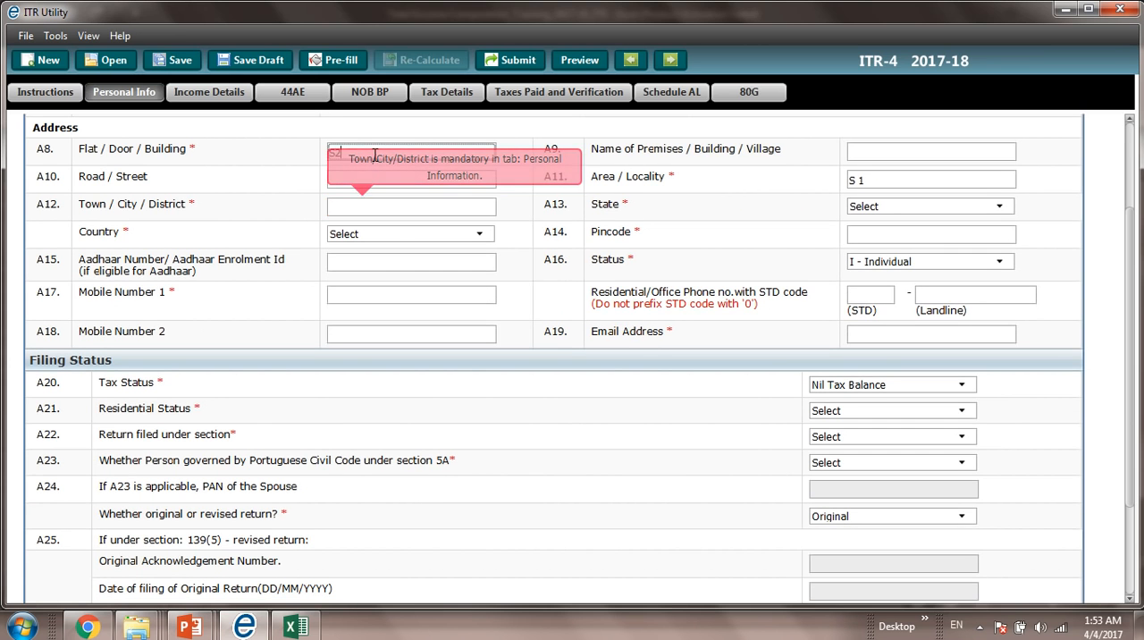
{"action": "type", "text": " 1"}
{"action": "key", "text": "Tab"}
{"action": "key", "text": "Tab"}
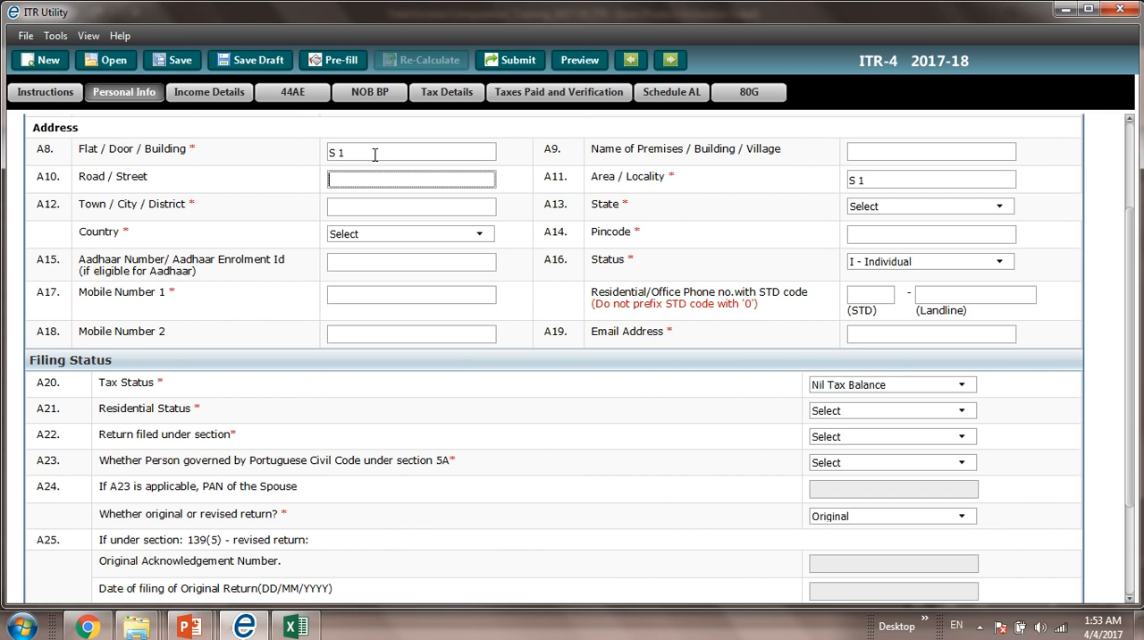
Step: Set both the town/city/district and the state to DELHI, and enter the address pincode
{"action": "key", "text": "Tab"}
{"action": "key", "text": "Tab"}
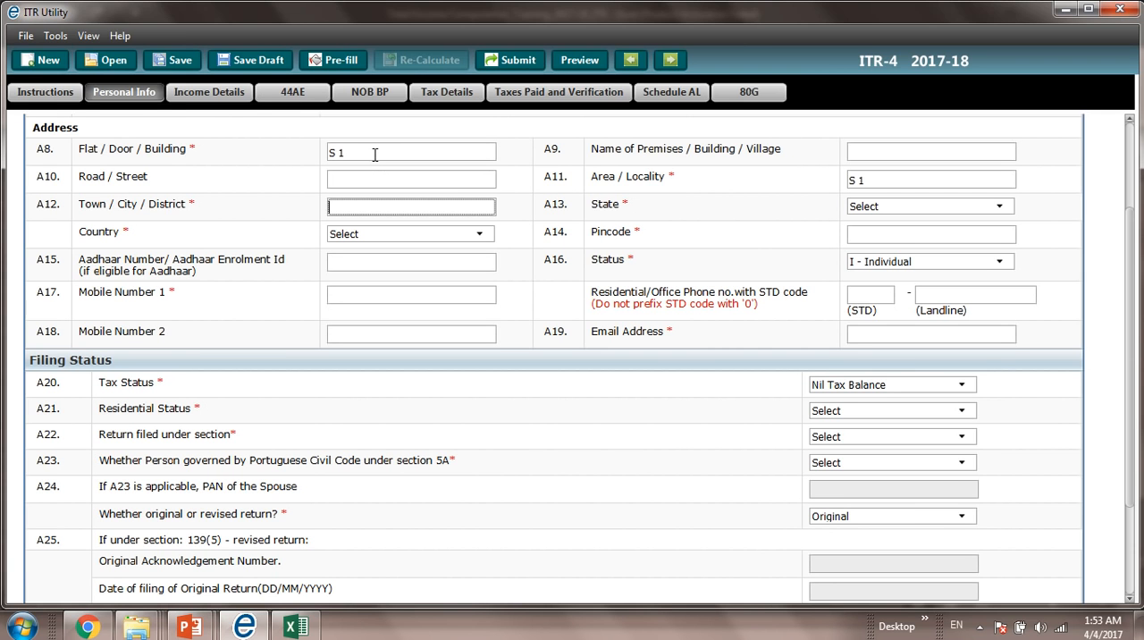
{"action": "type", "text": "DELHI"}
{"action": "key", "text": "Tab"}
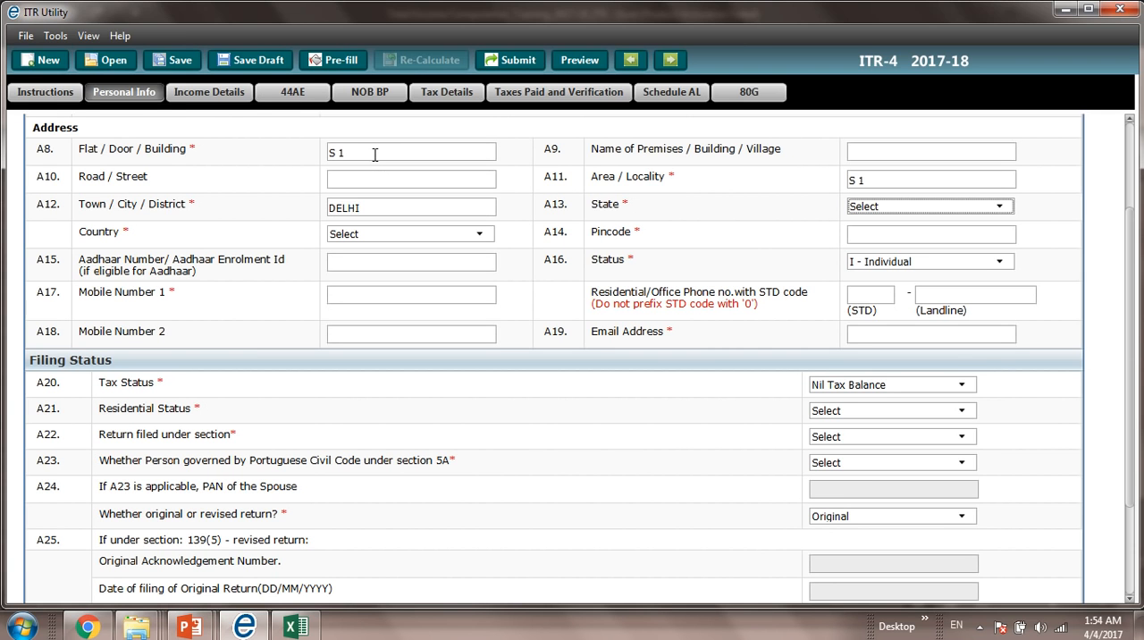
{"action": "type", "text": "de"}
{"action": "key", "text": "Tab"}
{"action": "key", "text": "Tab"}
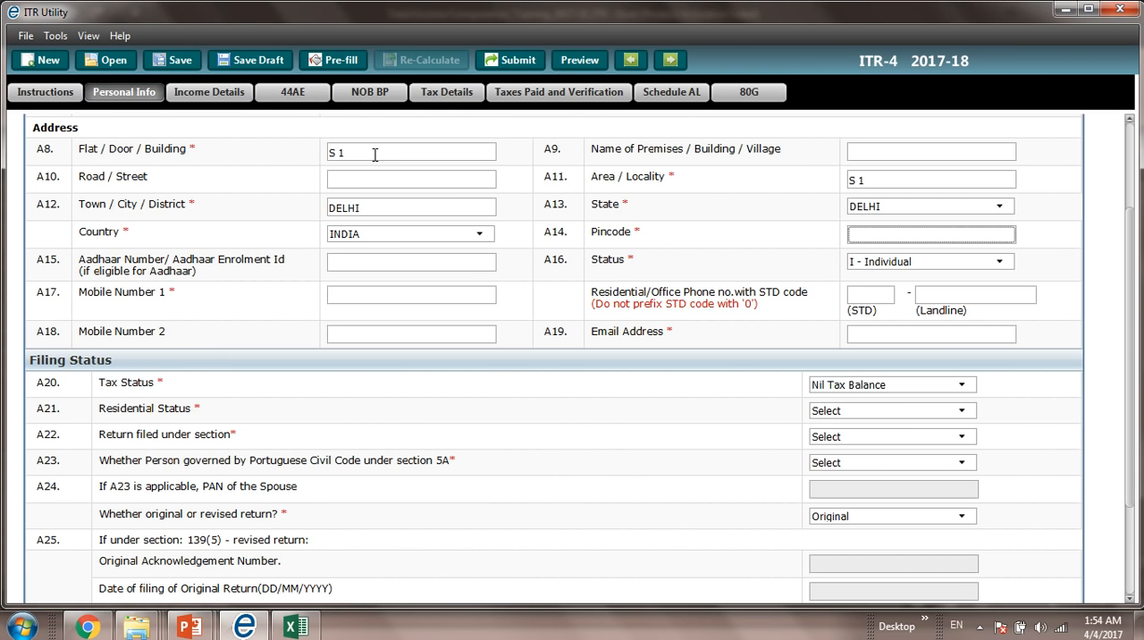
{"action": "type", "text": "110092"}
{"action": "key", "text": "Tab"}
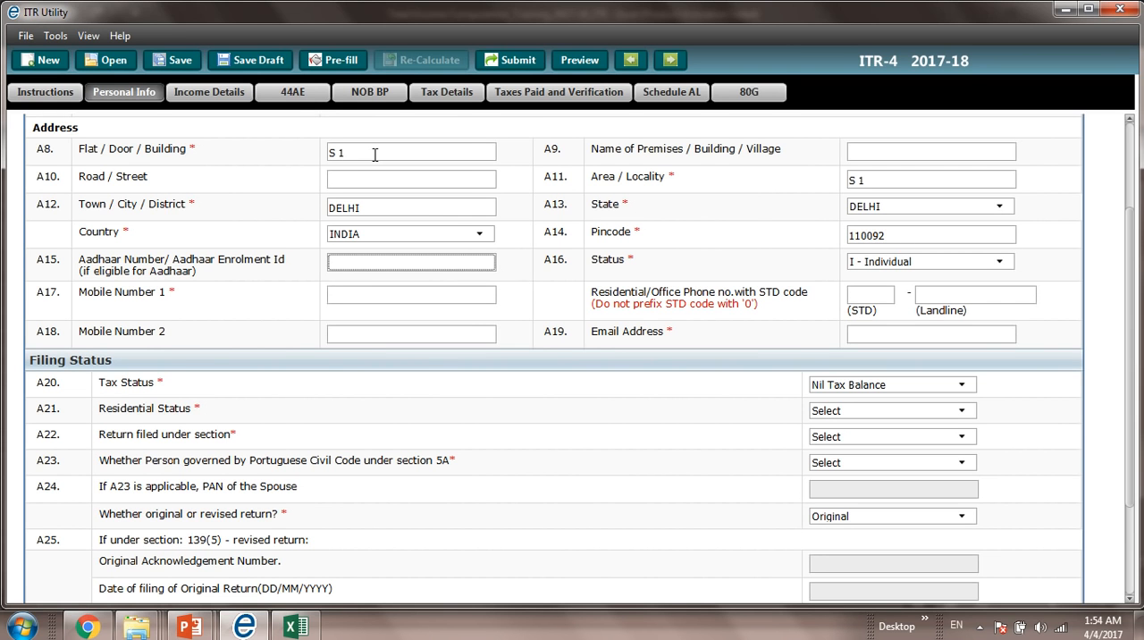
Step: Skip the Aadhaar field and enter the taxpayer's mobile number as Mobile Number 1
{"action": "key", "text": "Tab"}
{"action": "key", "text": "Tab"}
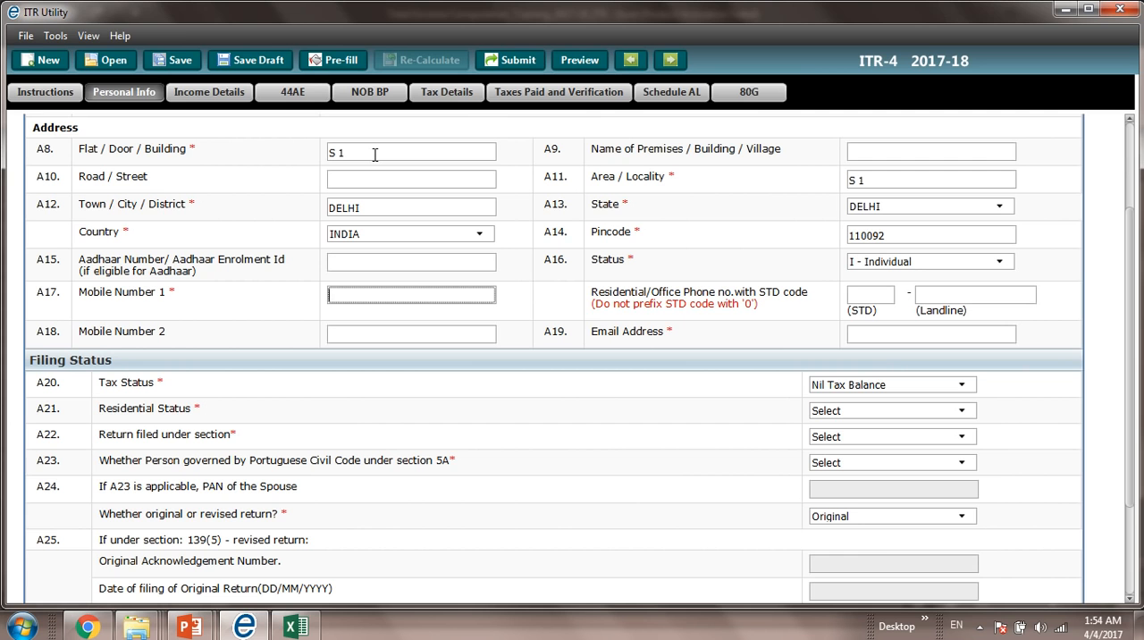
{"action": "key", "text": "Caps_Lock"}
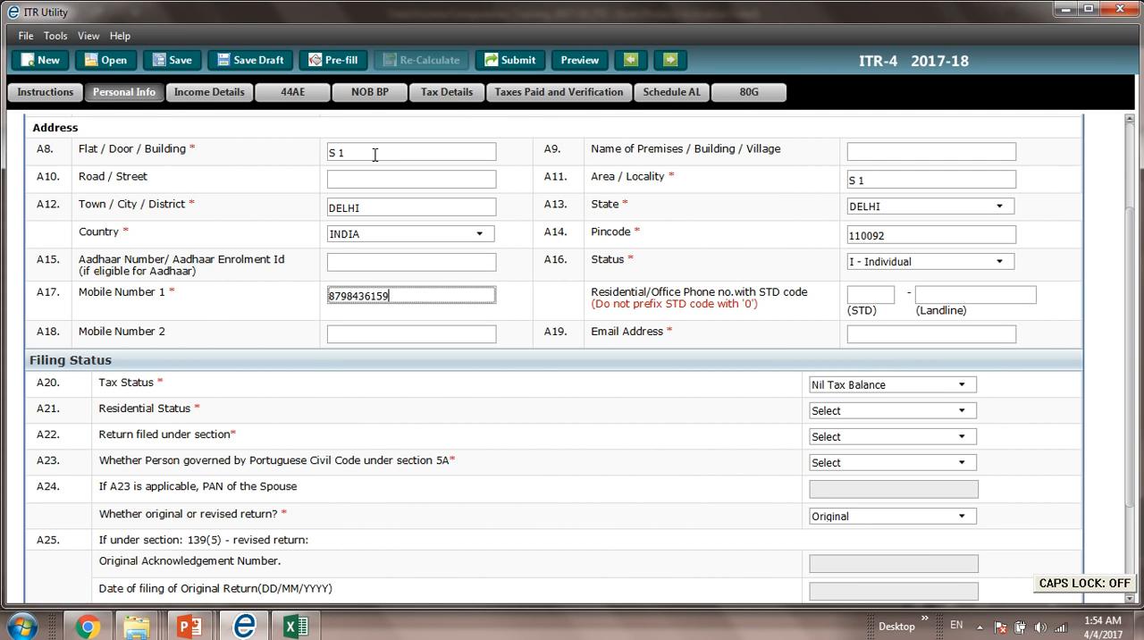
{"action": "key", "text": "Tab"}
{"action": "key", "text": "Tab"}
{"action": "key", "text": "Tab"}
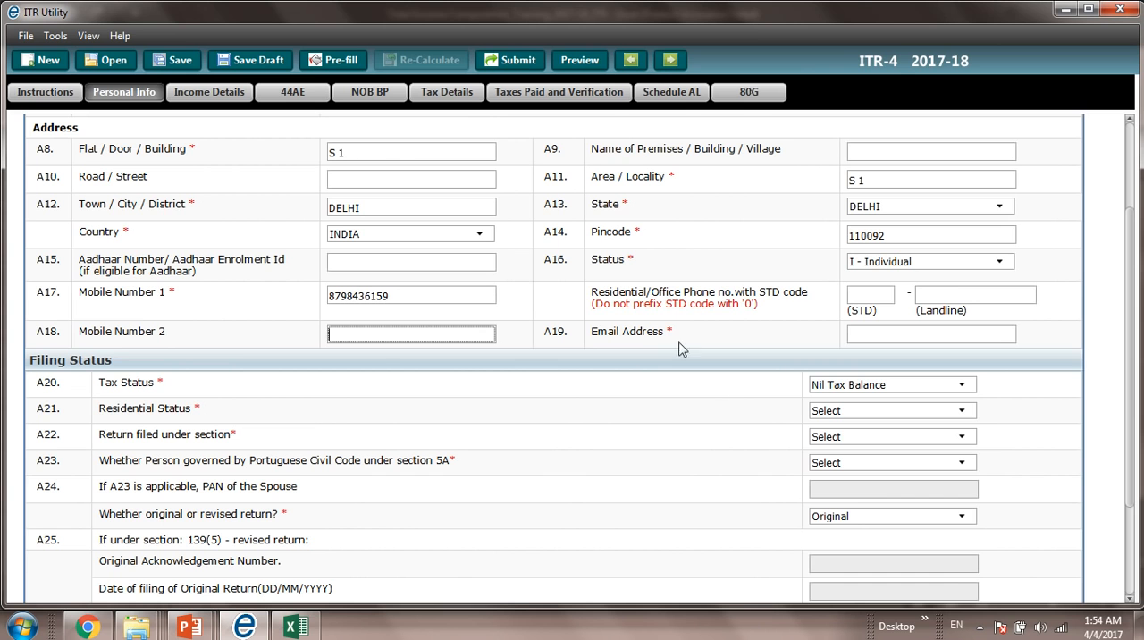
Step: Try to set the Tax Status under Filing Status to Tax Payable
{"action": "left_click", "coordinate": [829, 387]}
{"action": "left_click", "coordinate": [829, 386]}
{"action": "left_click", "coordinate": [829, 386]}
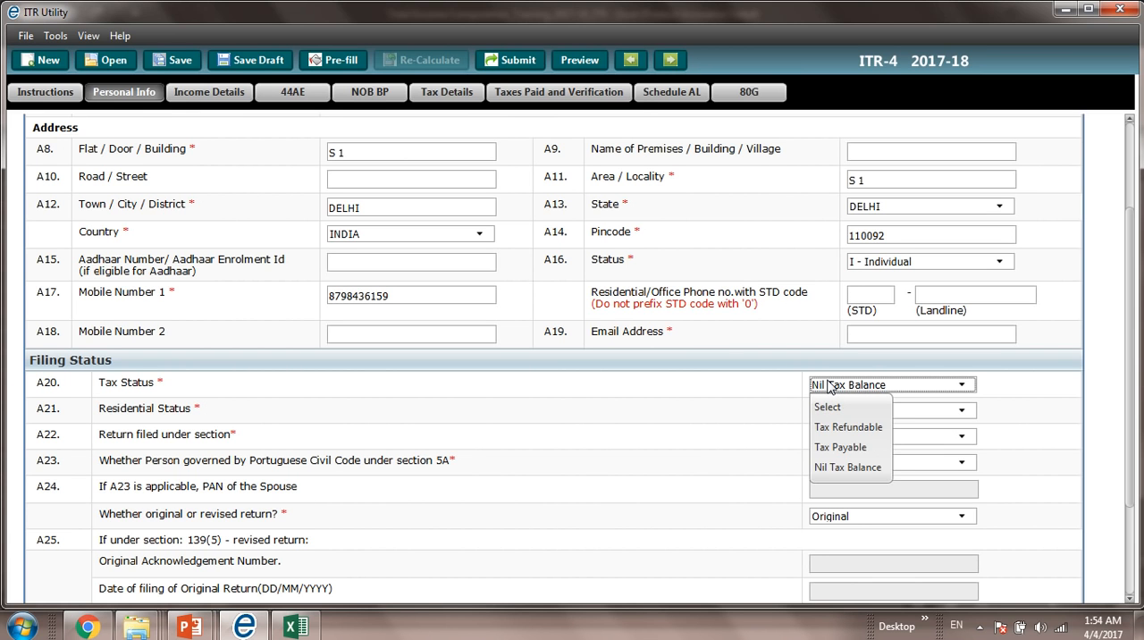
{"action": "left_click", "coordinate": [830, 386]}
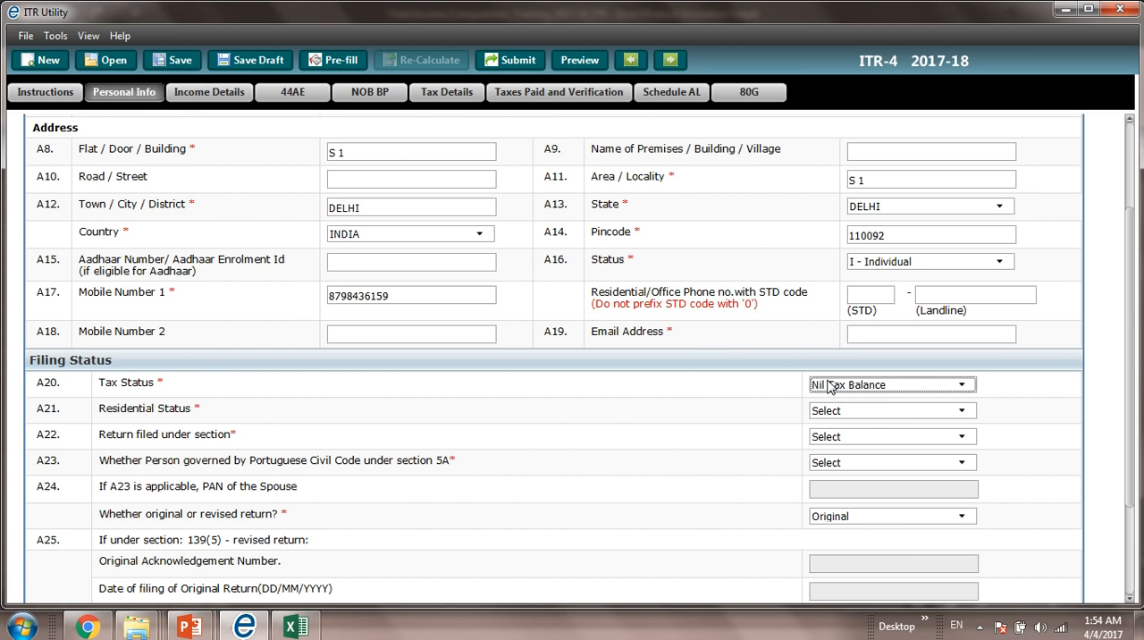
{"action": "left_click", "coordinate": [830, 386]}
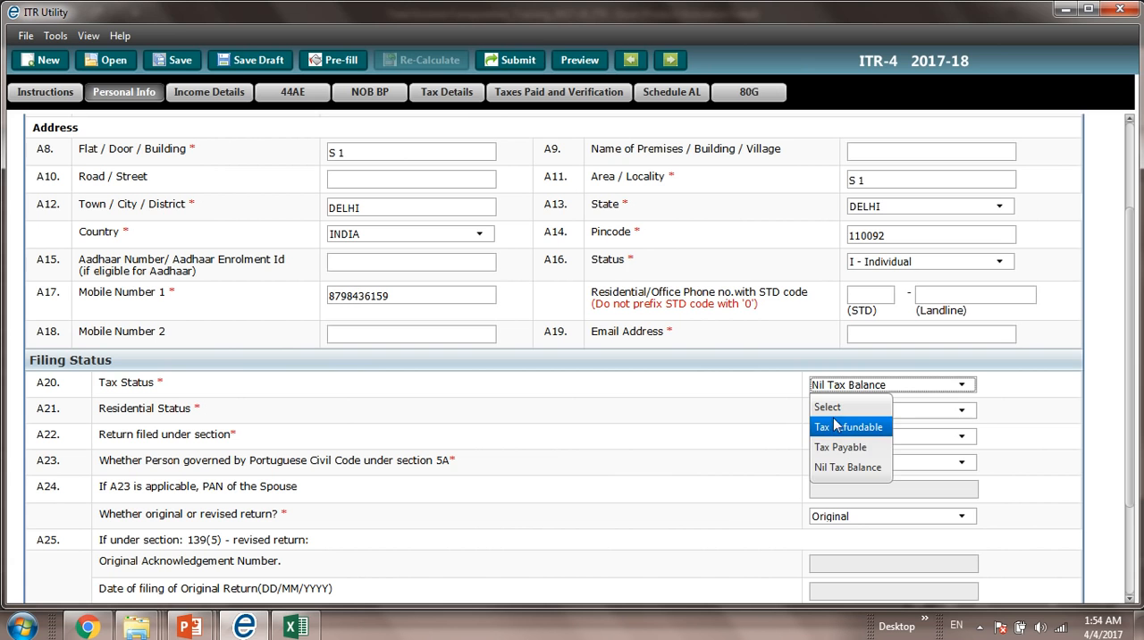
{"action": "left_click", "coordinate": [839, 466]}
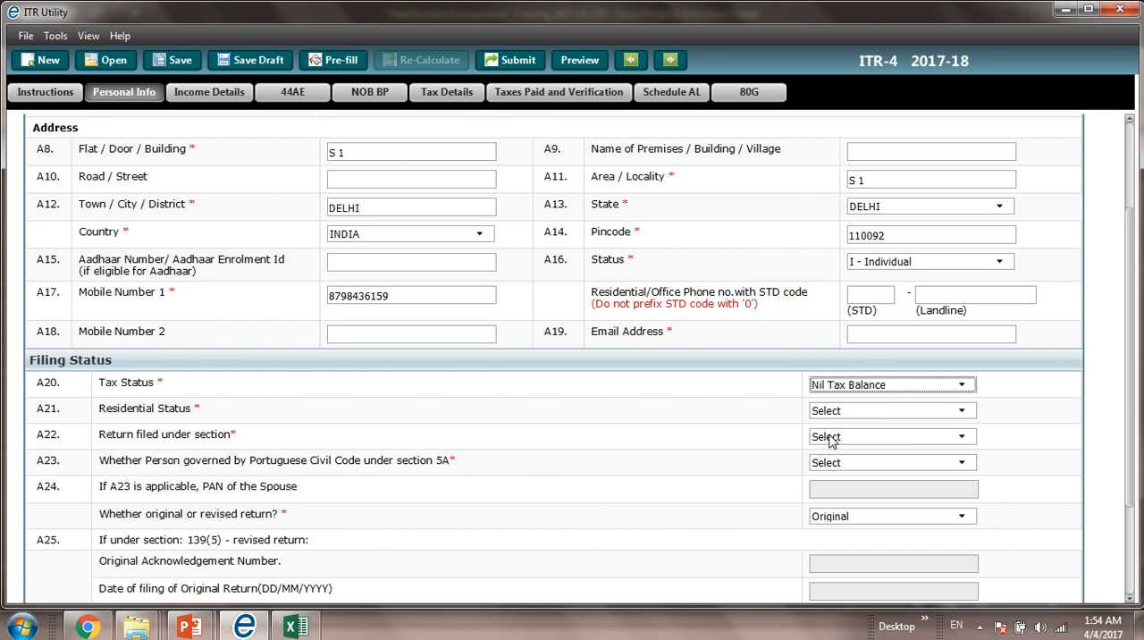
{"action": "left_click", "coordinate": [829, 394]}
{"action": "left_click", "coordinate": [829, 449]}
Step: Set the filing status to RES - Resident, section 11 - On or Before Due Date 139(1), and No for the Portuguese Civil Code question
{"action": "left_click", "coordinate": [831, 416]}
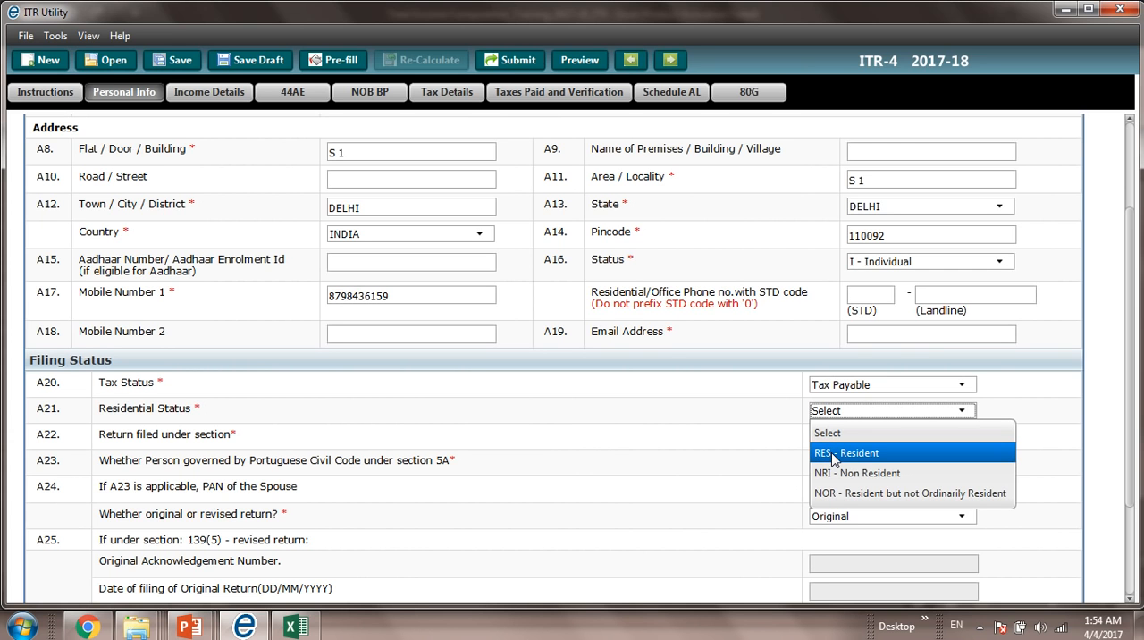
{"action": "left_click", "coordinate": [834, 454]}
{"action": "left_click", "coordinate": [833, 435]}
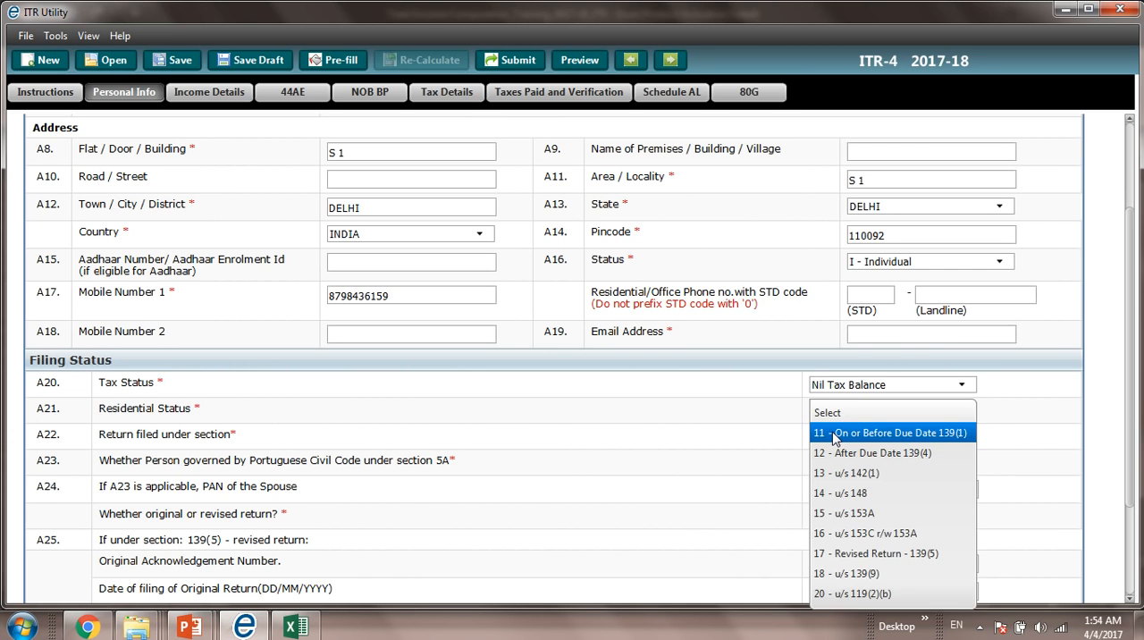
{"action": "left_click", "coordinate": [833, 434]}
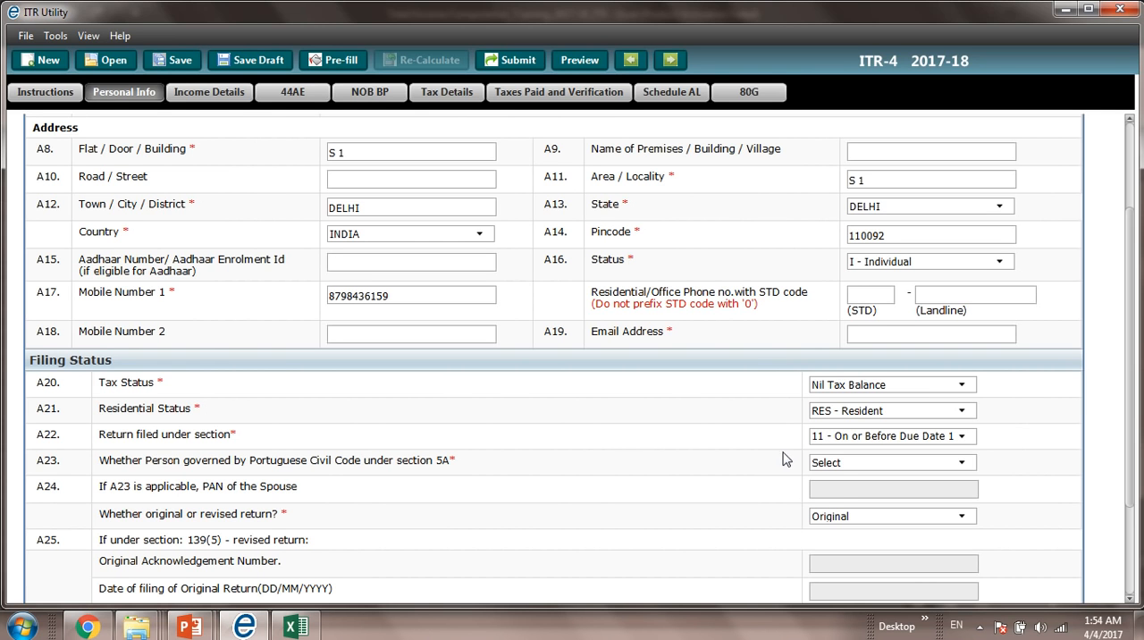
{"action": "left_click", "coordinate": [839, 471]}
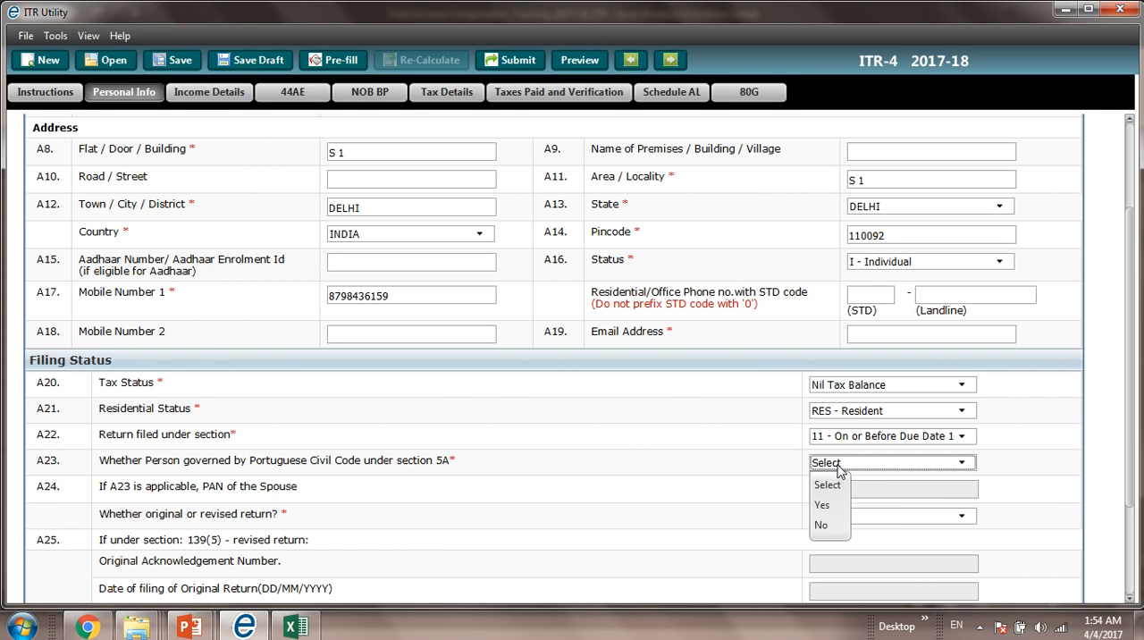
{"action": "left_click", "coordinate": [825, 525]}
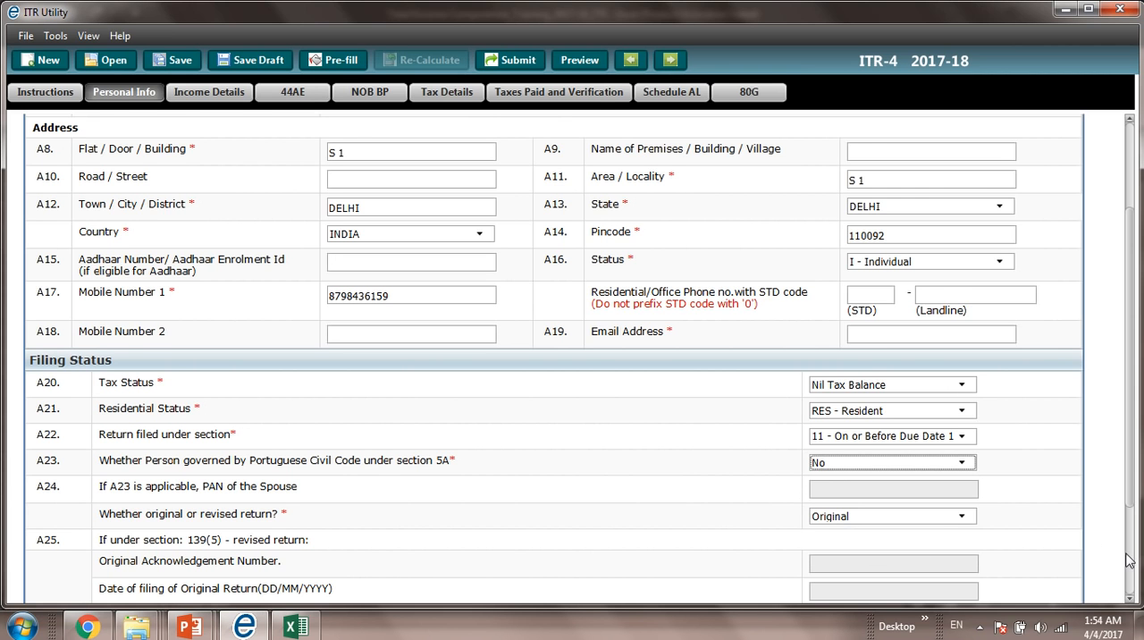
Step: Look through the remaining Filing Status fields and Income Details, and open the 44AE vehicles schedule
{"action": "scroll", "coordinate": [1133, 561], "scroll_direction": "down", "scroll_amount": 3}
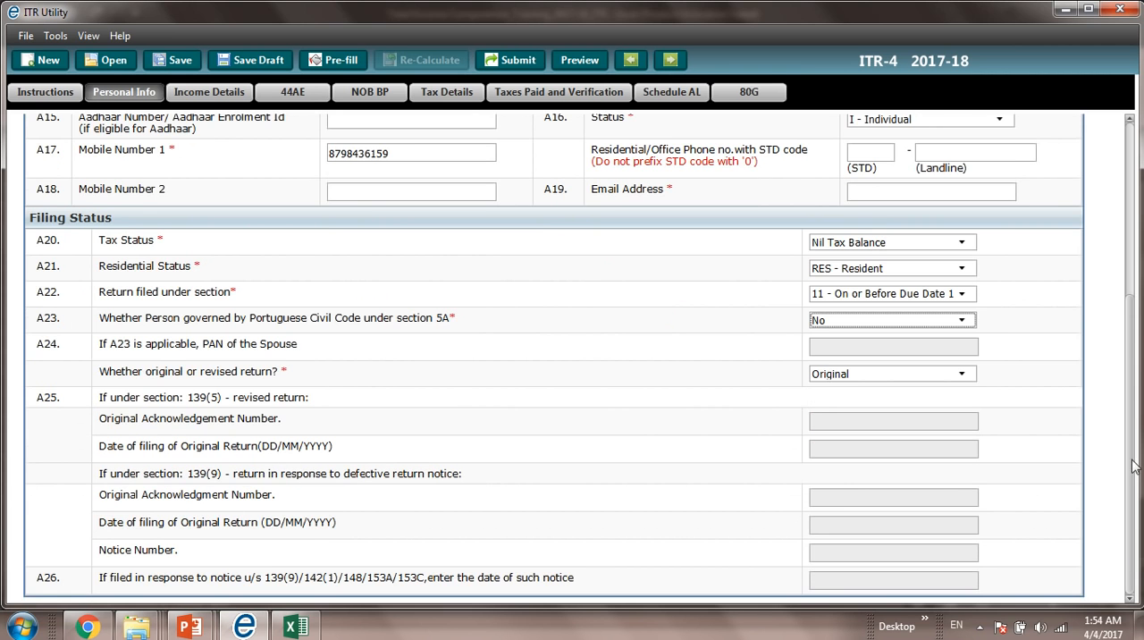
{"action": "left_click_drag", "start_coordinate": [1133, 467], "coordinate": [1134, 323]}
{"action": "left_click", "coordinate": [231, 93]}
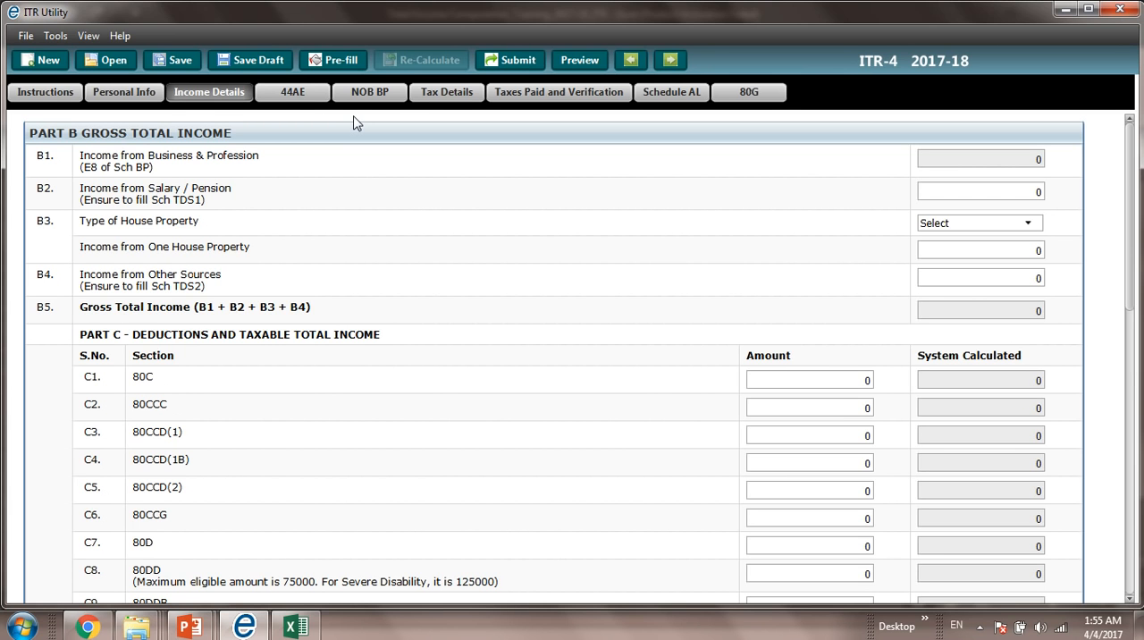
{"action": "left_click", "coordinate": [296, 92]}
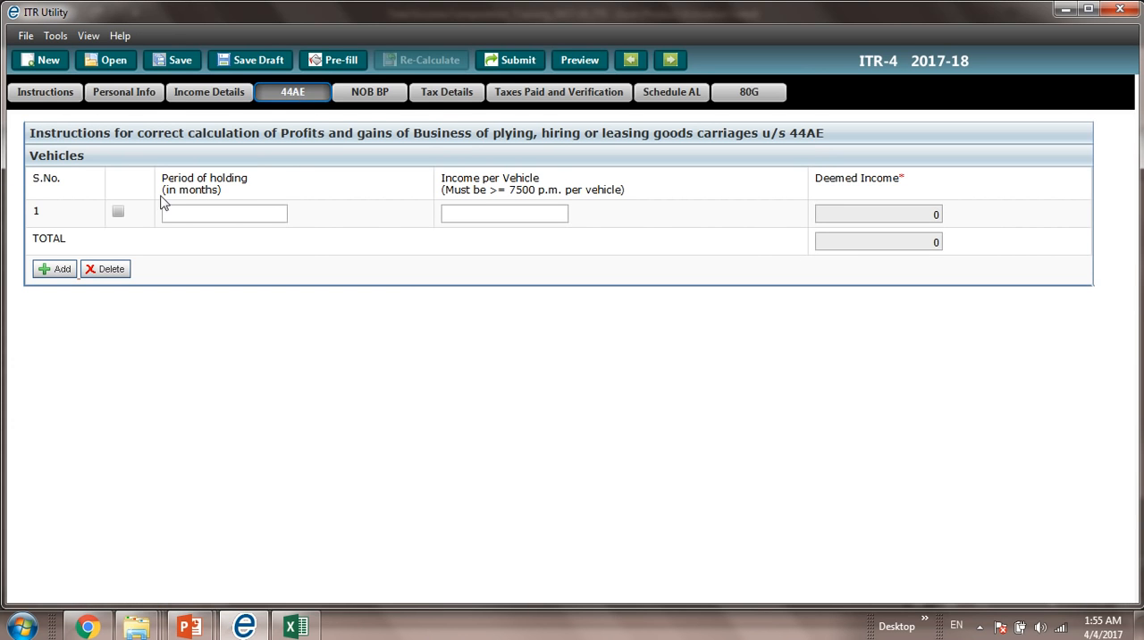
{"action": "left_click", "coordinate": [196, 220]}
{"action": "type", "text": "12"}
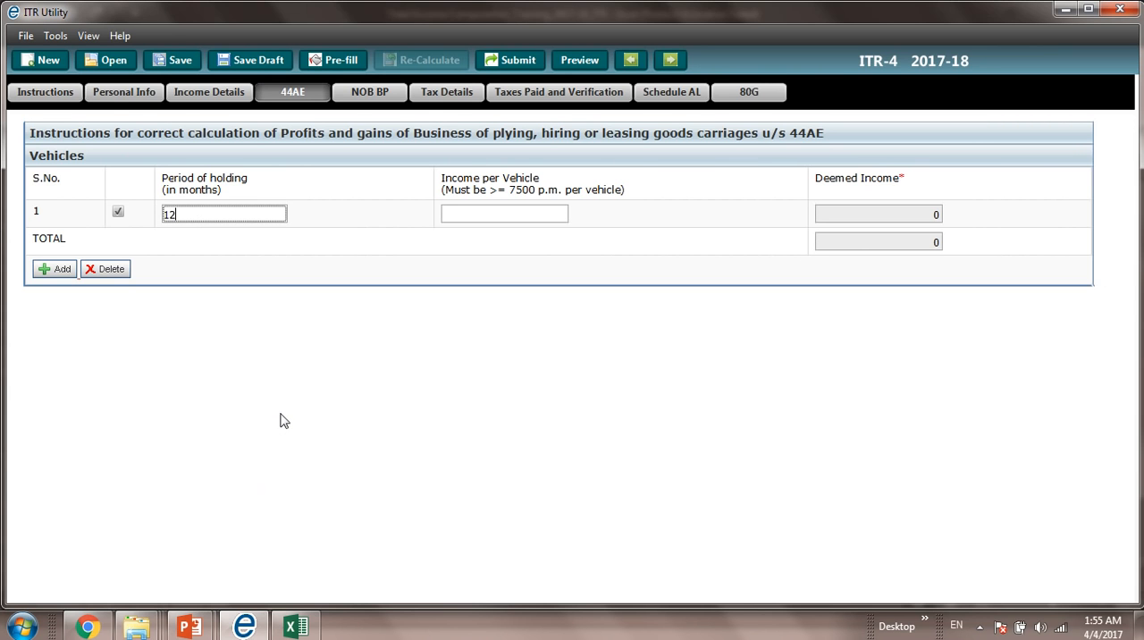
{"action": "key", "text": "BackSpace"}
{"action": "key", "text": "BackSpace"}
Step: Switch to the Excel workbook, cancel the pending copy and examine the Sec 44 AE truck entries on the Presumptive Income sheet
{"action": "key", "text": "alt+Tab"}
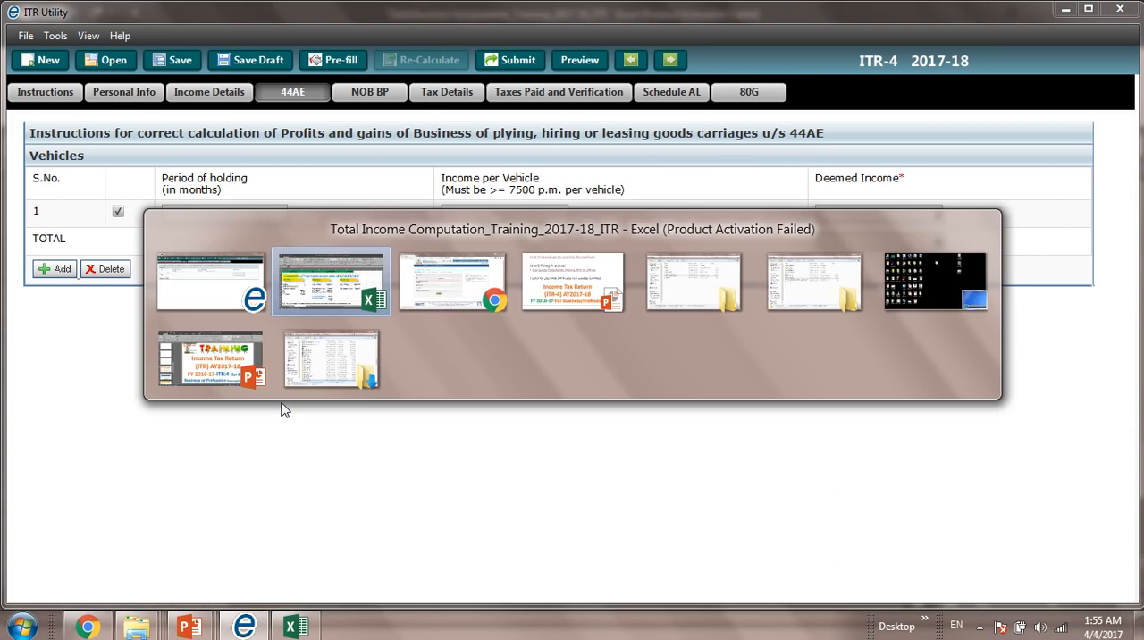
{"action": "left_click", "coordinate": [134, 241]}
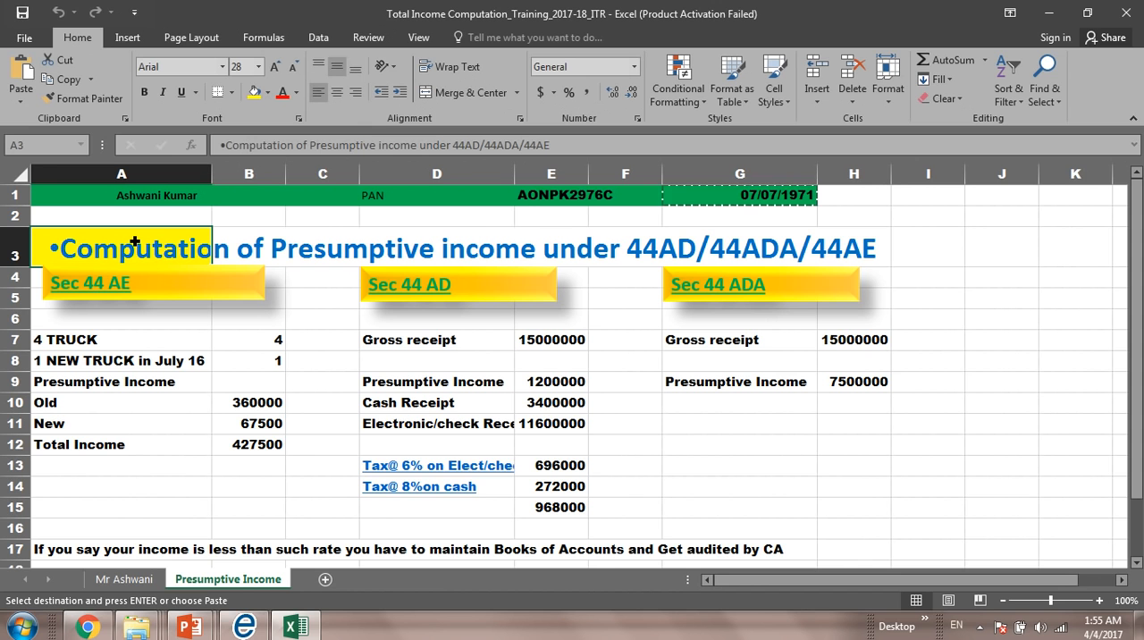
{"action": "key", "text": "Escape"}
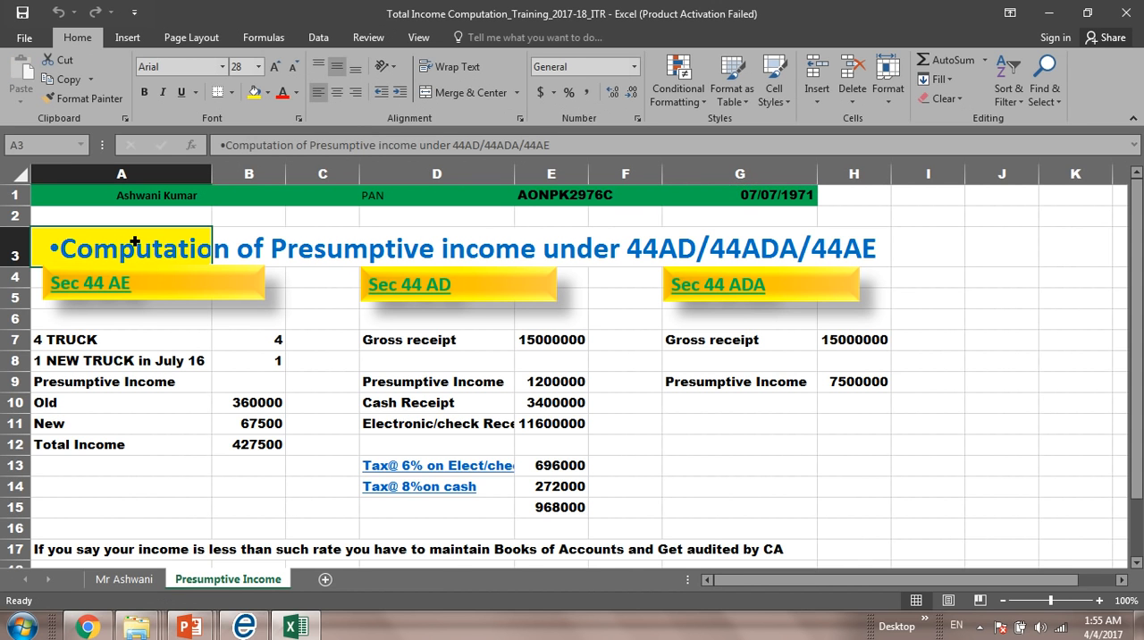
{"action": "key", "text": "Down"}
{"action": "key", "text": "Down"}
{"action": "key", "text": "Down"}
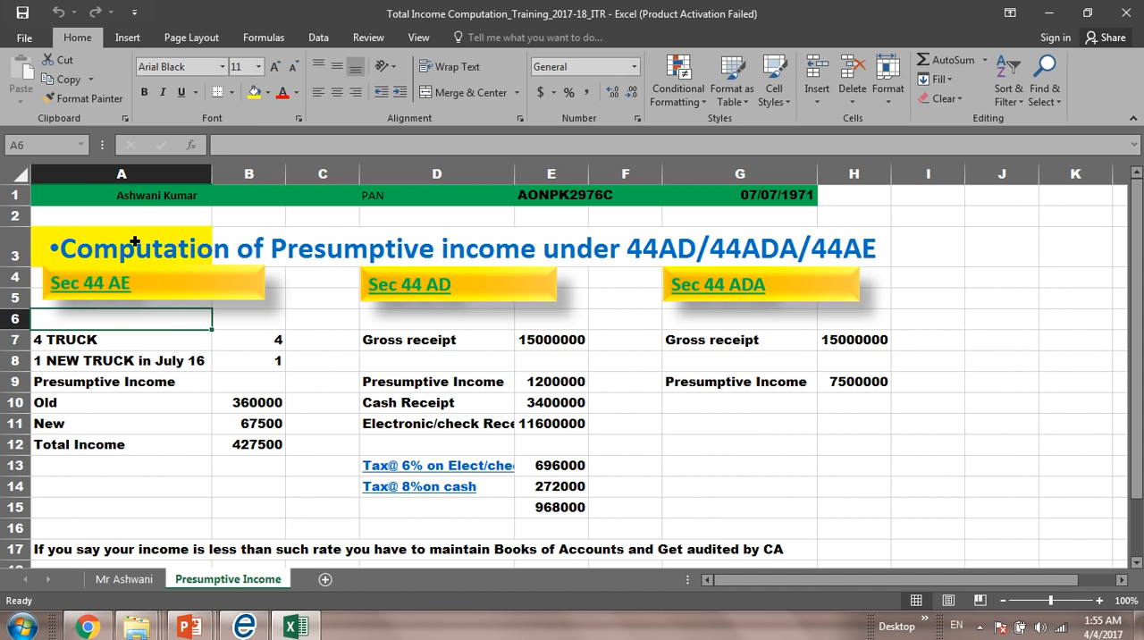
{"action": "key", "text": "Down"}
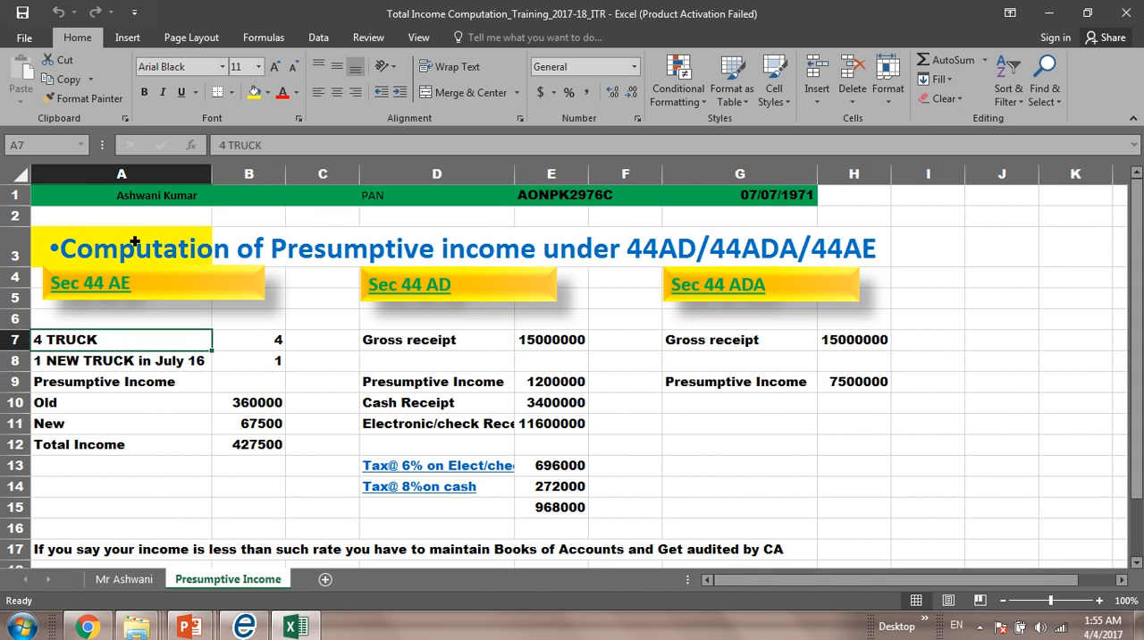
{"action": "key", "text": "Up"}
{"action": "key", "text": "Up"}
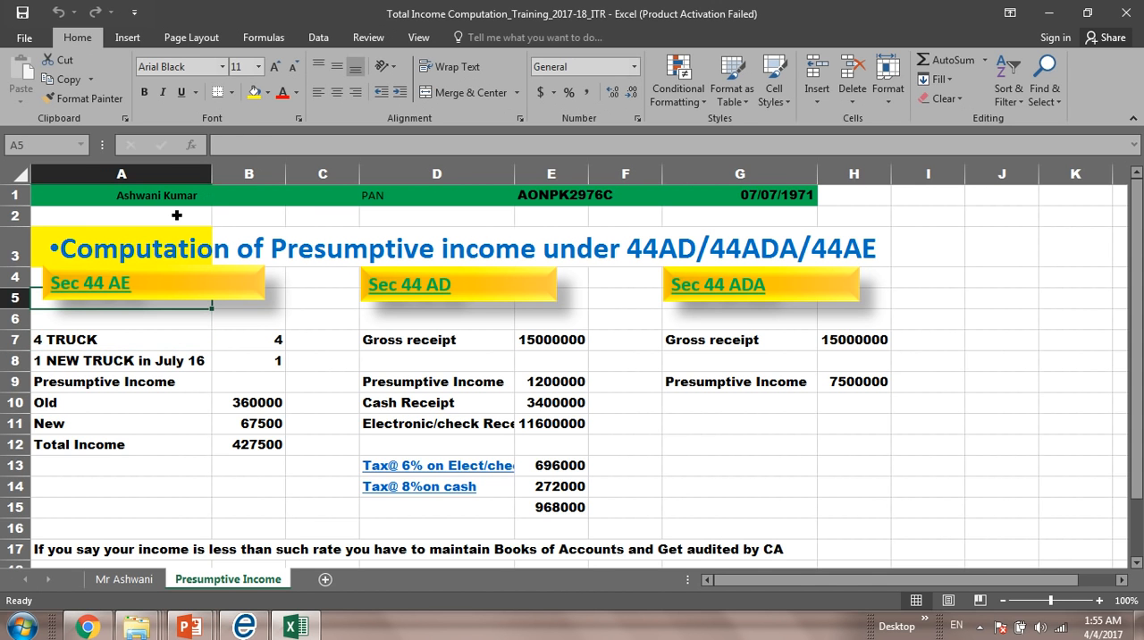
{"action": "left_click", "coordinate": [93, 345]}
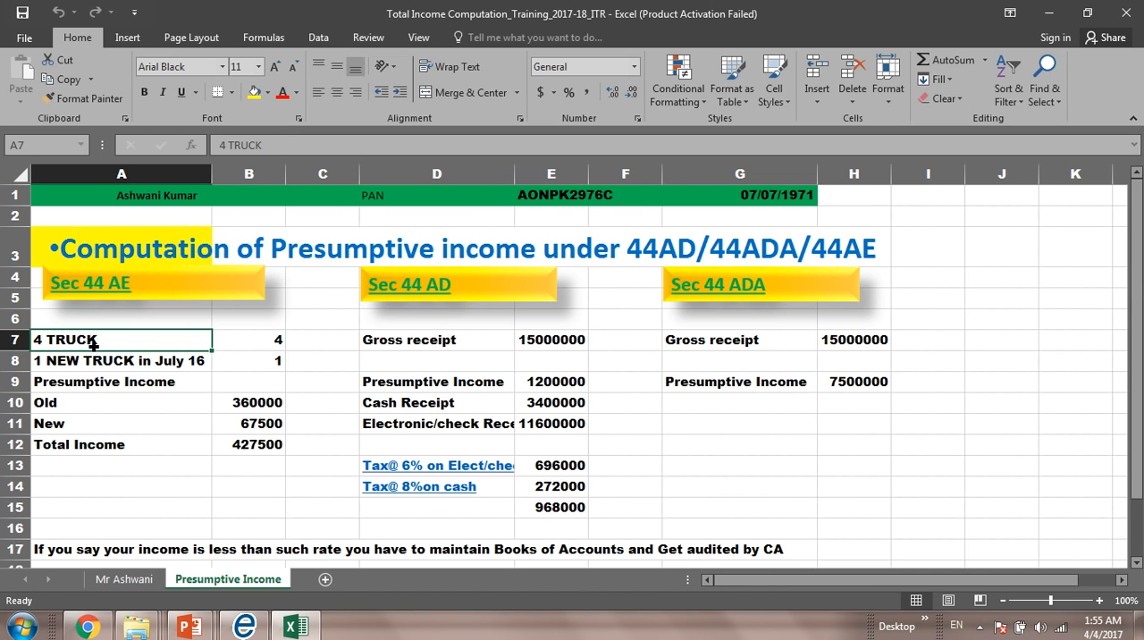
Step: Examine the Sec 44 AE truck counts and the formulas behind the old, new and total presumptive income
{"action": "key", "text": "Down"}
{"action": "key", "text": "Up"}
{"action": "key", "text": "Right"}
{"action": "key", "text": "Down"}
{"action": "key", "text": "Left"}
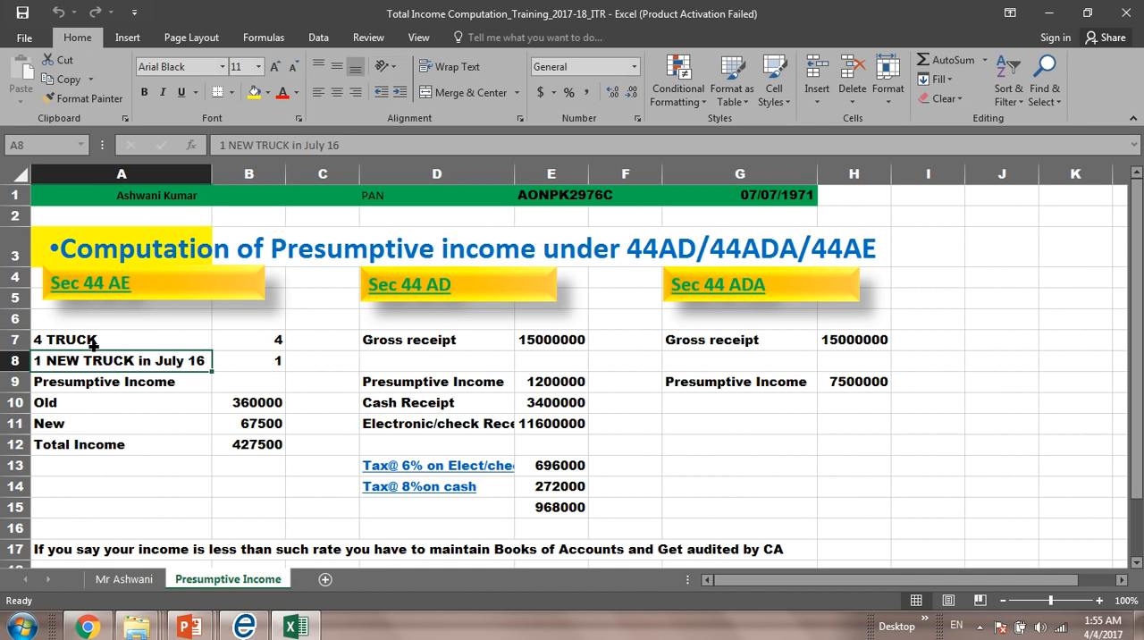
{"action": "key", "text": "Down"}
{"action": "key", "text": "Down"}
{"action": "key", "text": "Down"}
{"action": "key", "text": "Up"}
{"action": "key", "text": "Right"}
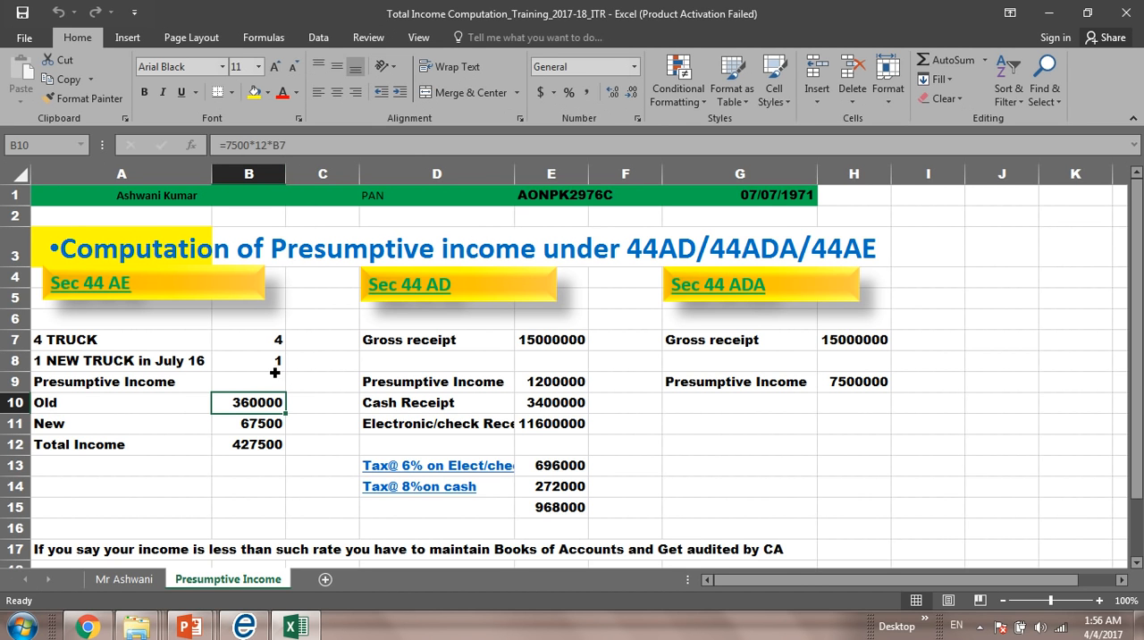
{"action": "left_click", "coordinate": [254, 424]}
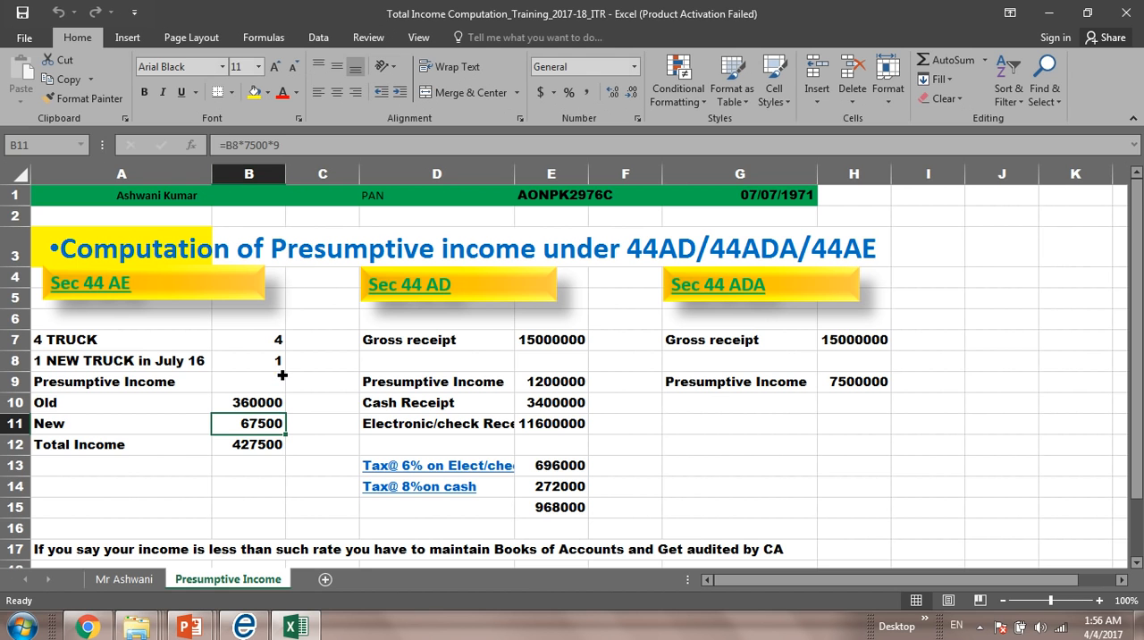
{"action": "left_click", "coordinate": [250, 451]}
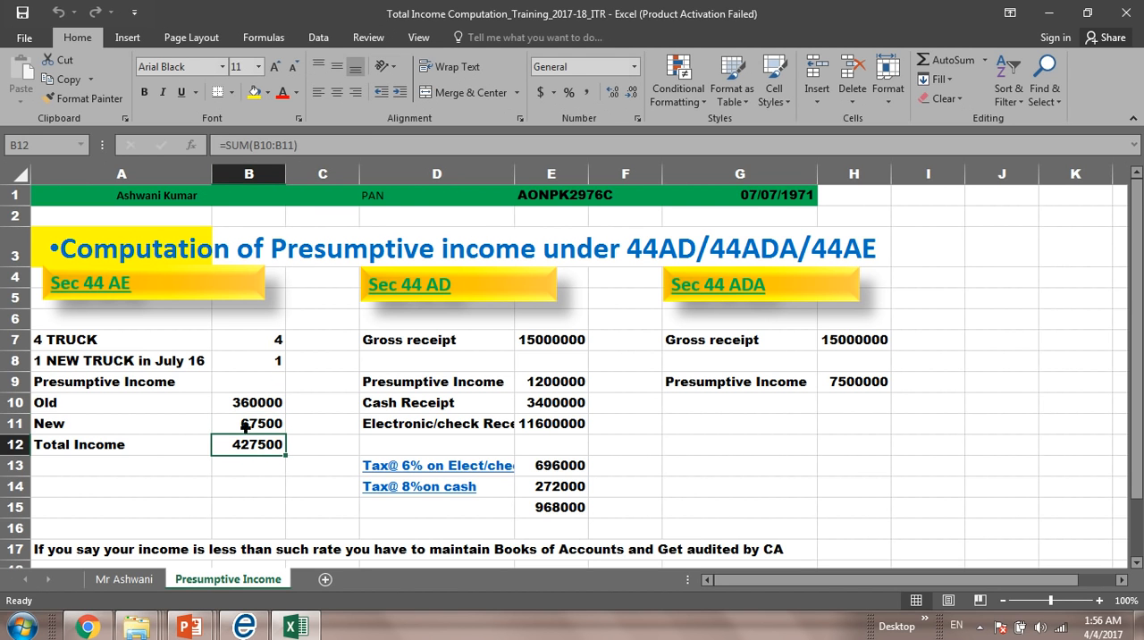
Step: Switch to the ITR Utility and enter the first 44AE vehicle with 12 months of holding and 7500 income per vehicle
{"action": "key", "text": "alt+Tab"}
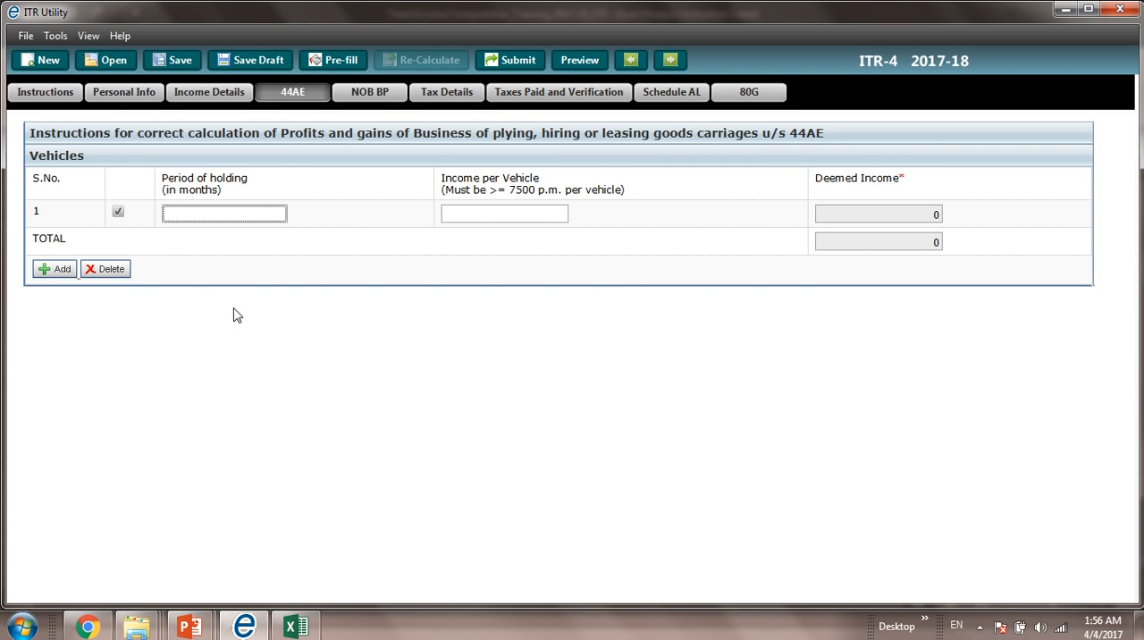
{"action": "type", "text": "2"}
{"action": "key", "text": "Tab"}
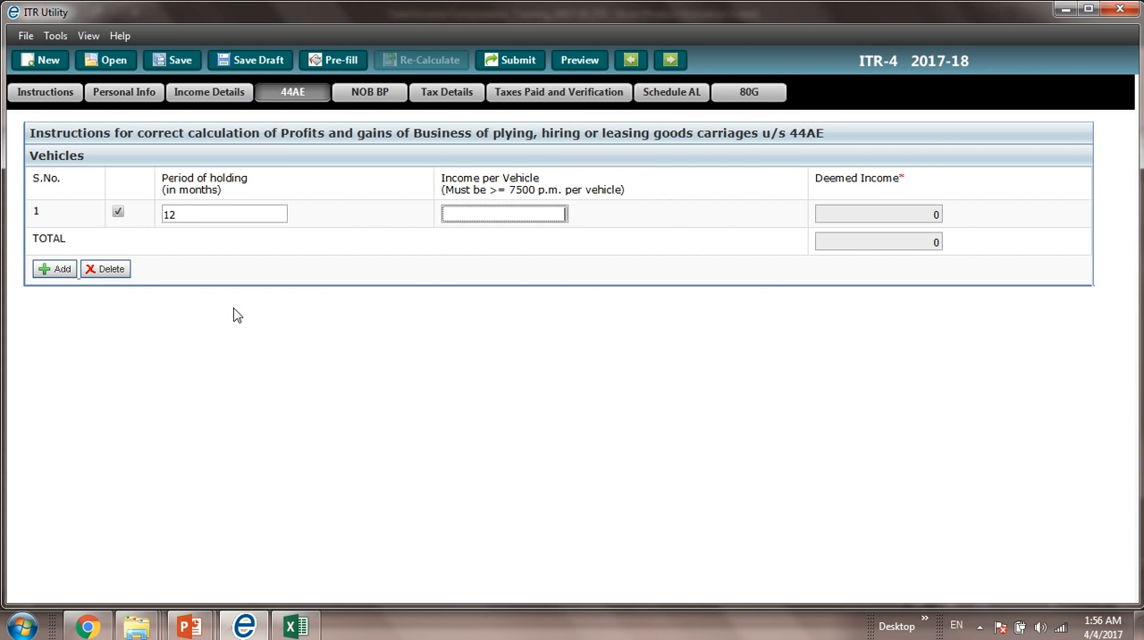
{"action": "type", "text": "7500"}
{"action": "key", "text": "Tab"}
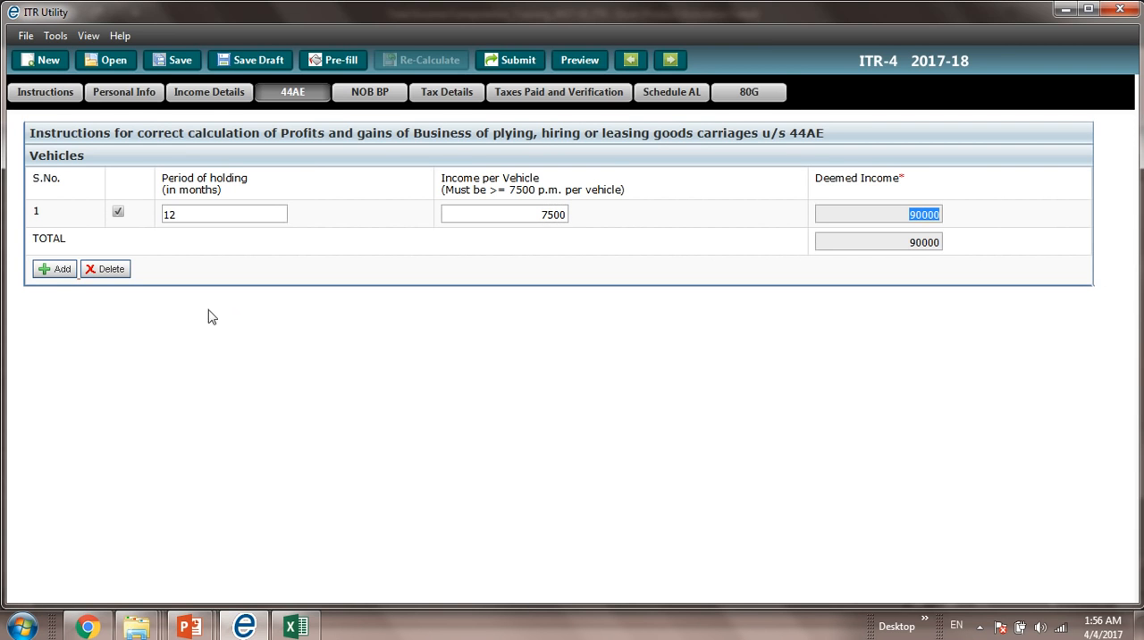
Step: Add a second vehicle row held for 12 months with an income per vehicle of 7500
{"action": "left_click", "coordinate": [57, 269]}
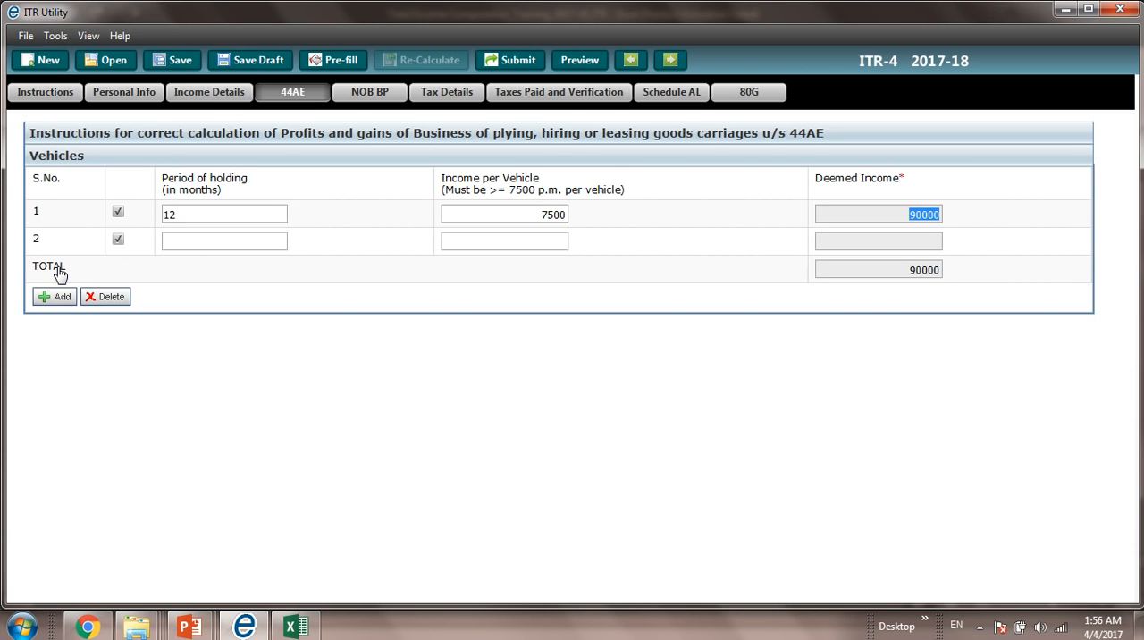
{"action": "left_click", "coordinate": [57, 298]}
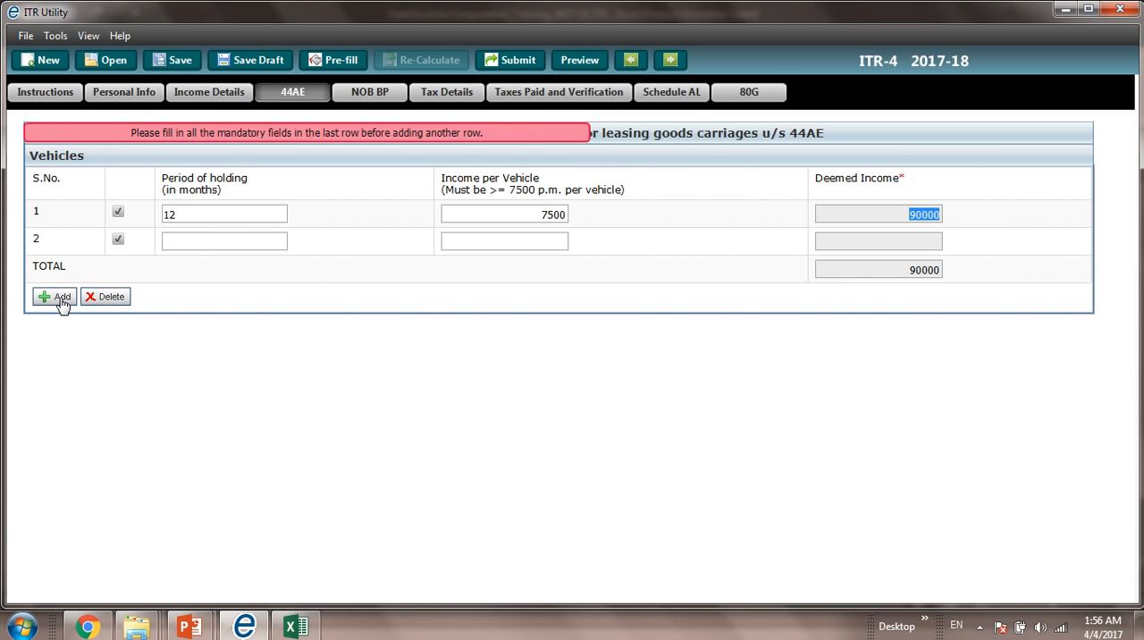
{"action": "left_click", "coordinate": [195, 241]}
{"action": "type", "text": "12"}
{"action": "key", "text": "Tab"}
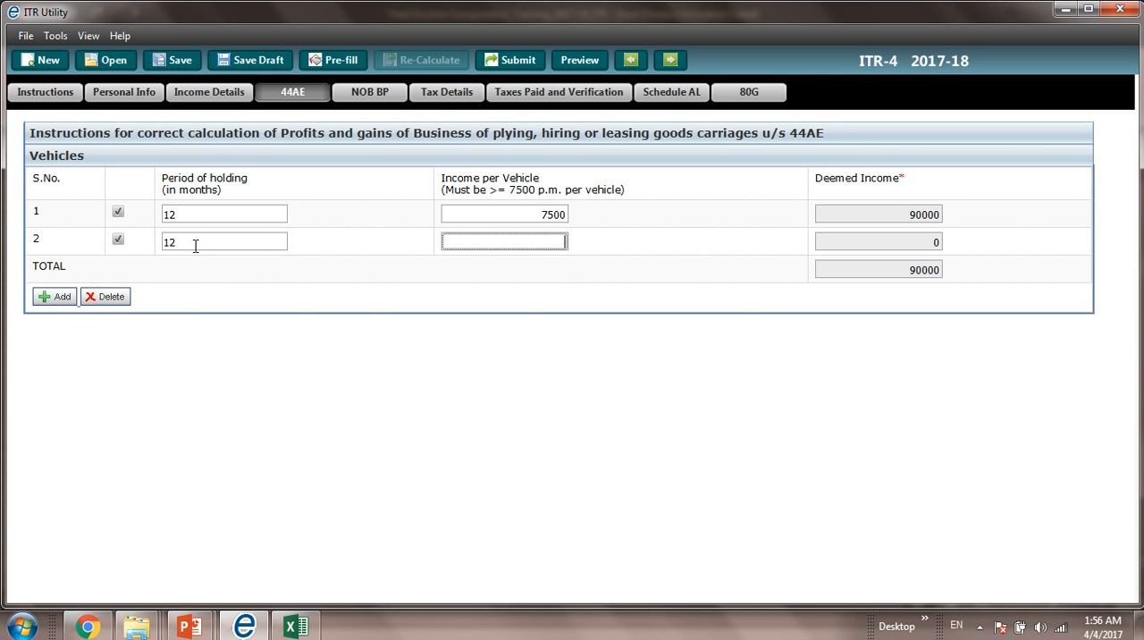
{"action": "type", "text": "7500"}
{"action": "key", "text": "Tab"}
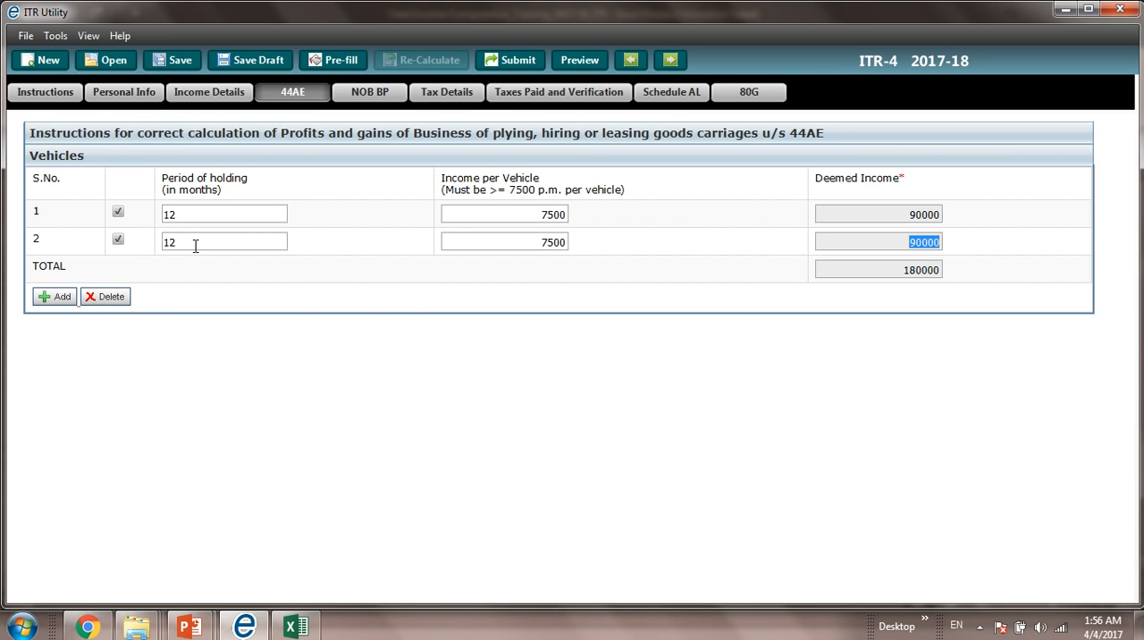
Step: Add a third vehicle row held for 12 months with an income per vehicle of 7500
{"action": "left_click", "coordinate": [73, 298]}
{"action": "left_click", "coordinate": [200, 271]}
{"action": "type", "text": "12"}
{"action": "left_click", "coordinate": [474, 274]}
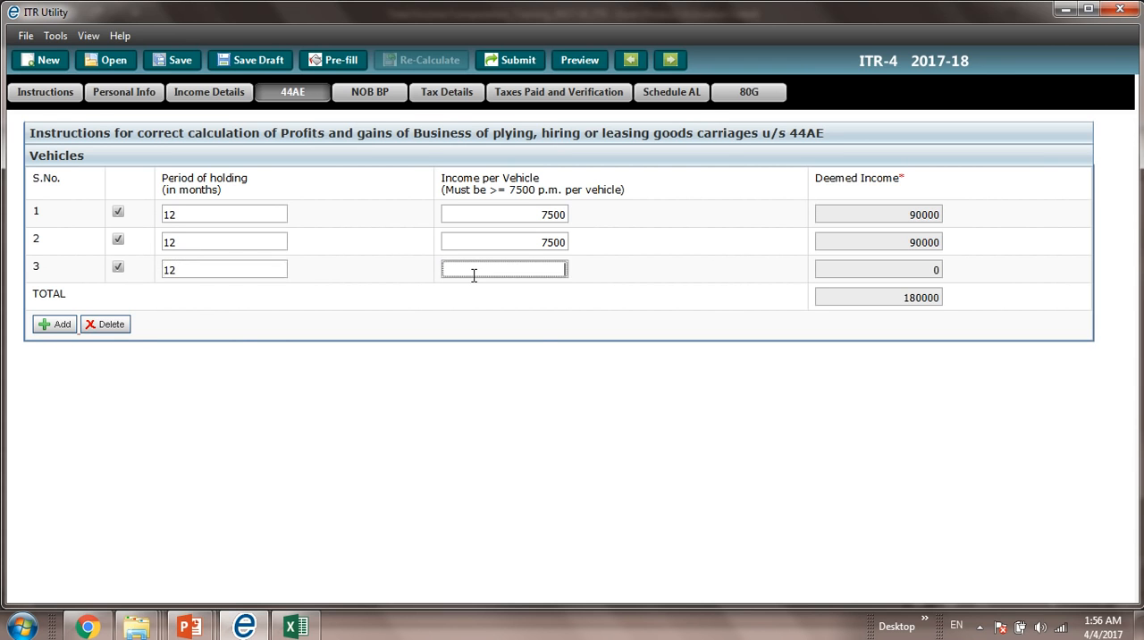
{"action": "type", "text": "7500"}
{"action": "key", "text": "Tab"}
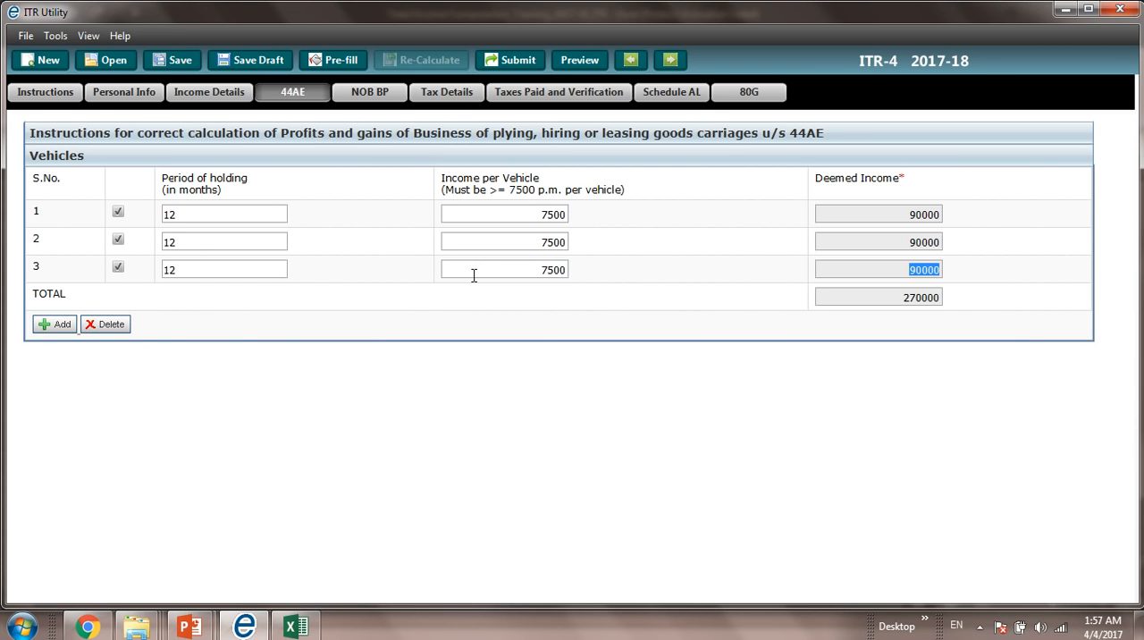
Step: Add a fourth vehicle row held for 12 months with an income per vehicle of 7500
{"action": "left_click", "coordinate": [64, 325]}
{"action": "left_click", "coordinate": [186, 303]}
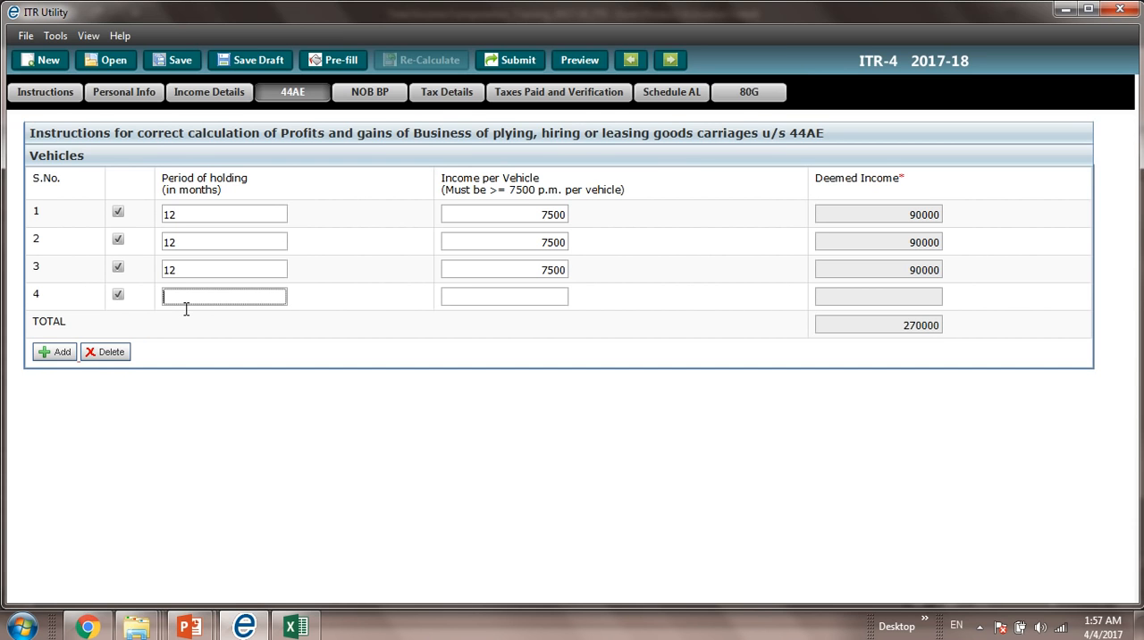
{"action": "type", "text": "12"}
{"action": "key", "text": "Tab"}
{"action": "type", "text": "7500"}
{"action": "key", "text": "Tab"}
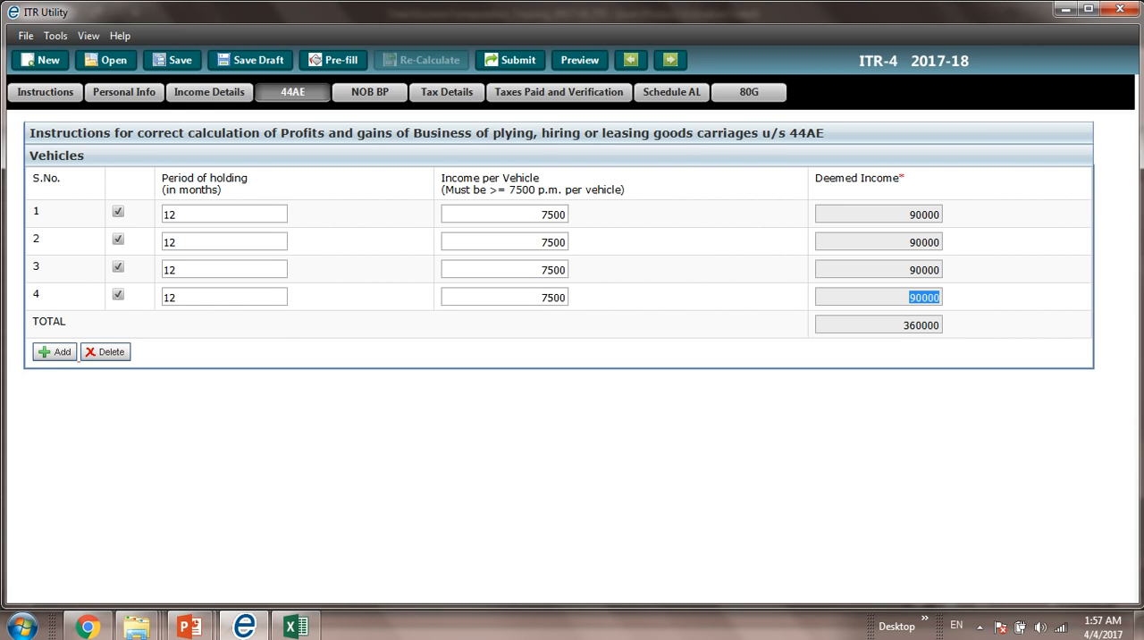
Step: Add a fifth vehicle row for the new truck, held for 9 months with an income per vehicle of 7500
{"action": "left_click", "coordinate": [55, 358]}
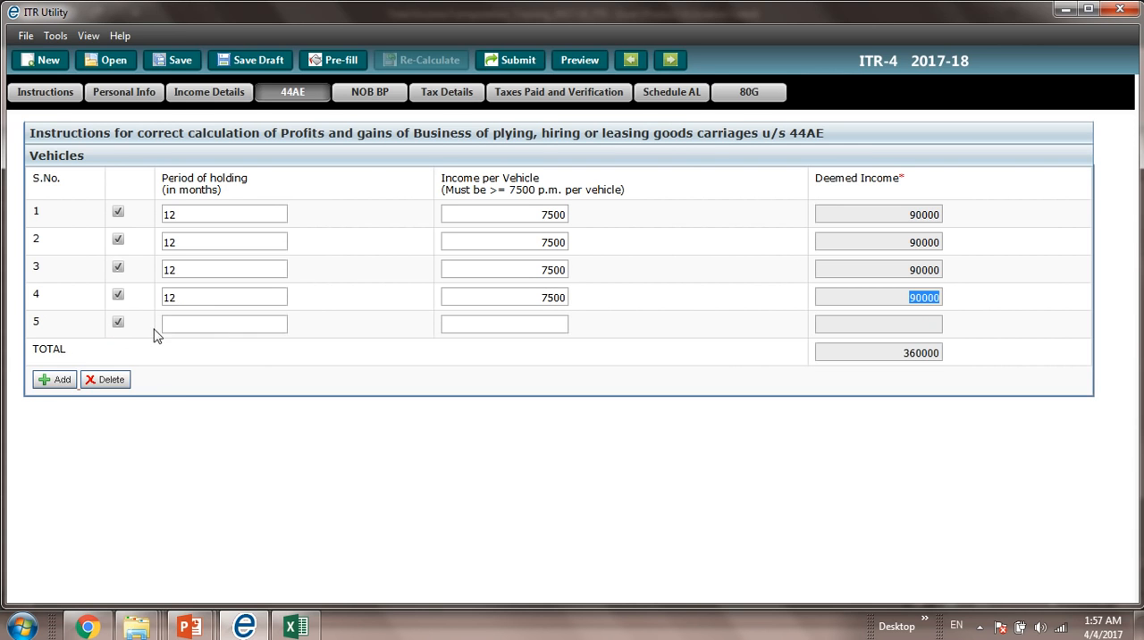
{"action": "left_click", "coordinate": [178, 333]}
{"action": "type", "text": "9"}
{"action": "key", "text": "Tab"}
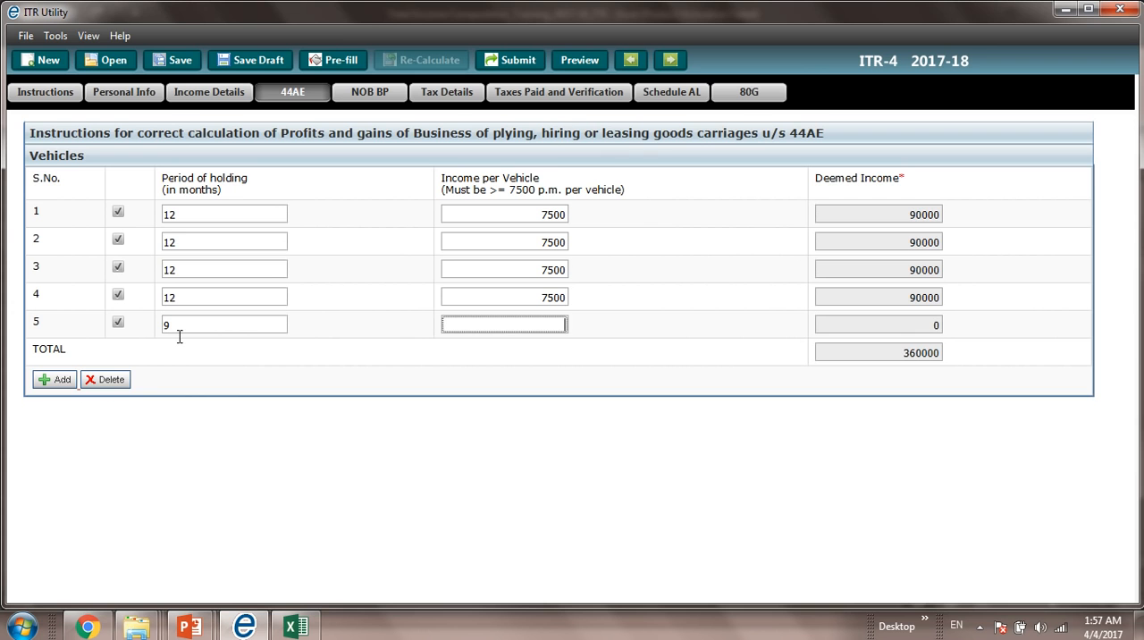
{"action": "type", "text": "7500"}
{"action": "key", "text": "Tab"}
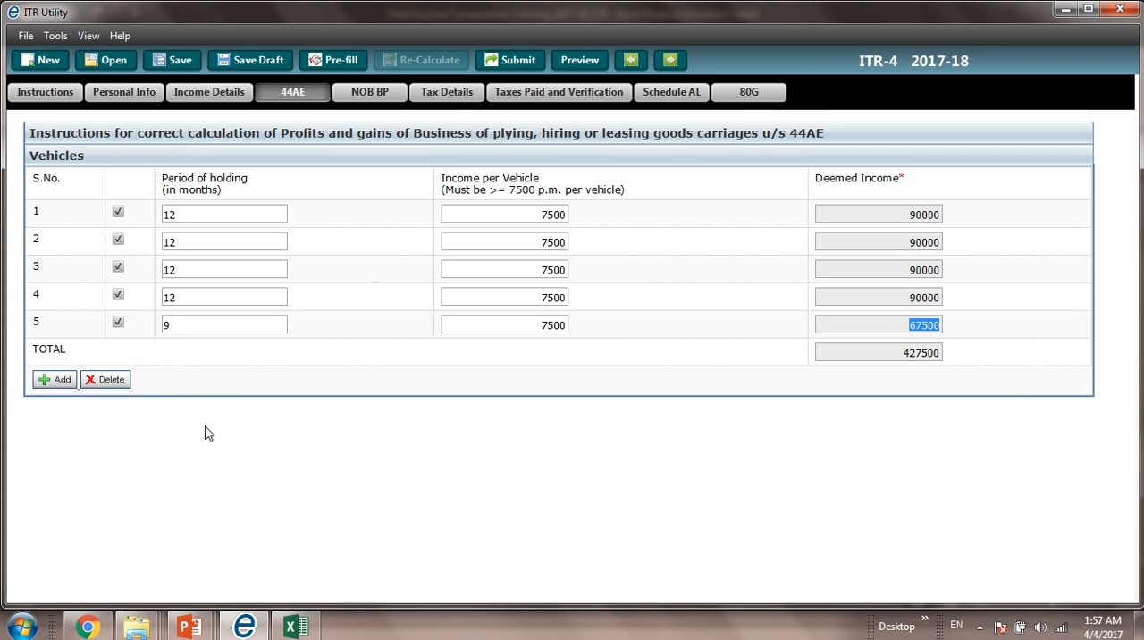
Step: Compare the 44AE deemed income total with the Sec 44 AE total income in the Excel workbook, and return to the ITR Utility
{"action": "key", "text": "alt+Tab"}
{"action": "left_click", "coordinate": [229, 447]}
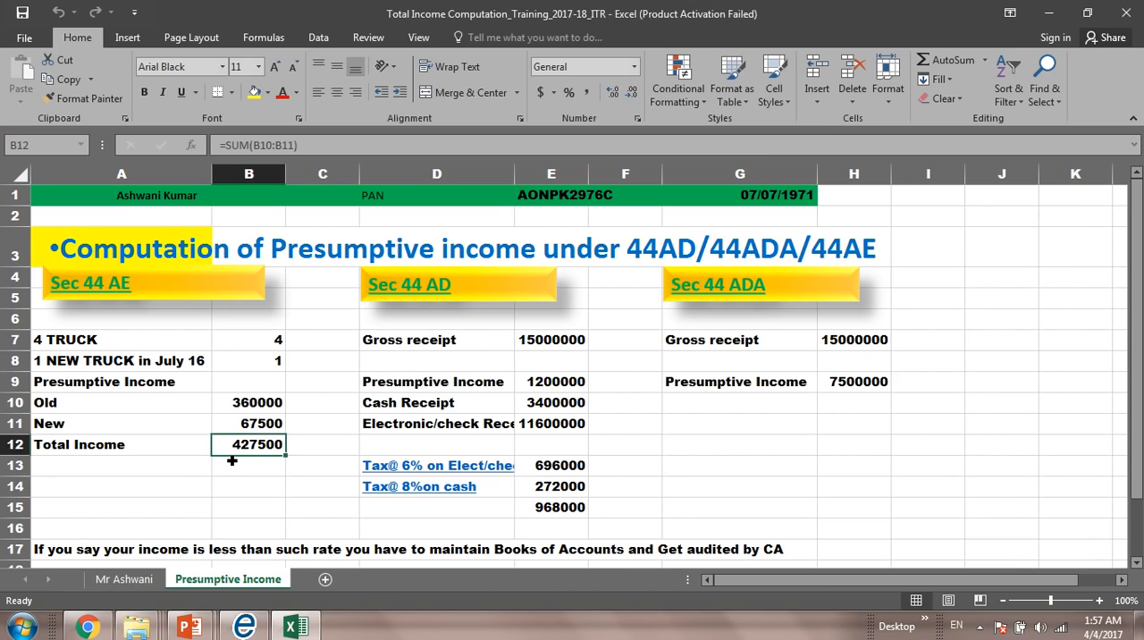
{"action": "key", "text": "alt+Tab"}
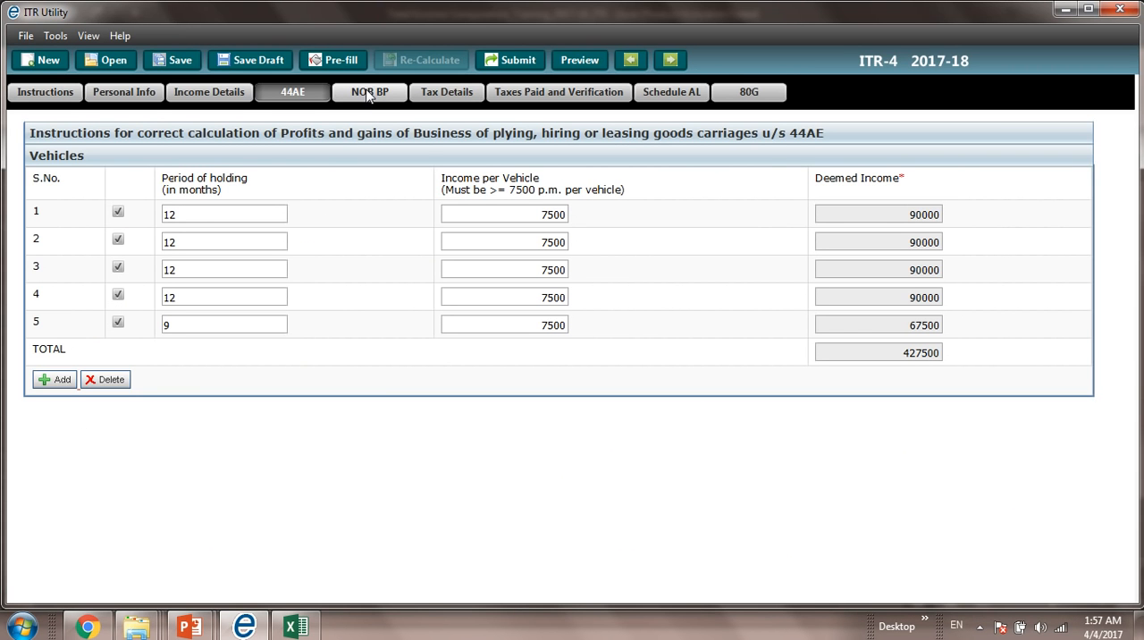
Step: Switch to the Excel workbook and examine the Sec 44 AD gross receipt and the formula behind its presumptive income
{"action": "key", "text": "alt+Tab"}
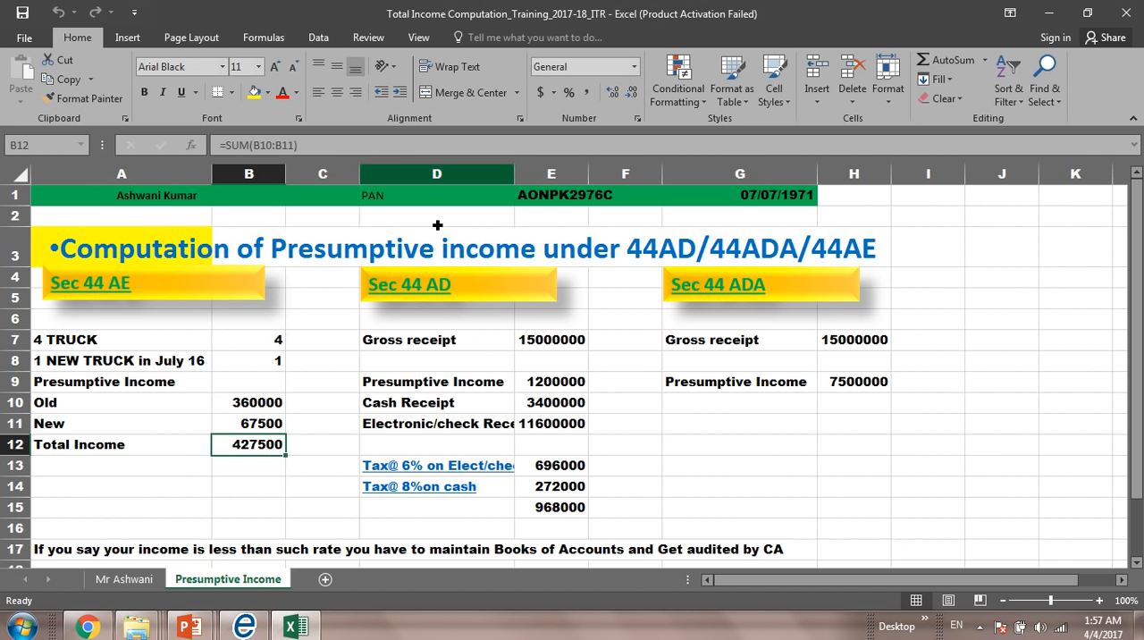
{"action": "left_click", "coordinate": [434, 324]}
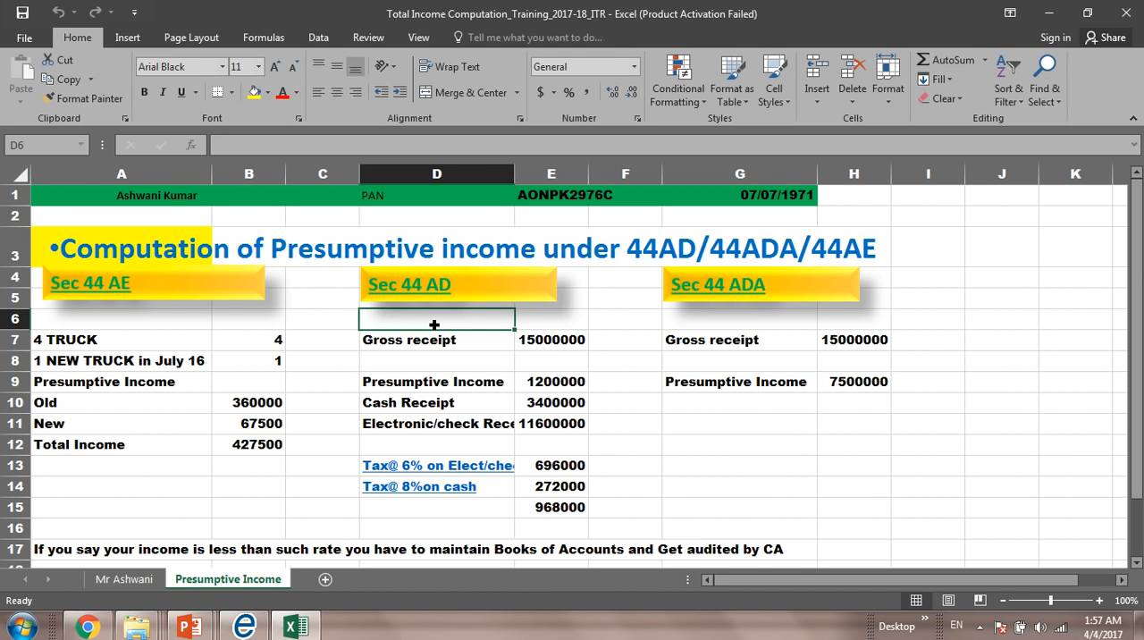
{"action": "key", "text": "Right"}
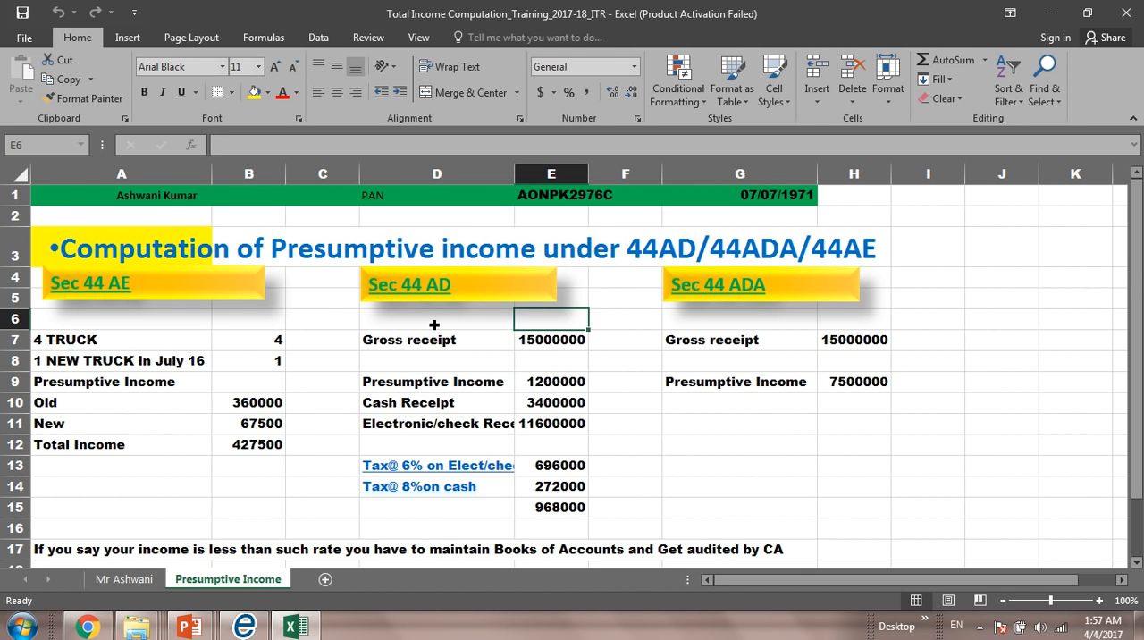
{"action": "key", "text": "Down"}
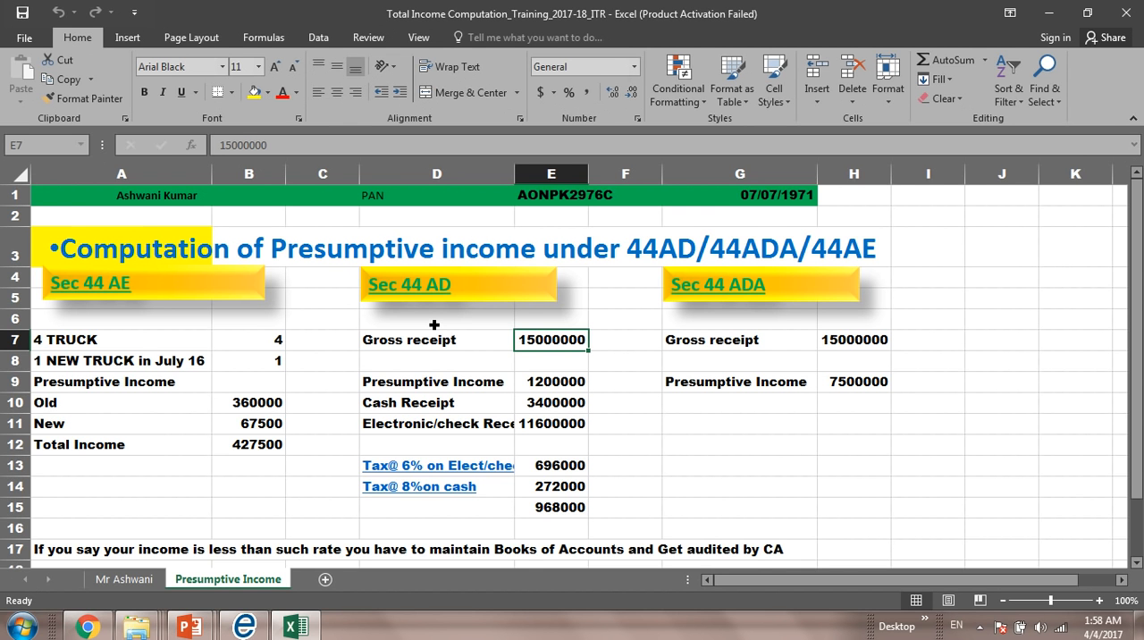
{"action": "key", "text": "Down"}
{"action": "key", "text": "Down"}
{"action": "key", "text": "Down"}
{"action": "key", "text": "Down"}
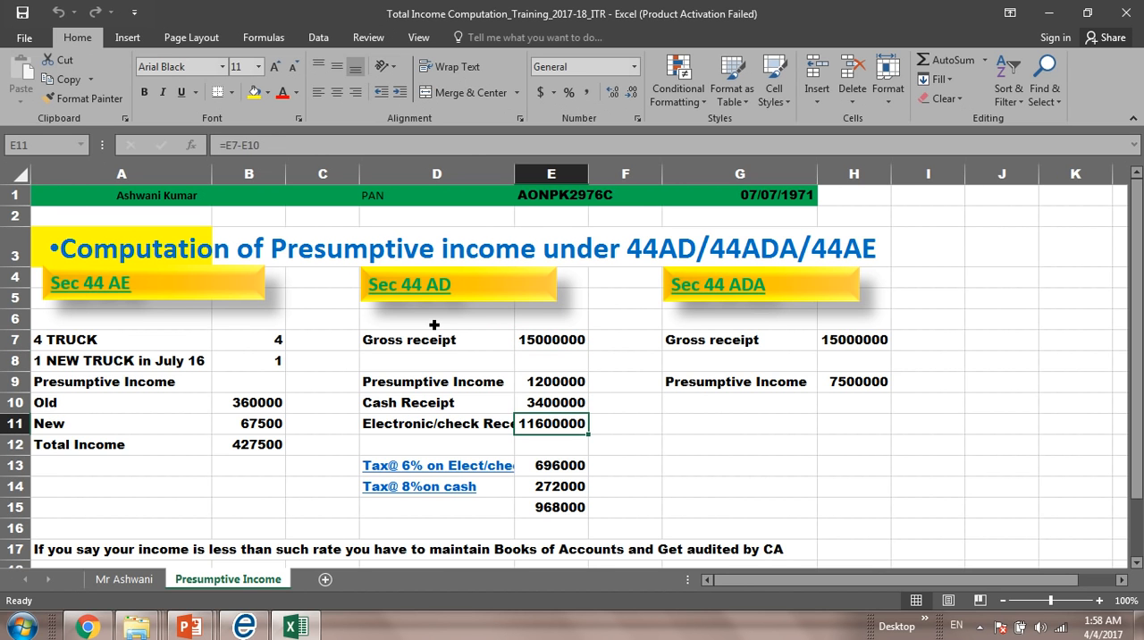
{"action": "key", "text": "Up"}
{"action": "key", "text": "Up"}
{"action": "key", "text": "Up"}
{"action": "key", "text": "Up"}
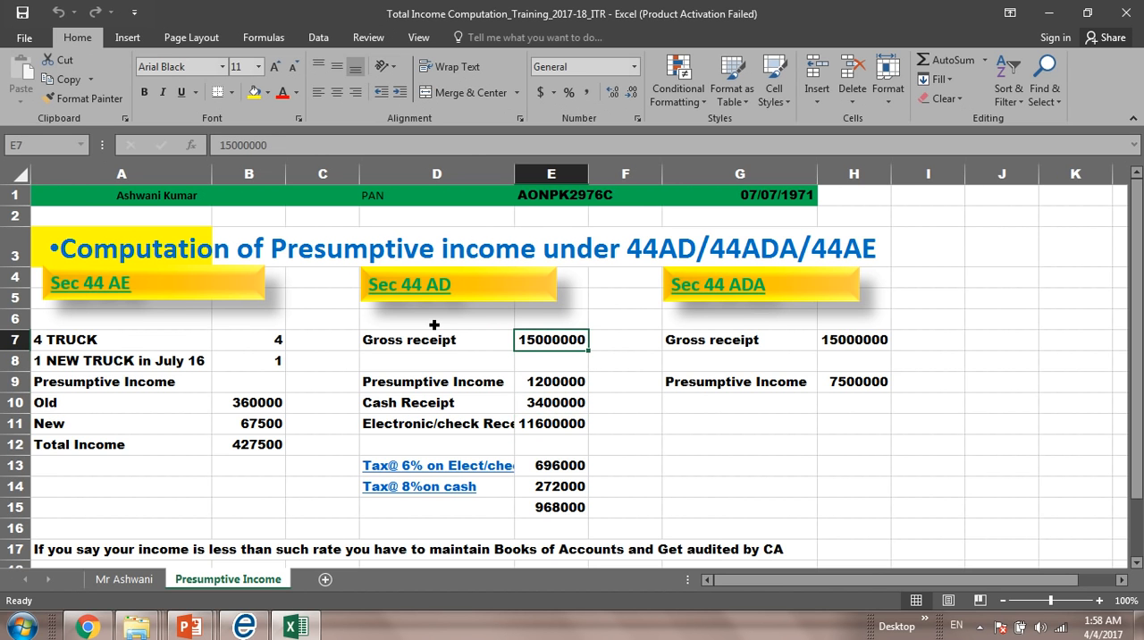
{"action": "key", "text": "Down"}
{"action": "key", "text": "Down"}
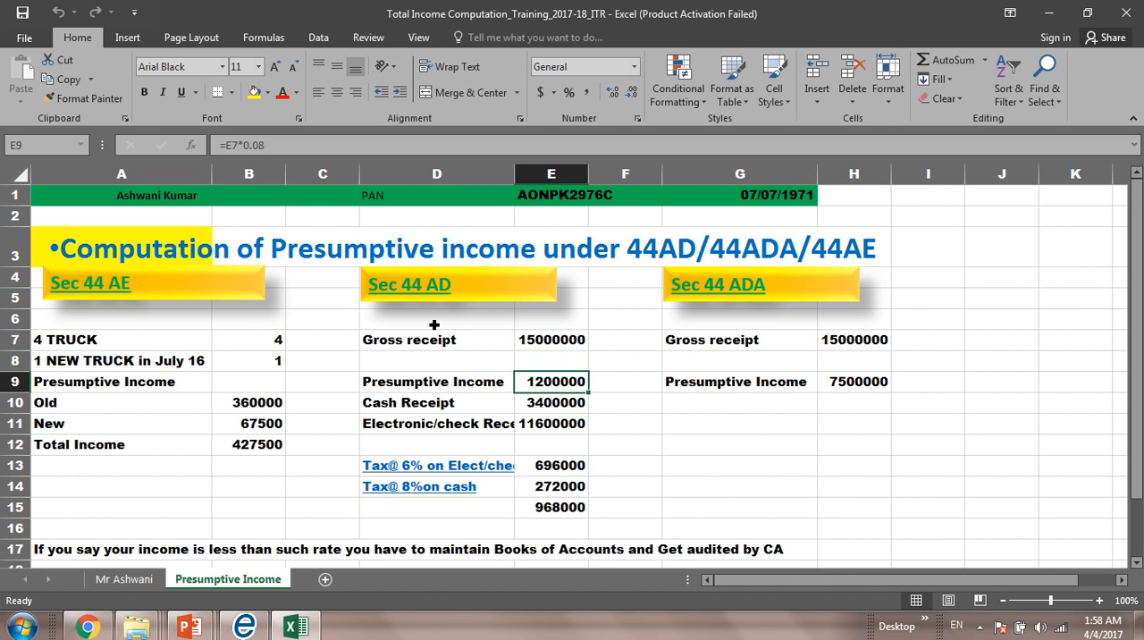
{"action": "key", "text": "F2"}
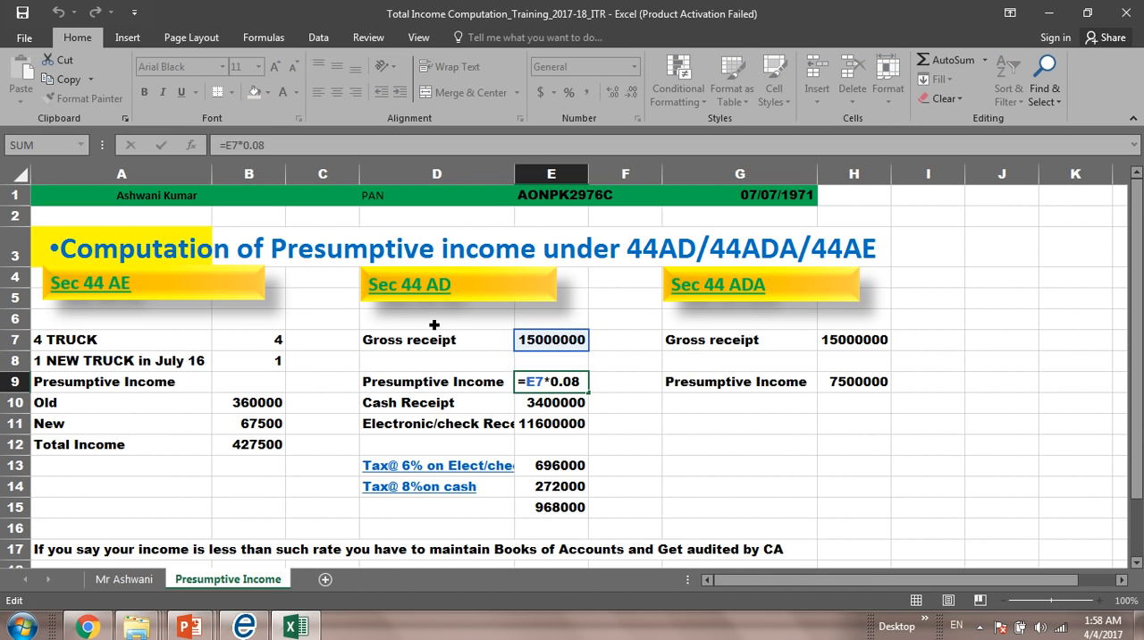
{"action": "key", "text": "Escape"}
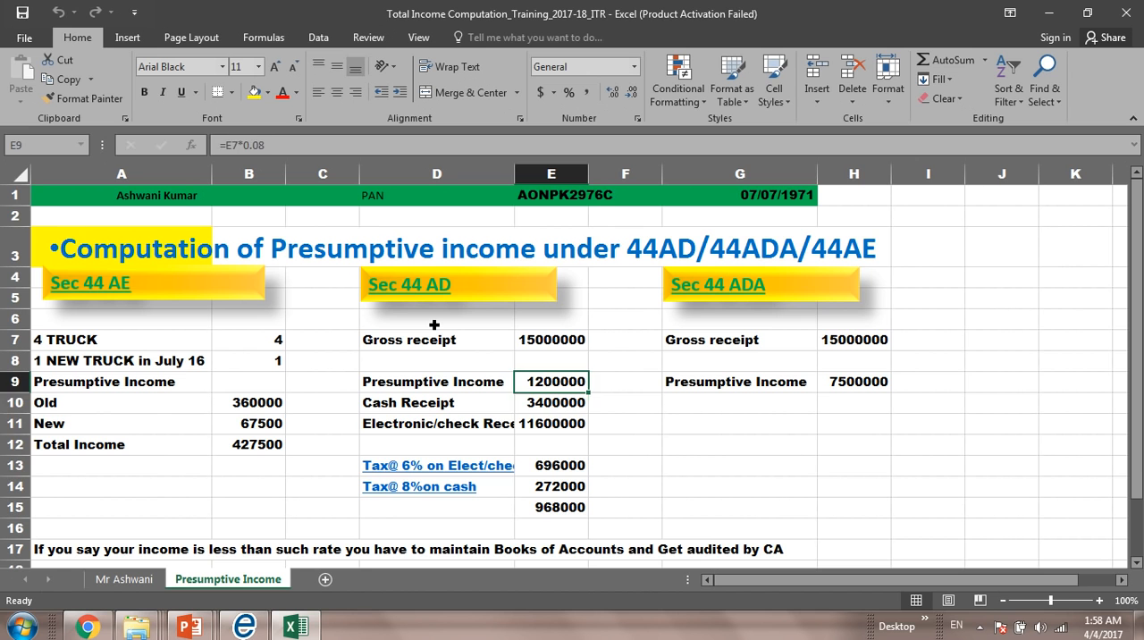
Step: Examine the Sec 44 AD cash and electronic receipts and the formulas calculating 6% on electronic and 8% on cash receipts
{"action": "key", "text": "Down"}
{"action": "key", "text": "Down"}
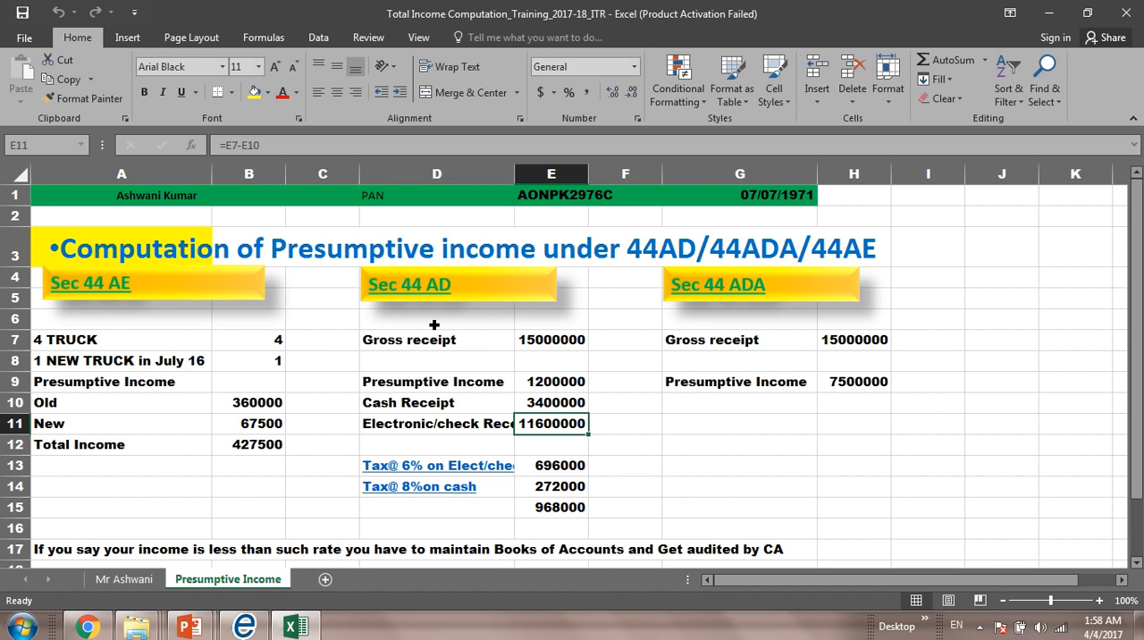
{"action": "key", "text": "Up"}
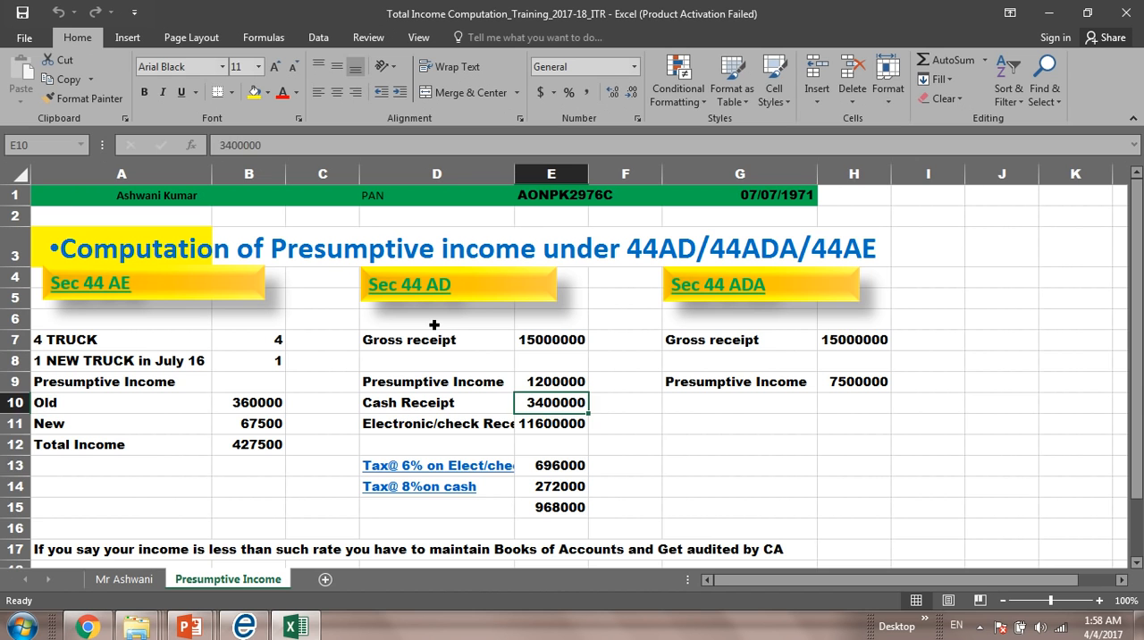
{"action": "key", "text": "Down"}
{"action": "key", "text": "Down"}
{"action": "key", "text": "Down"}
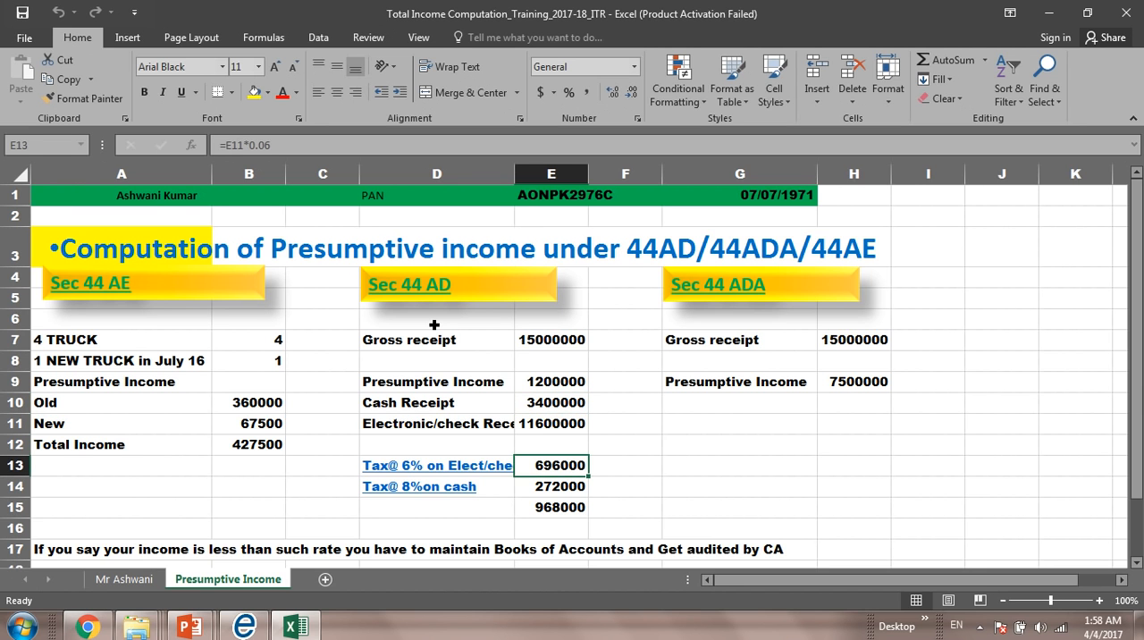
{"action": "key", "text": "F2"}
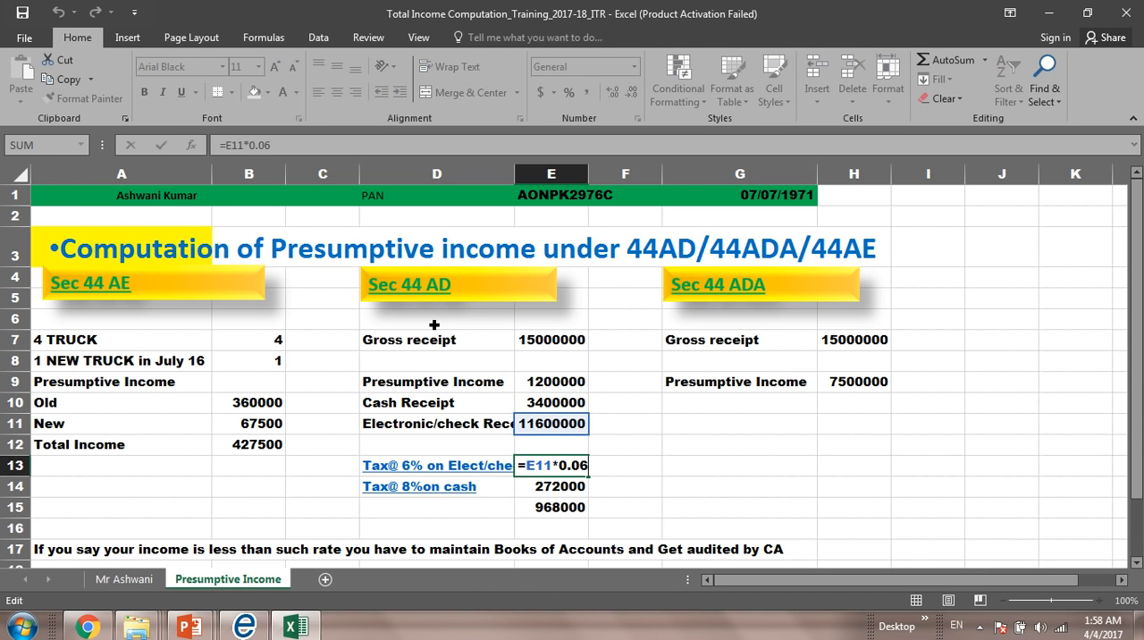
{"action": "key", "text": "Escape"}
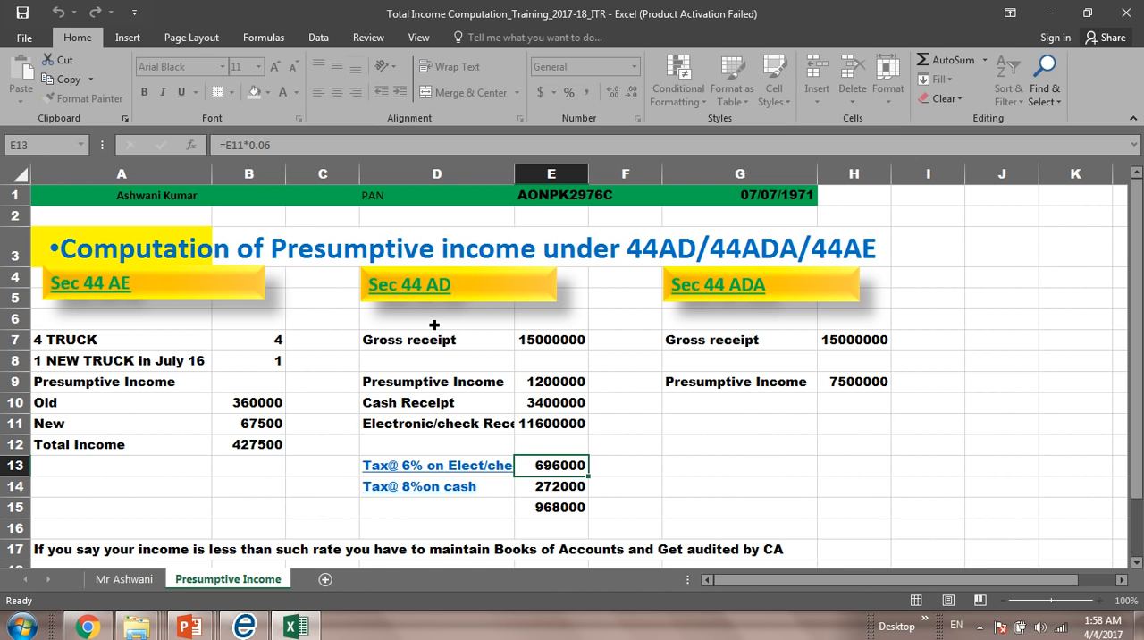
{"action": "key", "text": "Down"}
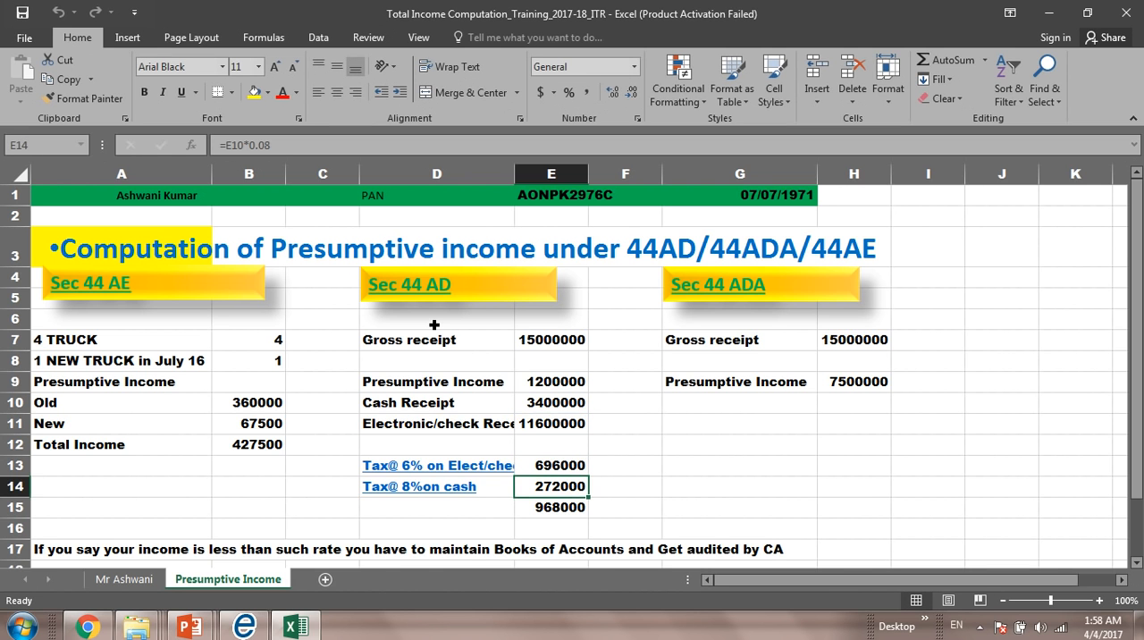
Step: Return to the ITR Utility and set the nature of business to 0202-Retailers in the NOB BP schedule
{"action": "key", "text": "Down"}
{"action": "key", "text": "alt+Tab"}
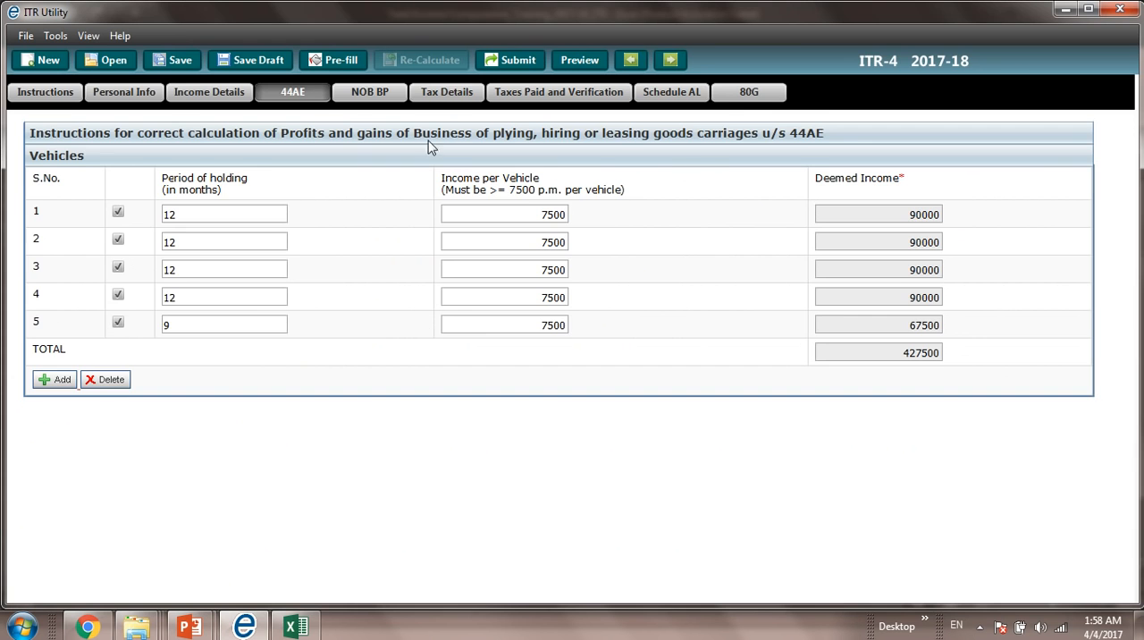
{"action": "left_click", "coordinate": [382, 93]}
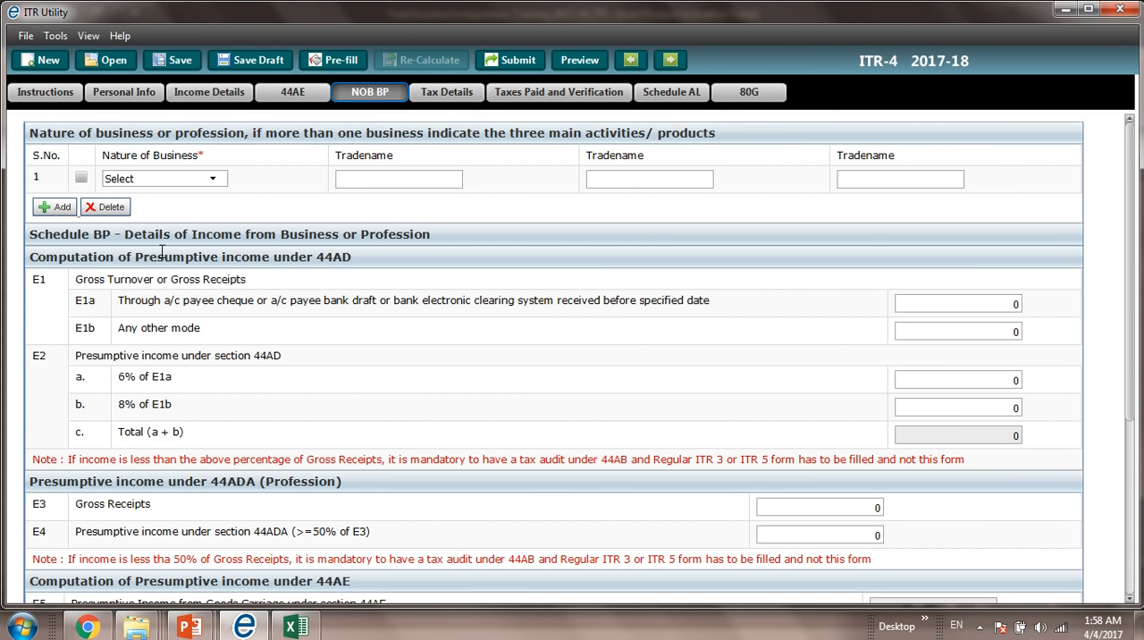
{"action": "left_click", "coordinate": [167, 177]}
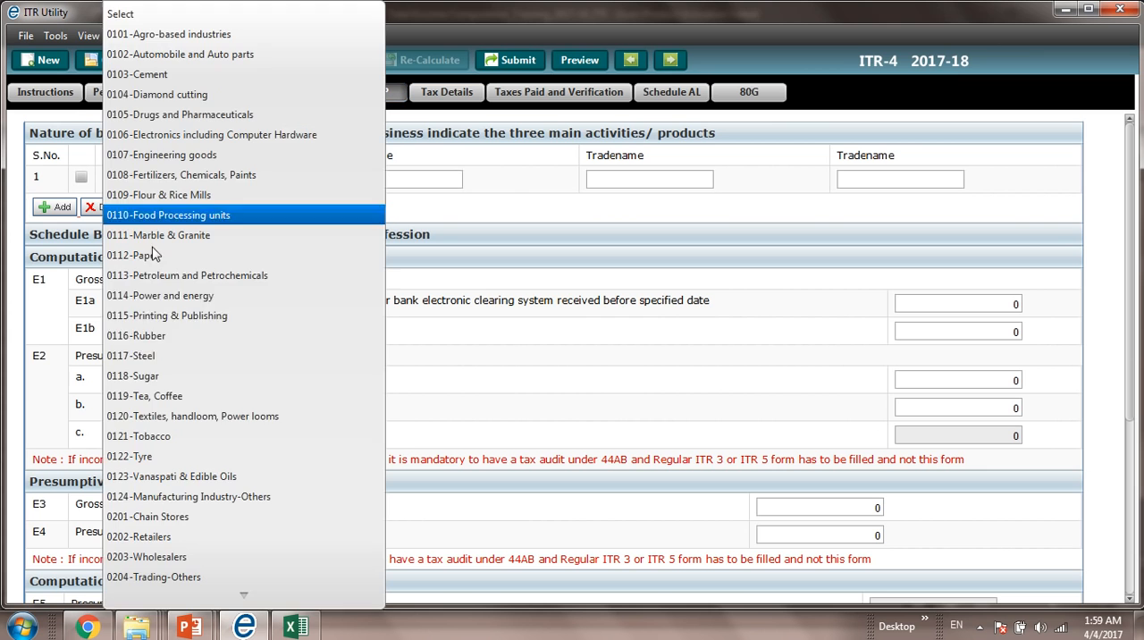
{"action": "left_click", "coordinate": [146, 540]}
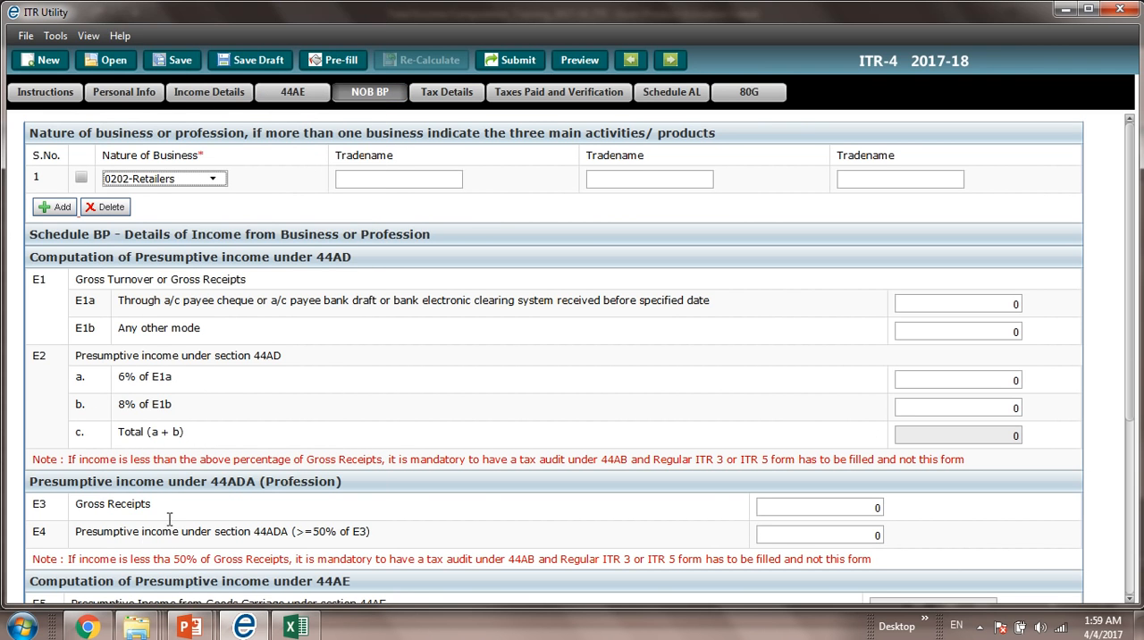
{"action": "left_click", "coordinate": [416, 187]}
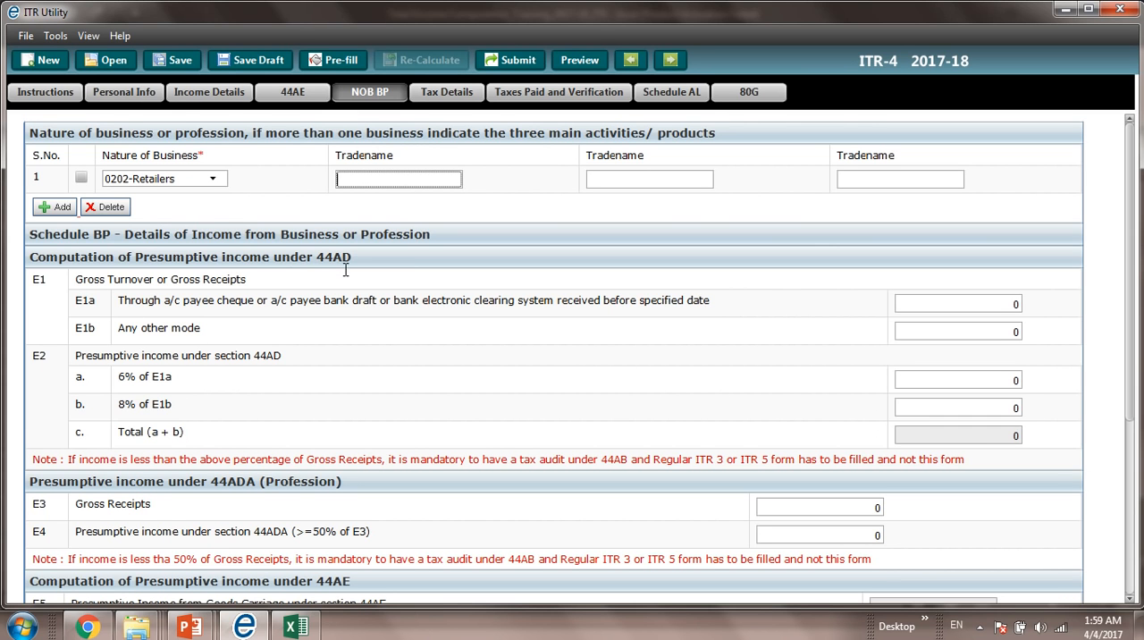
Step: Copy the Sec 44 AD cash receipt of 3400000 from the Excel workbook into E1b, Any other mode
{"action": "key", "text": "alt+Tab"}
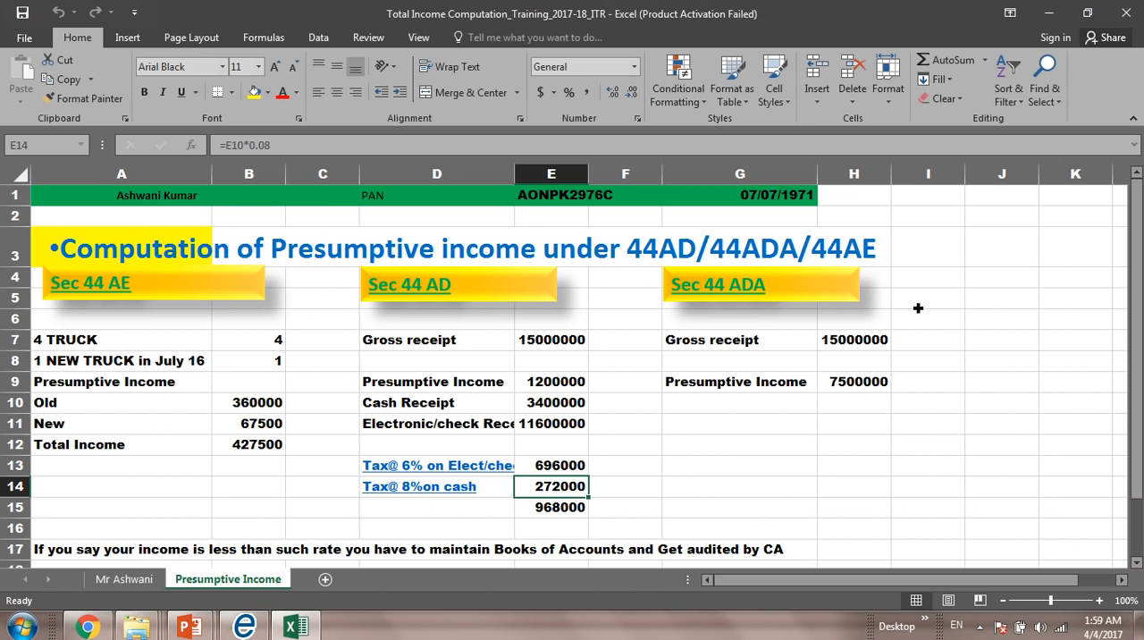
{"action": "key", "text": "Up"}
{"action": "key", "text": "Up"}
{"action": "key", "text": "Up"}
{"action": "key", "text": "Up"}
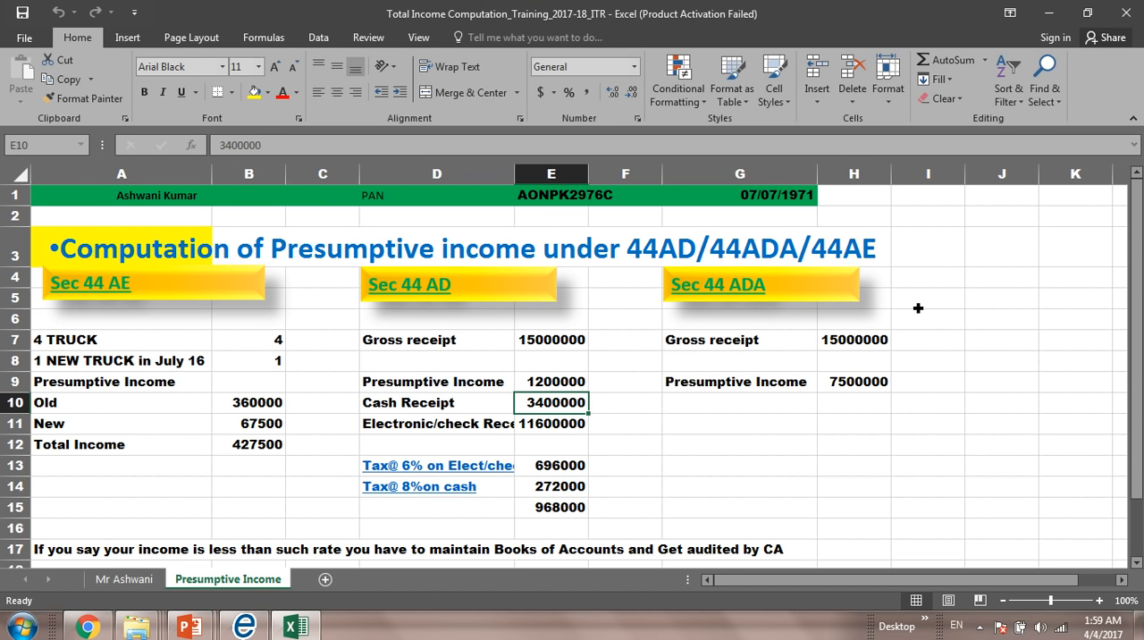
{"action": "key", "text": "ctrl+c"}
{"action": "key", "text": "alt+Tab"}
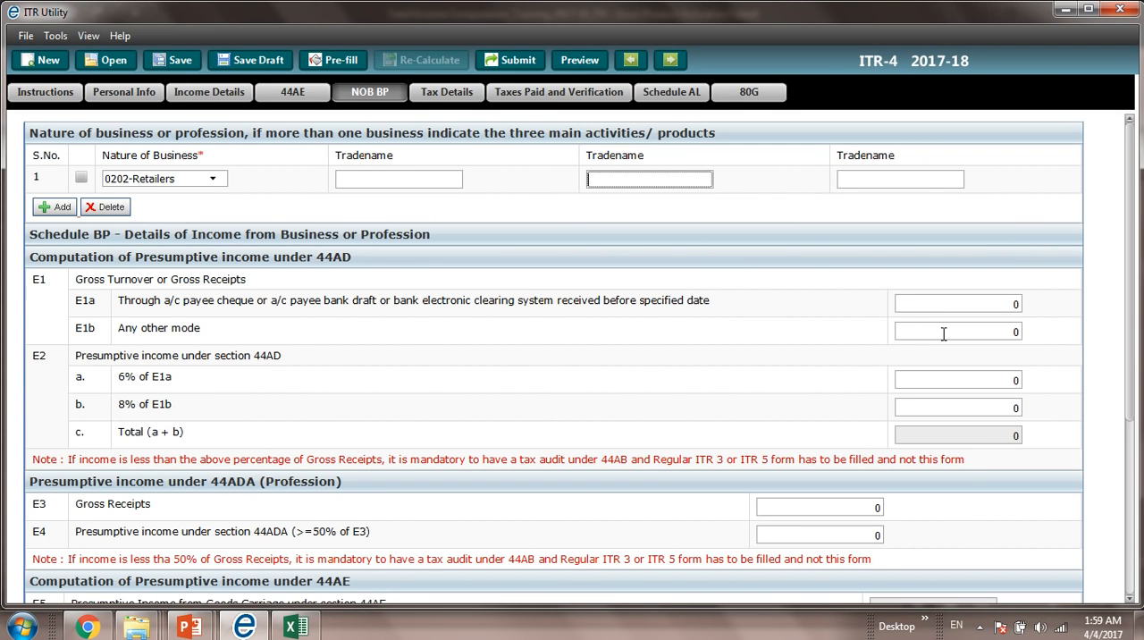
{"action": "left_click", "coordinate": [1015, 334]}
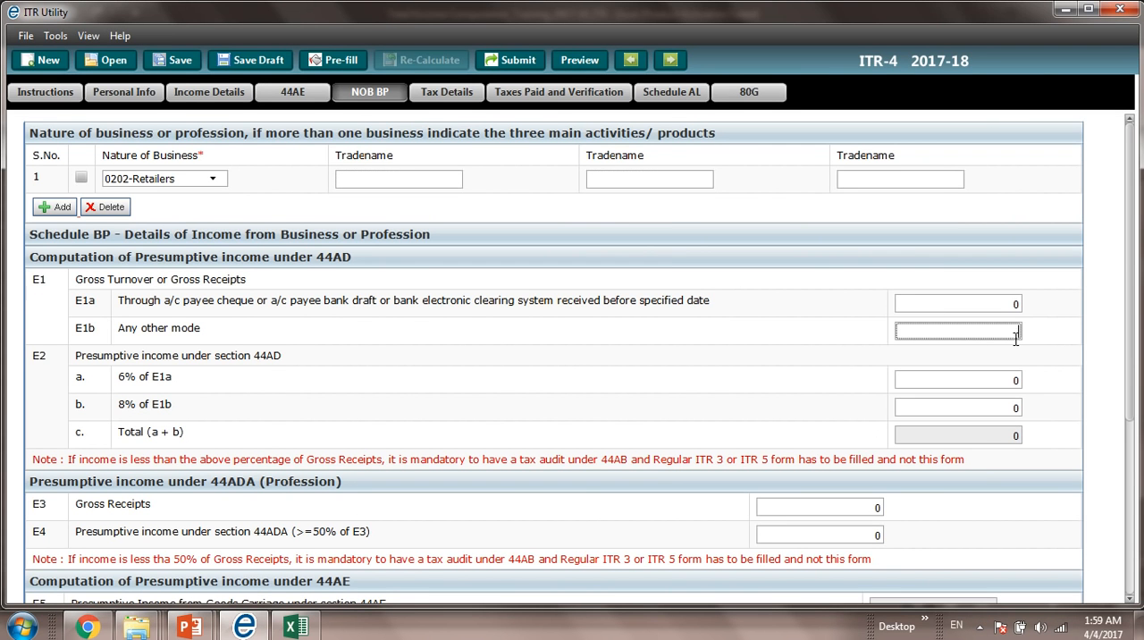
{"action": "key", "text": "ctrl+v"}
Step: Copy the electronic/cheque receipt of 11600000 from the Excel workbook into E1a of the 44AD computation
{"action": "key", "text": "alt+Tab"}
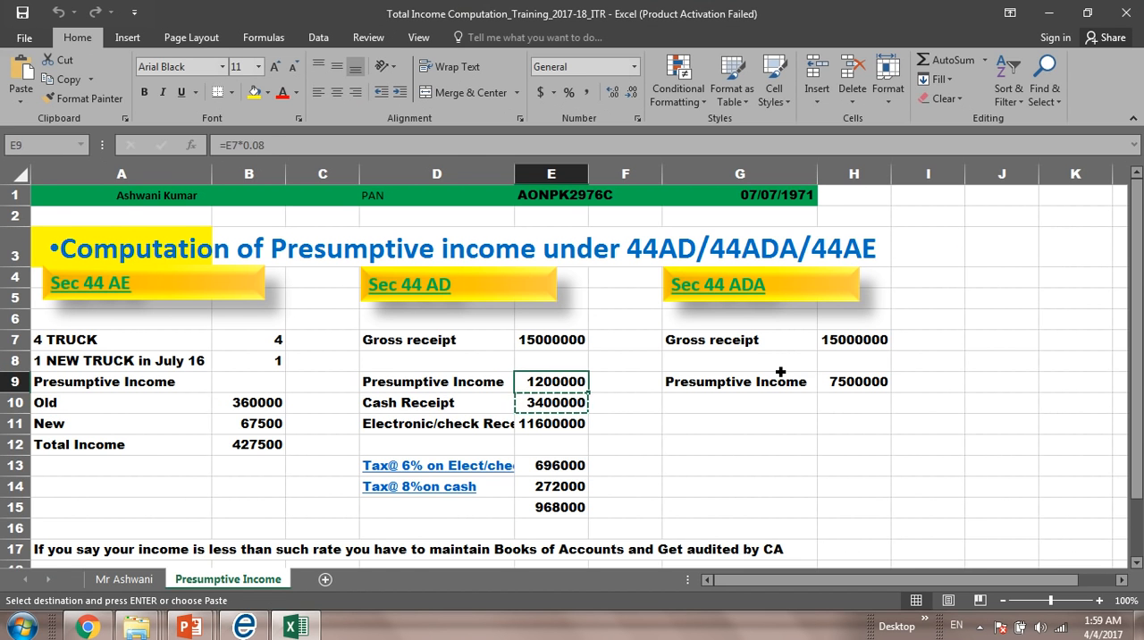
{"action": "key", "text": "Down"}
{"action": "key", "text": "Down"}
{"action": "key", "text": "ctrl+c"}
{"action": "key", "text": "alt+Tab"}
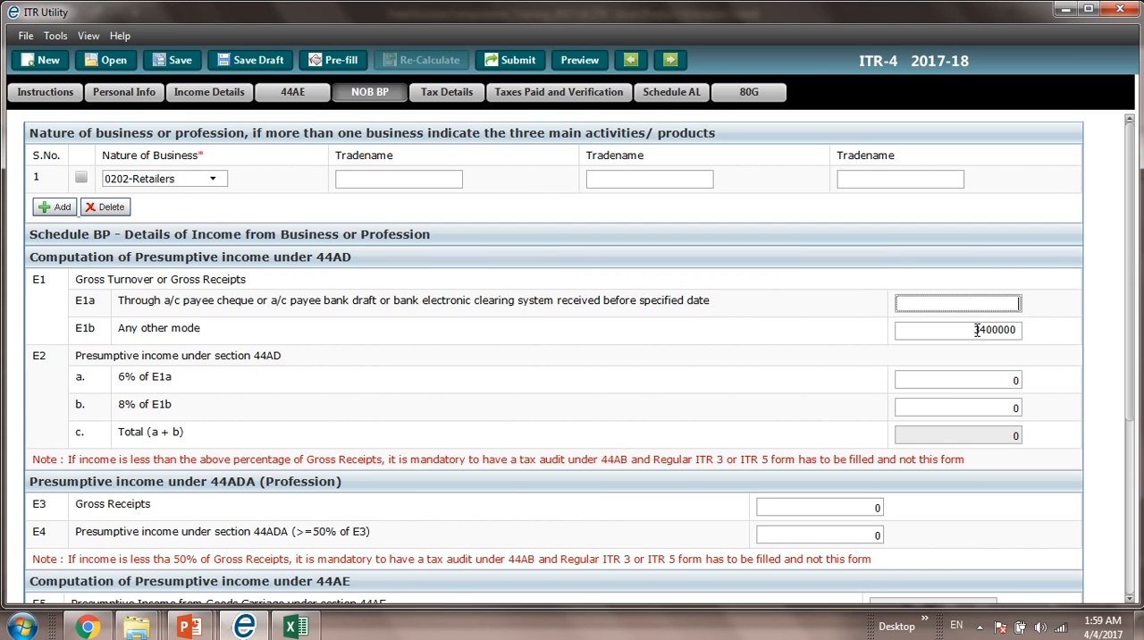
{"action": "key", "text": "ctrl+v"}
{"action": "key", "text": "BackSpace"}
{"action": "key", "text": "Tab"}
{"action": "key", "text": "Tab"}
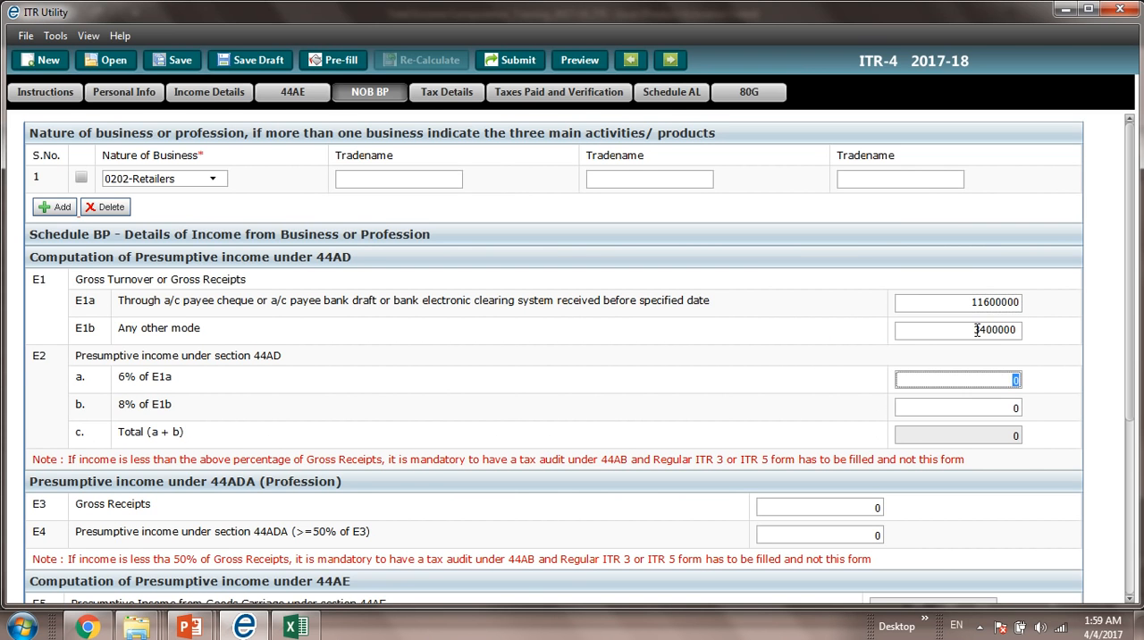
{"action": "key", "text": "alt+Tab"}
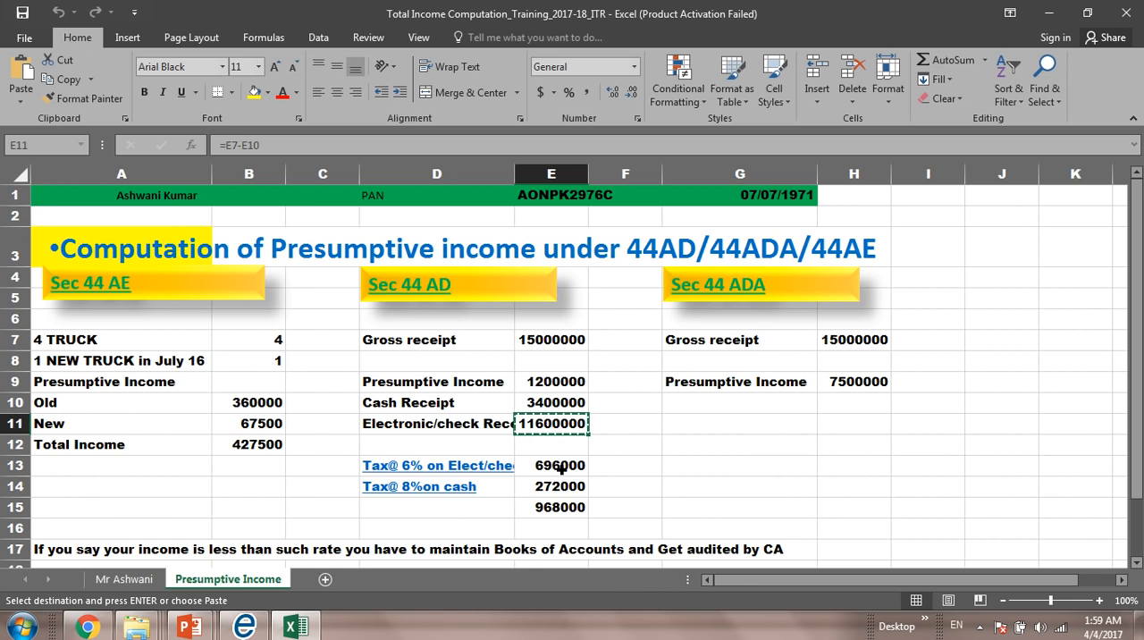
{"action": "key", "text": "alt+Tab"}
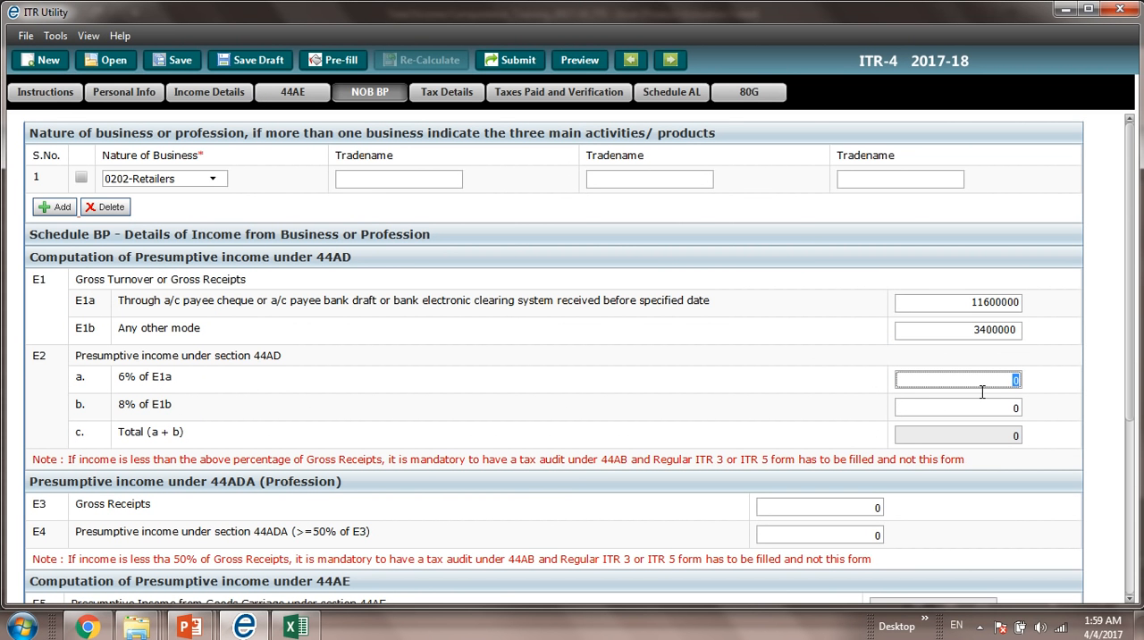
{"action": "left_click", "coordinate": [978, 331]}
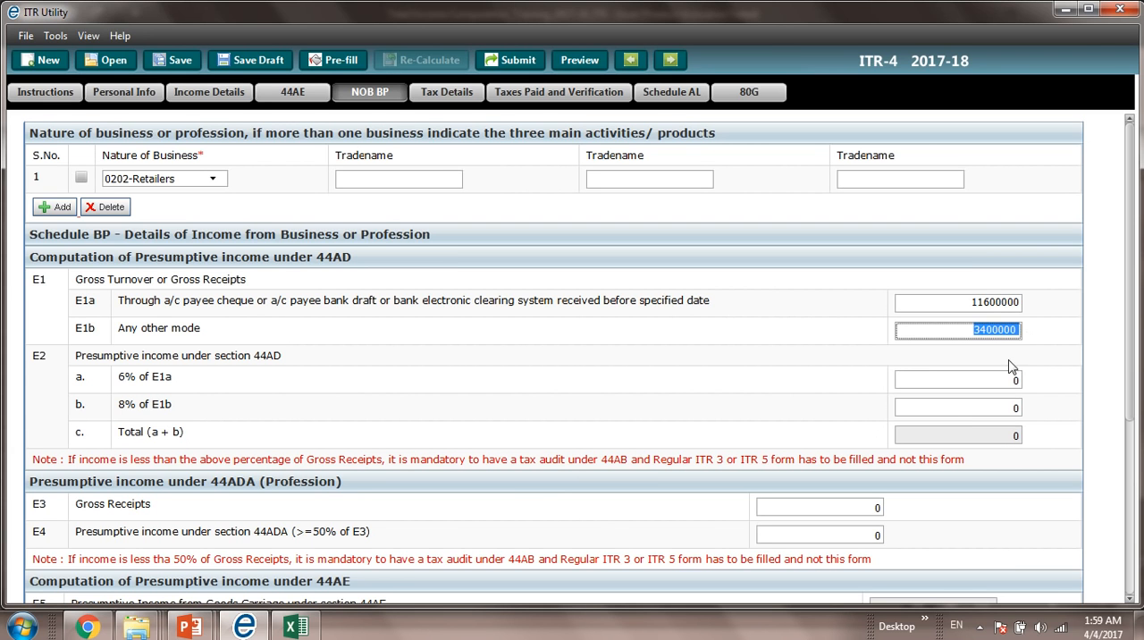
{"action": "left_click", "coordinate": [1014, 380]}
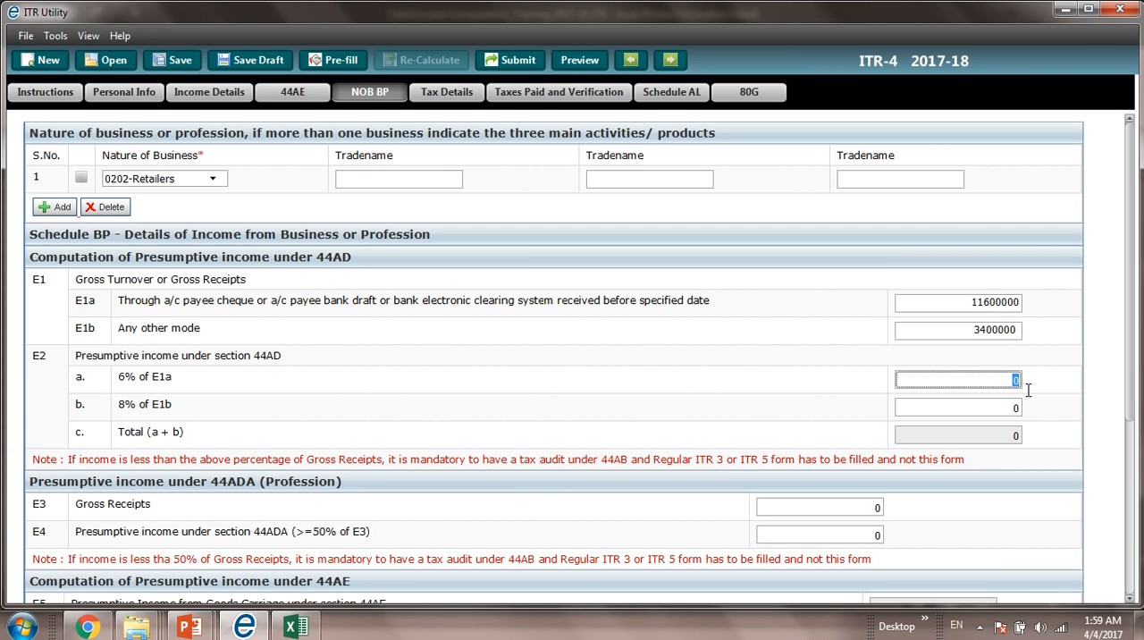
{"action": "key", "text": "ctrl+v"}
{"action": "left_click", "coordinate": [976, 308]}
{"action": "left_click_drag", "start_coordinate": [975, 309], "coordinate": [1037, 311]}
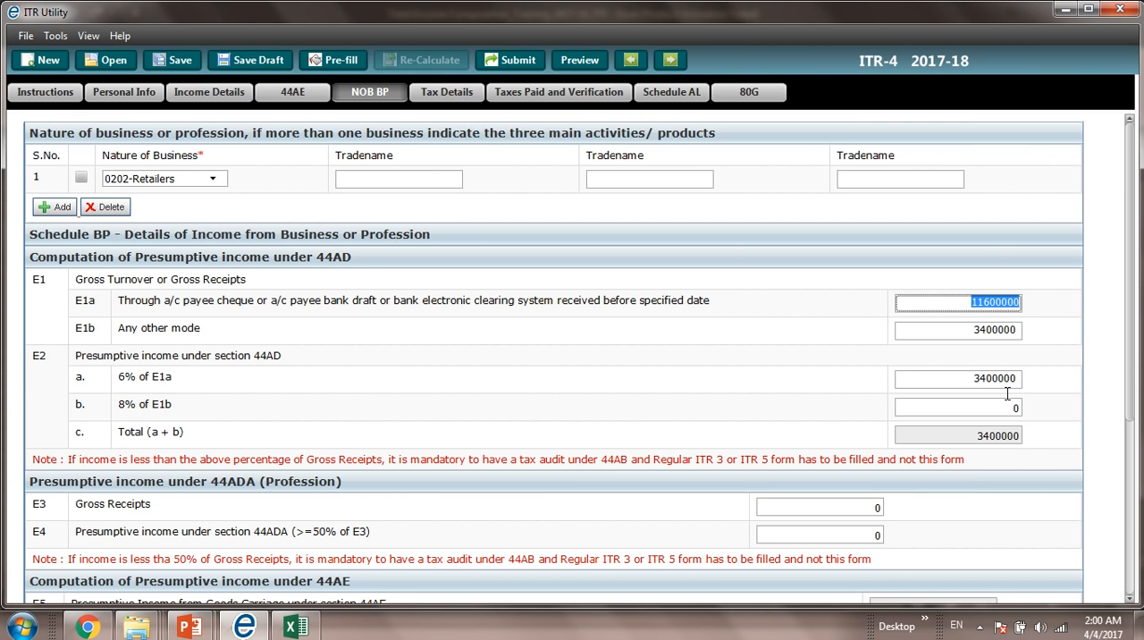
Step: Replace the 6% of E1a presumptive income with 696000, copied from the Excel workbook
{"action": "key", "text": "alt+Tab"}
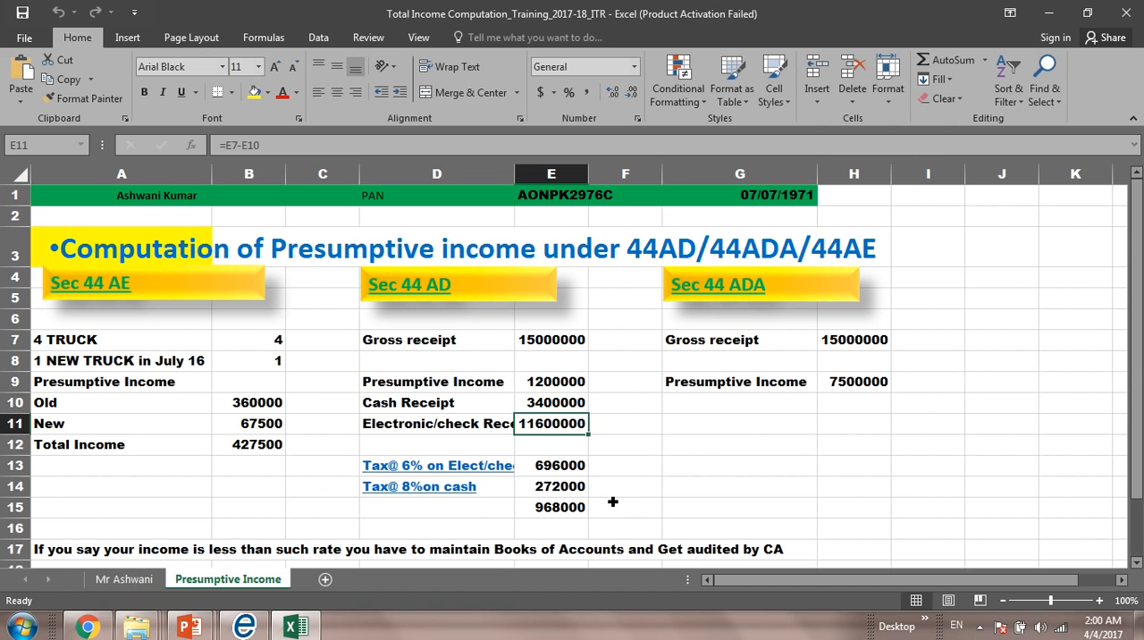
{"action": "key", "text": "Down"}
{"action": "key", "text": "Down"}
{"action": "key", "text": "ctrl+c"}
{"action": "key", "text": "alt+Tab"}
{"action": "left_click", "coordinate": [977, 380]}
{"action": "key", "text": "ctrl+a"}
{"action": "key", "text": "BackSpace"}
{"action": "key", "text": "ctrl+v"}
{"action": "key", "text": "Tab"}
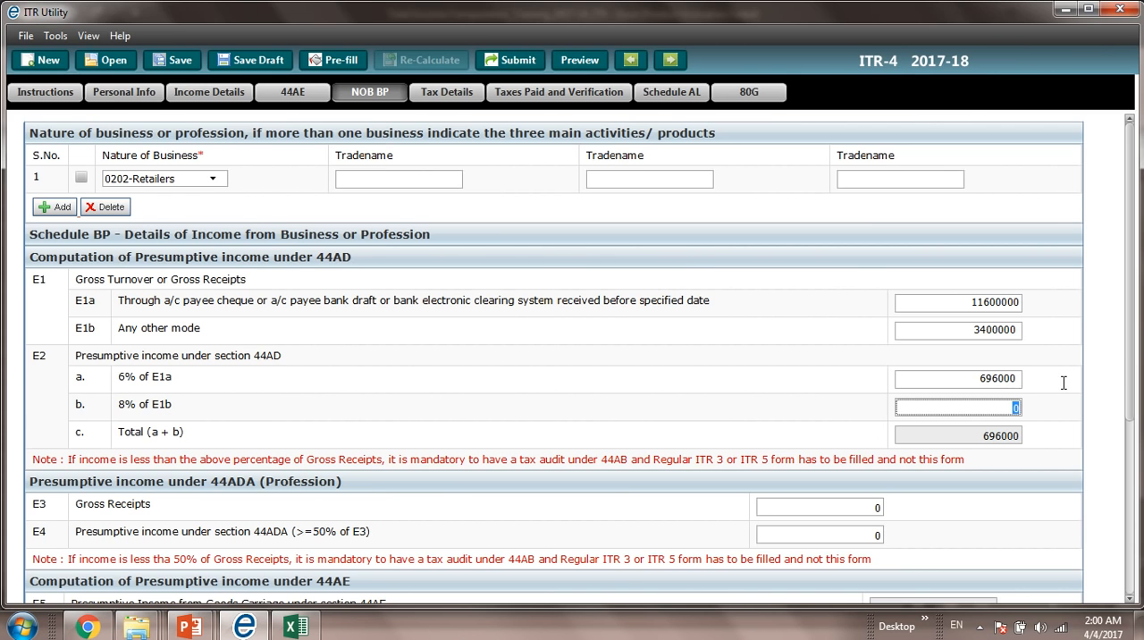
Step: Copy the 8% on cash amount of 272000 from the Excel workbook into the 8% of E1b field
{"action": "key", "text": "alt+Tab"}
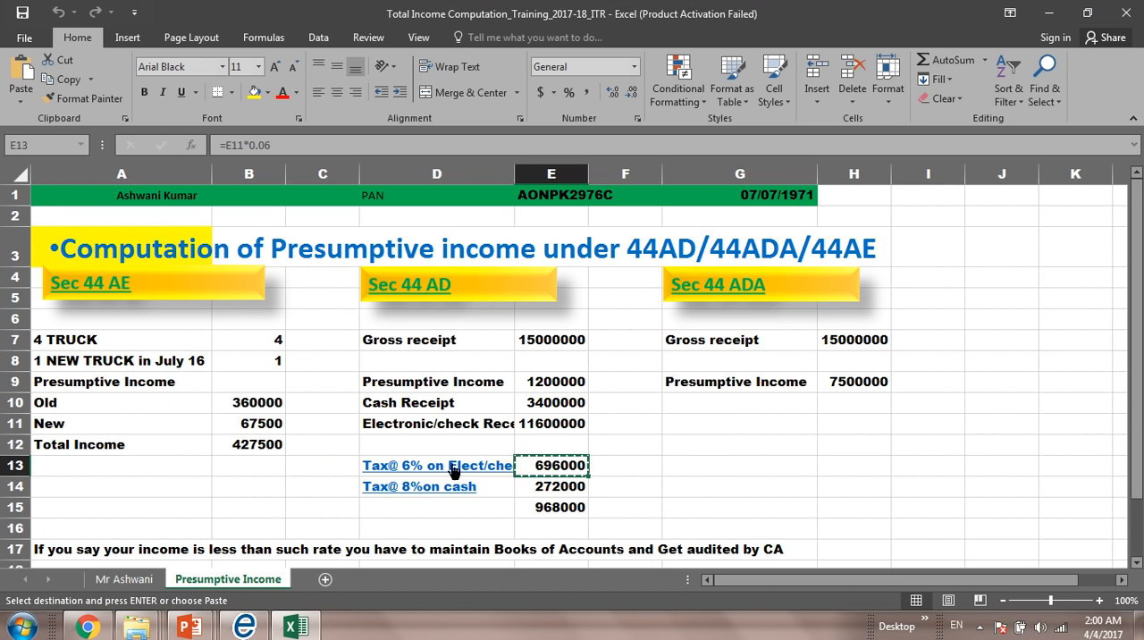
{"action": "left_click", "coordinate": [542, 490]}
{"action": "key", "text": "ctrl+c"}
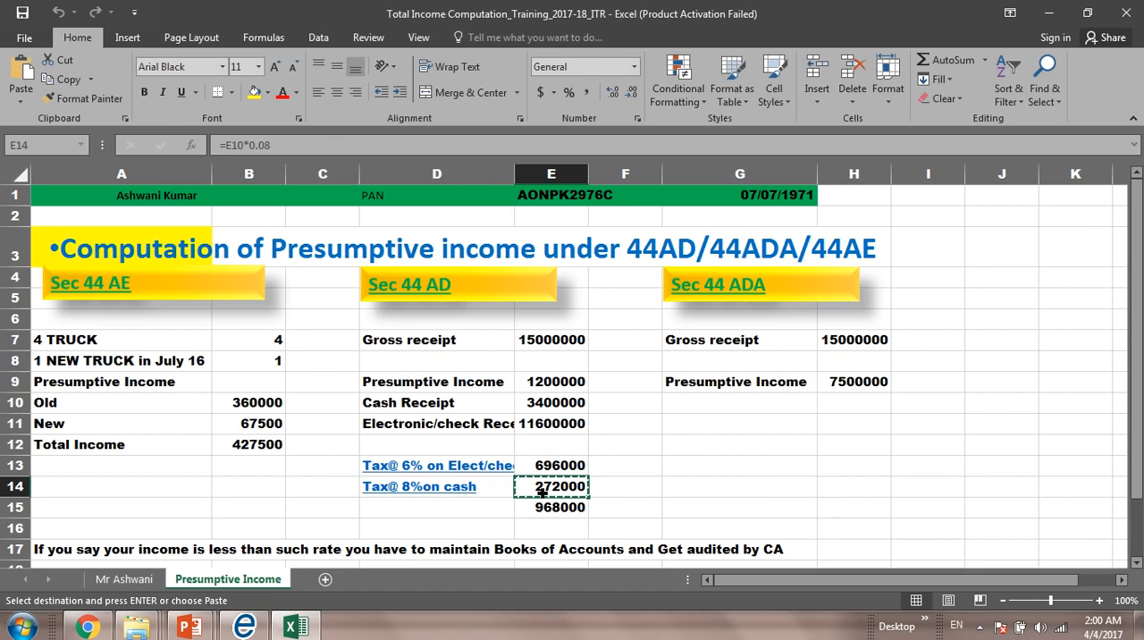
{"action": "key", "text": "alt+Tab"}
{"action": "key", "text": "BackSpace"}
{"action": "key", "text": "ctrl+v"}
{"action": "key", "text": "Tab"}
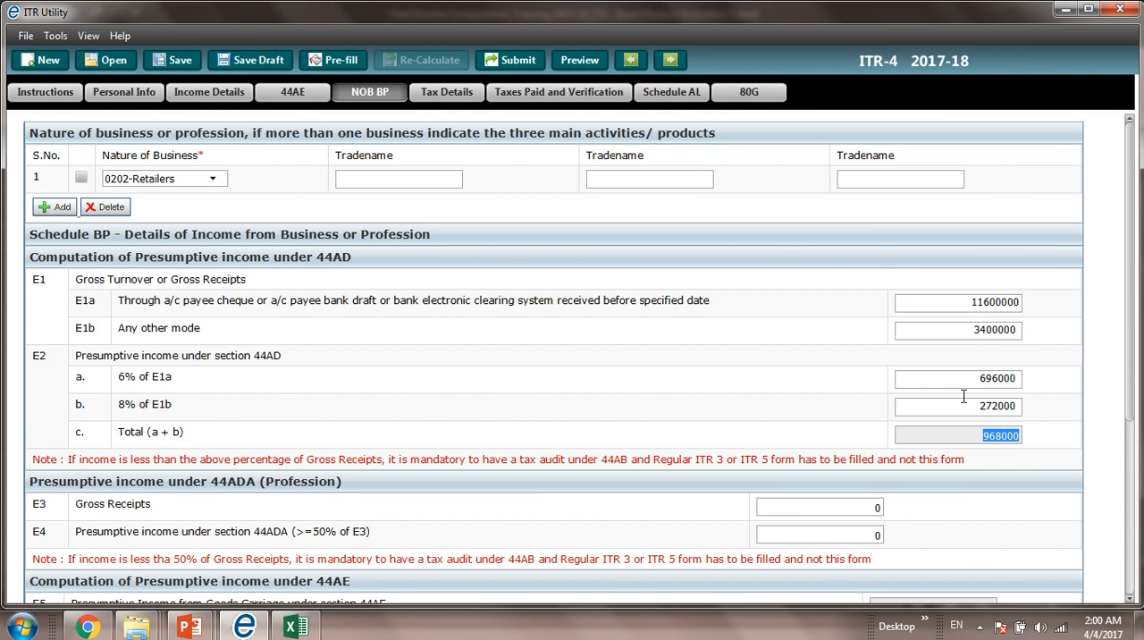
Step: Compare the 44AD presumptive income total with the Excel workbook, and review the 44ADA and 44AE sections of Schedule BP
{"action": "key", "text": "alt+Tab"}
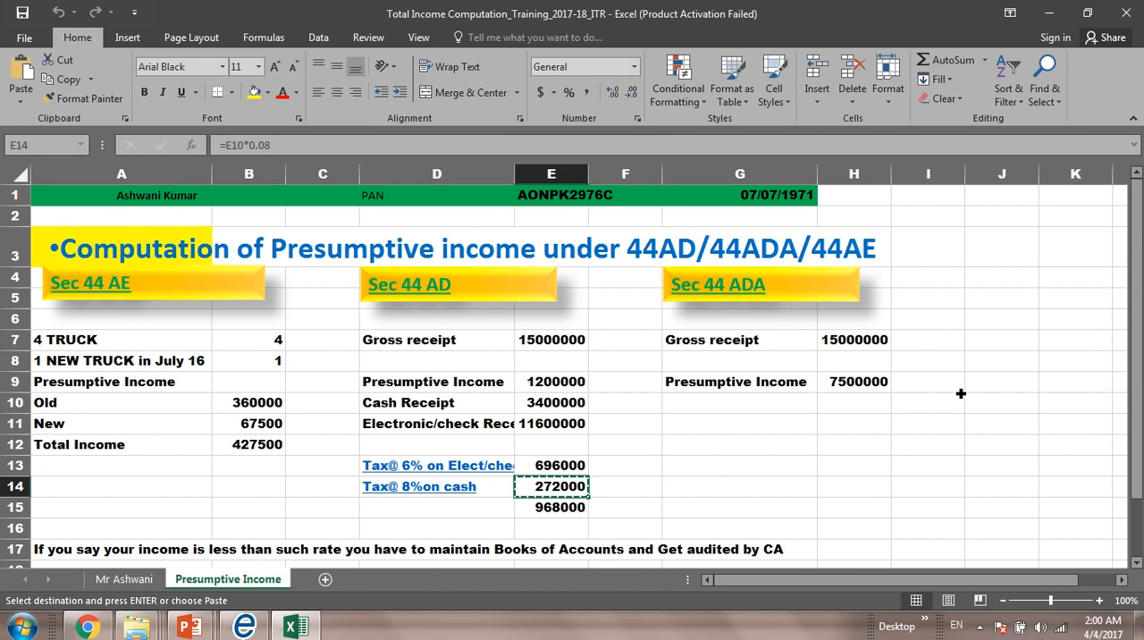
{"action": "key", "text": "alt+Tab"}
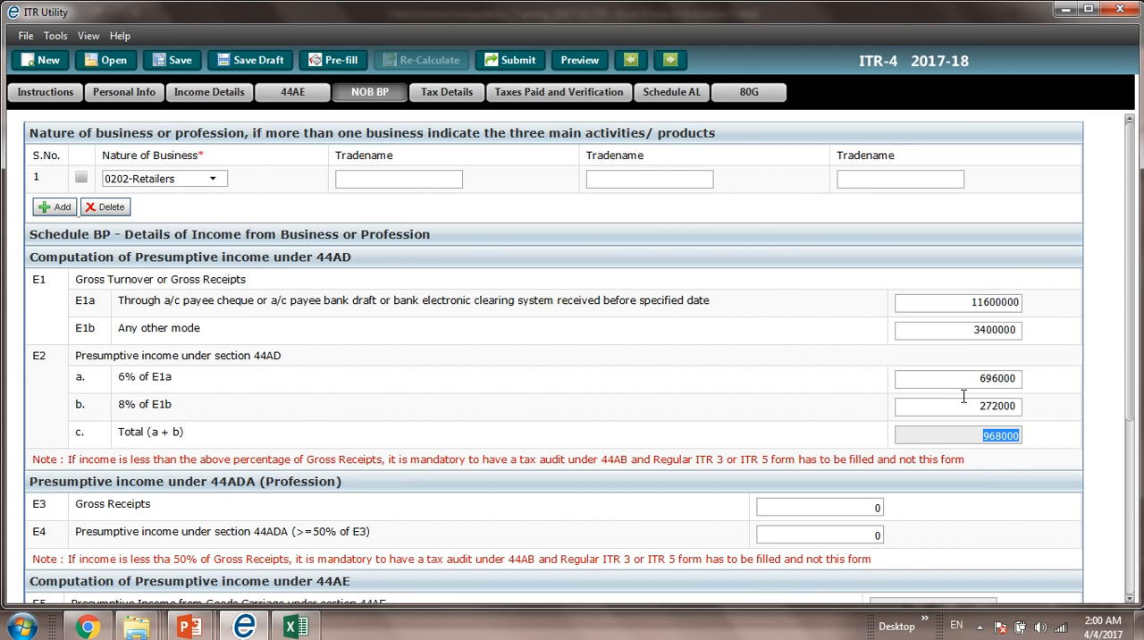
{"action": "key", "text": "alt+Tab"}
{"action": "key", "text": "alt+Tab"}
{"action": "key", "text": "Tab"}
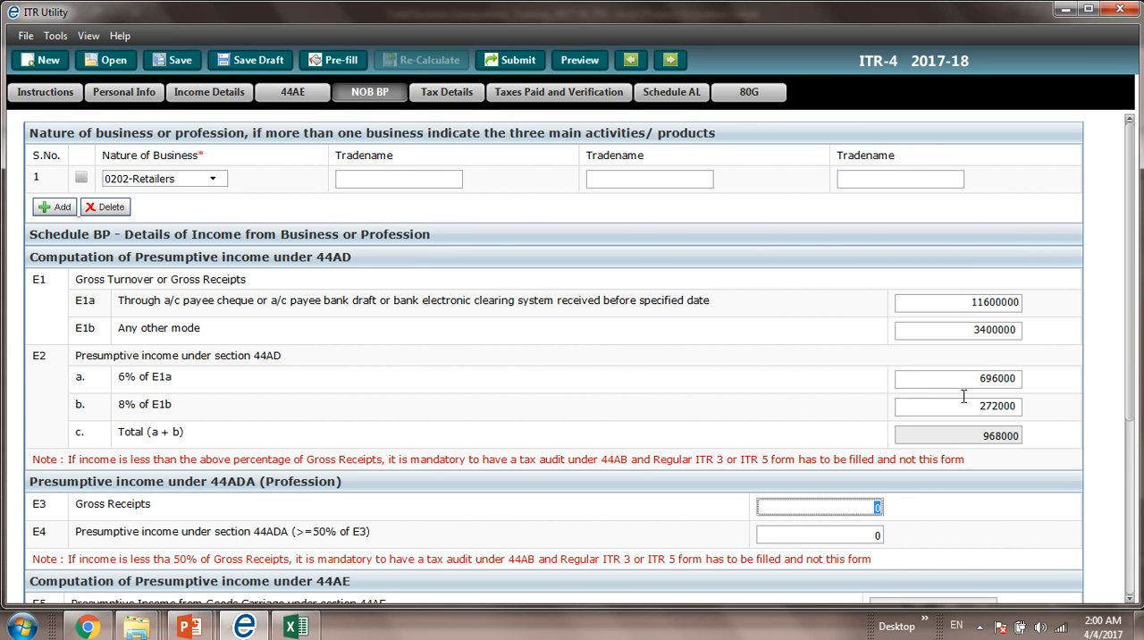
{"action": "left_click", "coordinate": [1130, 474]}
{"action": "mouse_move", "coordinate": [1130, 457]}
{"action": "left_mouse_down"}
{"action": "mouse_move", "coordinate": [1133, 374]}
{"action": "mouse_move", "coordinate": [1134, 471]}
{"action": "left_mouse_up"}
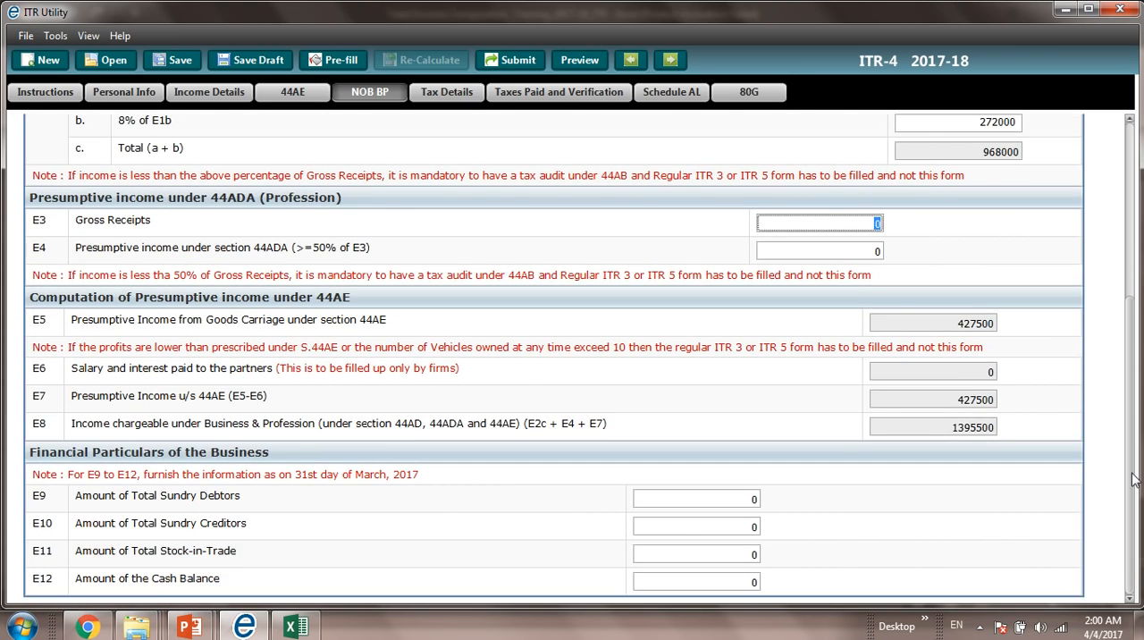
{"action": "left_click_drag", "start_coordinate": [1131, 471], "coordinate": [1132, 412]}
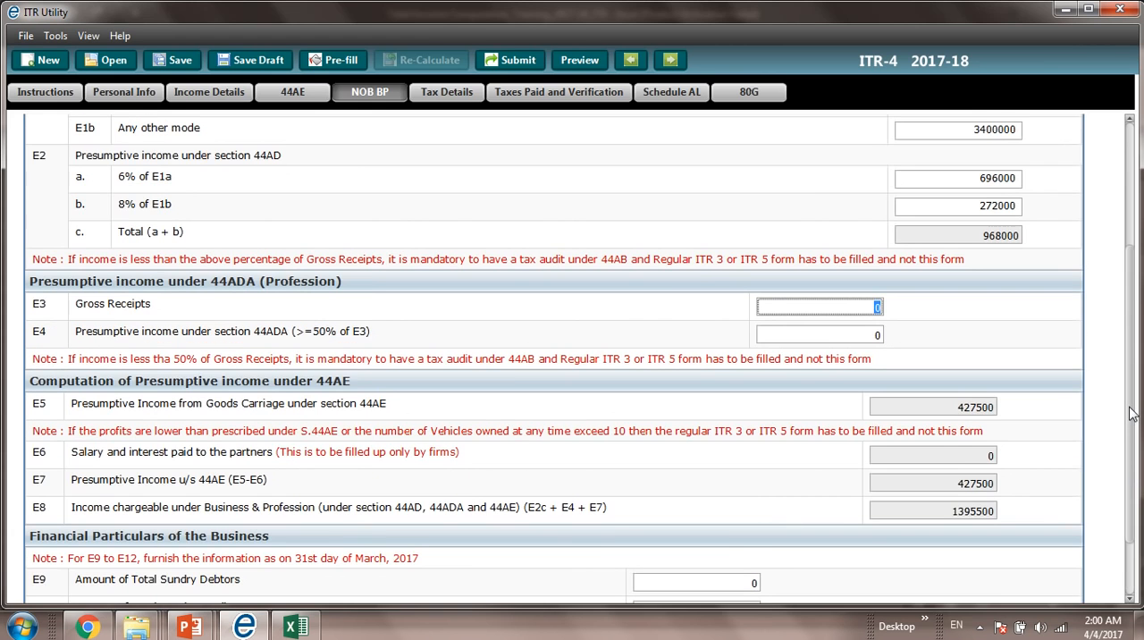
Step: Copy the Sec 44 ADA gross receipt from the Excel workbook into E3, trimming the entry to 1500000
{"action": "key", "text": "alt+Tab"}
{"action": "key", "text": "Escape"}
{"action": "key", "text": "Right"}
{"action": "key", "text": "Right"}
{"action": "key", "text": "Right"}
{"action": "key", "text": "Up"}
{"action": "key", "text": "Up"}
{"action": "key", "text": "Up"}
{"action": "key", "text": "Up"}
{"action": "key", "text": "Up"}
{"action": "key", "text": "Up"}
{"action": "key", "text": "Up"}
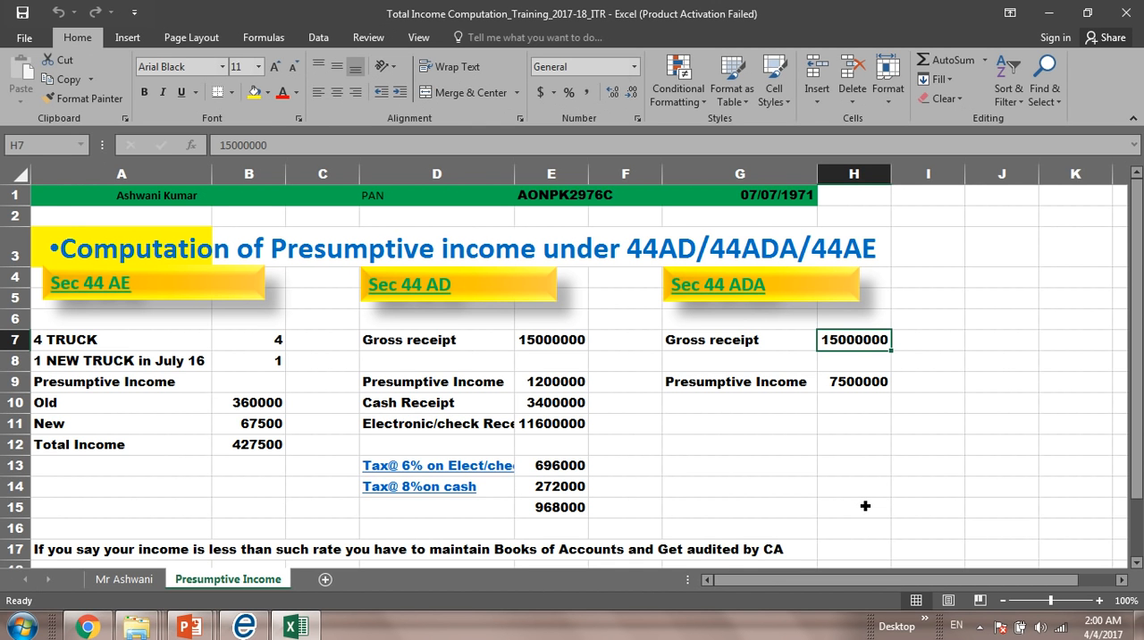
{"action": "key", "text": "ctrl+c"}
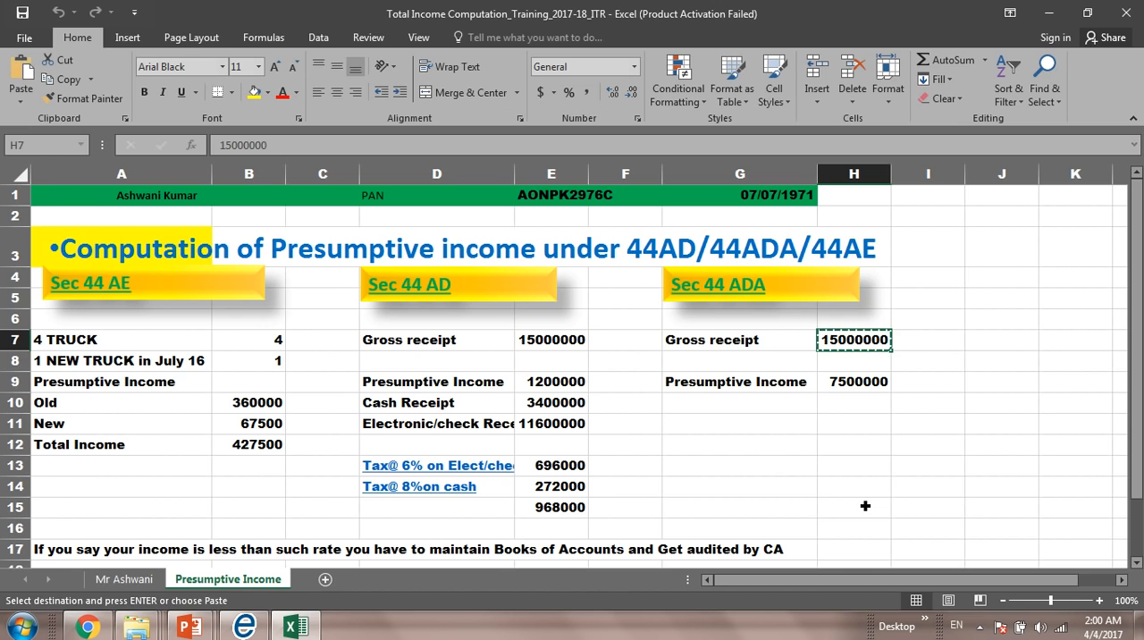
{"action": "key", "text": "alt+Tab"}
{"action": "key", "text": "ctrl+v"}
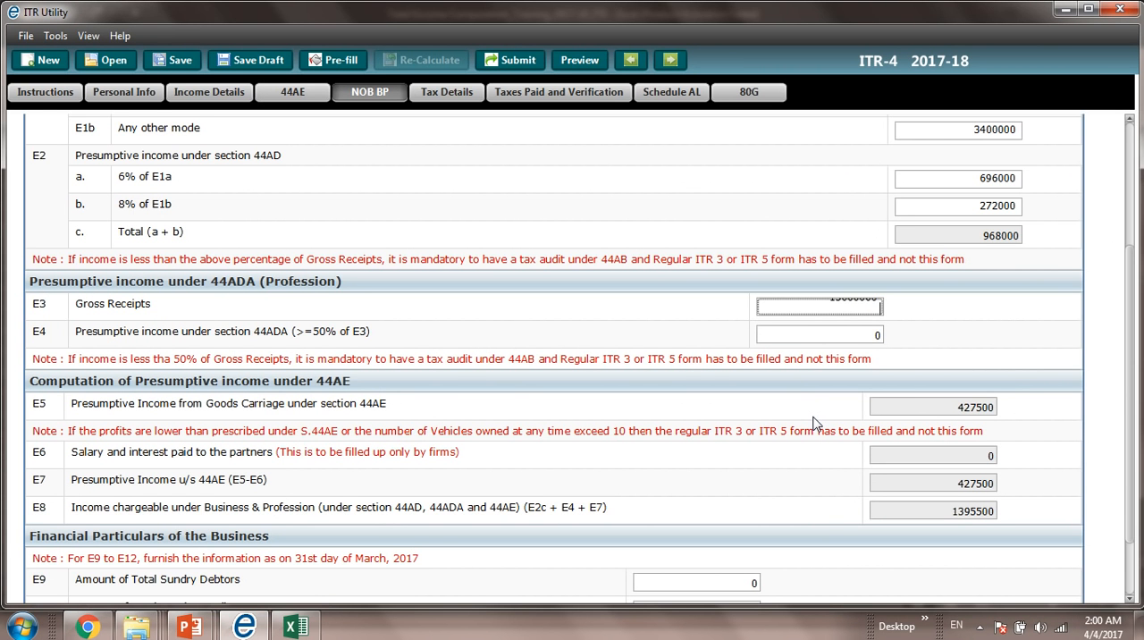
{"action": "key", "text": "BackSpace"}
{"action": "key", "text": "Tab"}
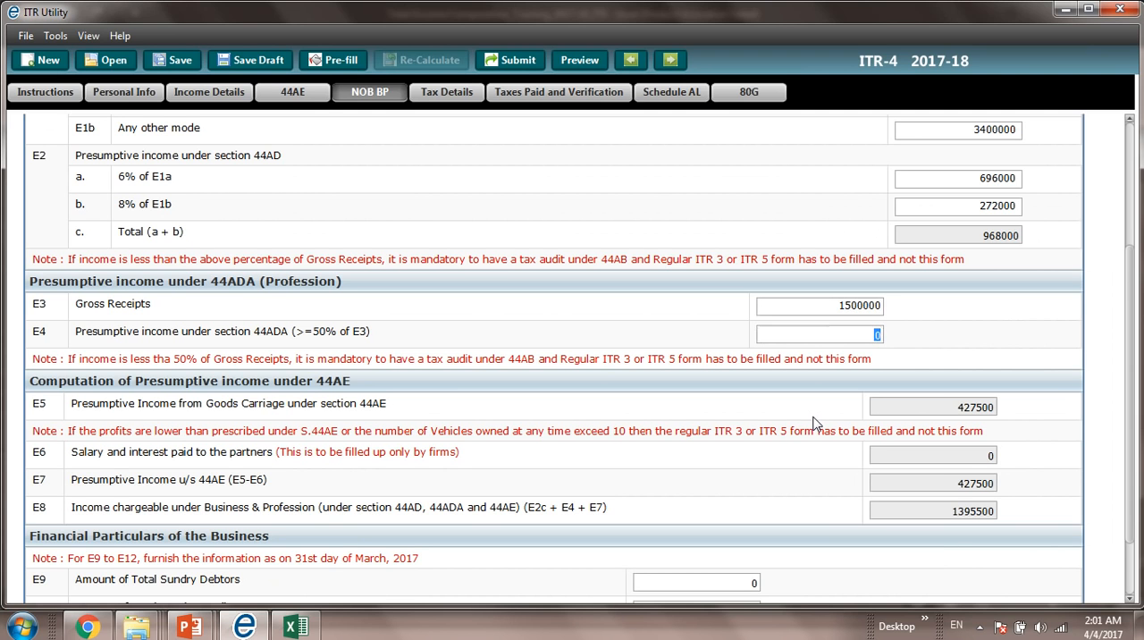
Step: Copy the Sec 44 ADA presumptive income of 7500000 from the Excel workbook into E4
{"action": "key", "text": "alt+Tab"}
{"action": "key", "text": "Down"}
{"action": "key", "text": "Down"}
{"action": "key", "text": "ctrl+c"}
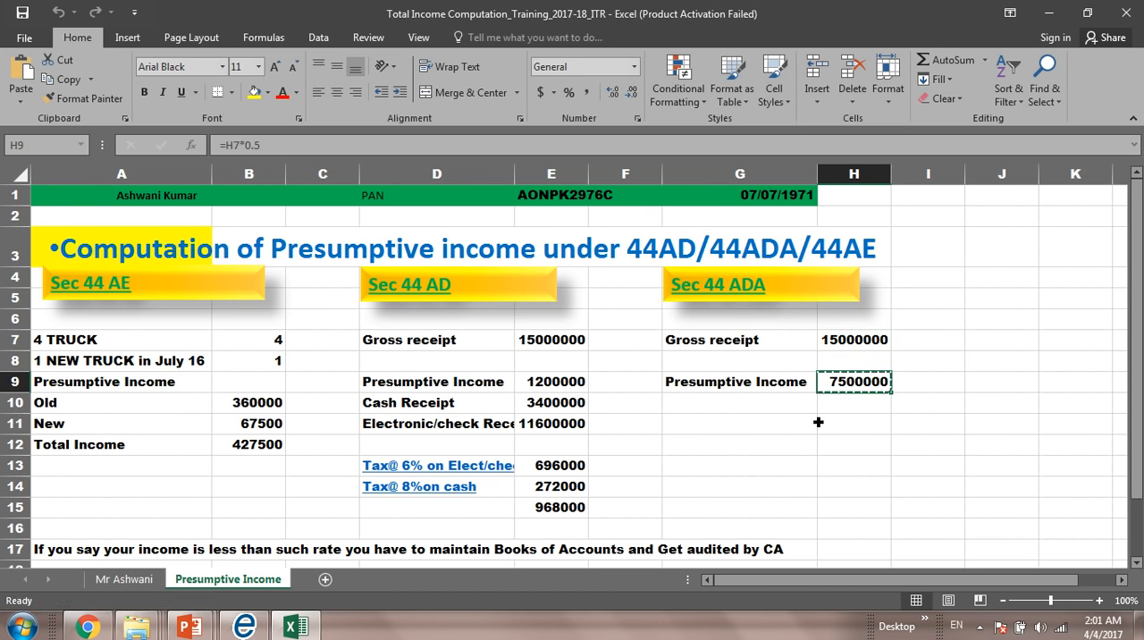
{"action": "key", "text": "alt+Tab"}
{"action": "key", "text": "BackSpace"}
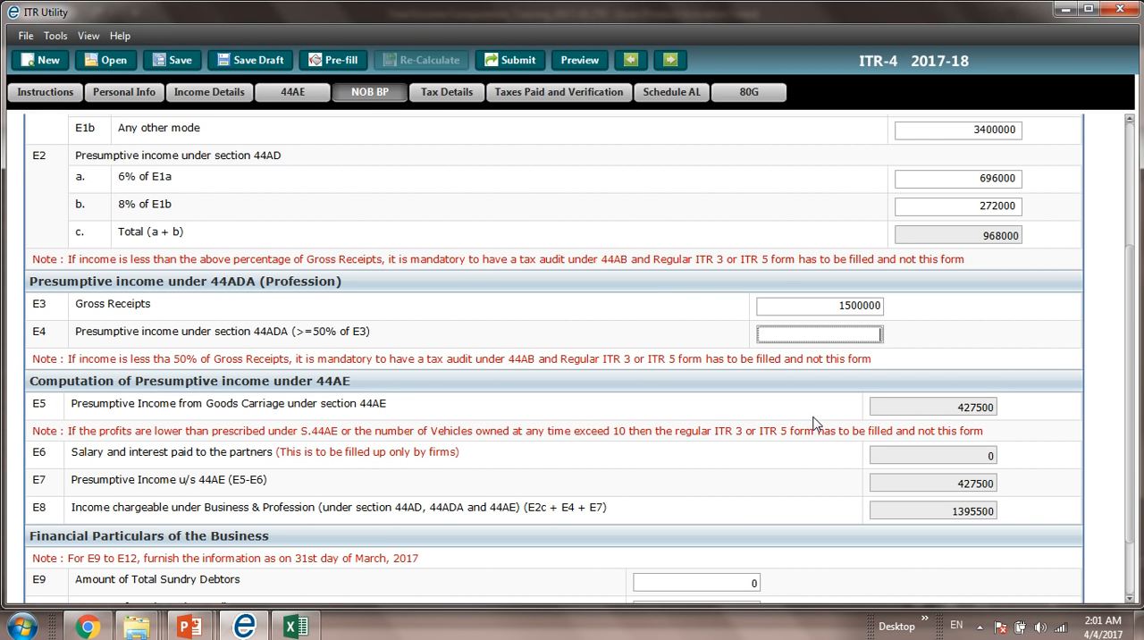
{"action": "key", "text": "ctrl+v"}
{"action": "key", "text": "Tab"}
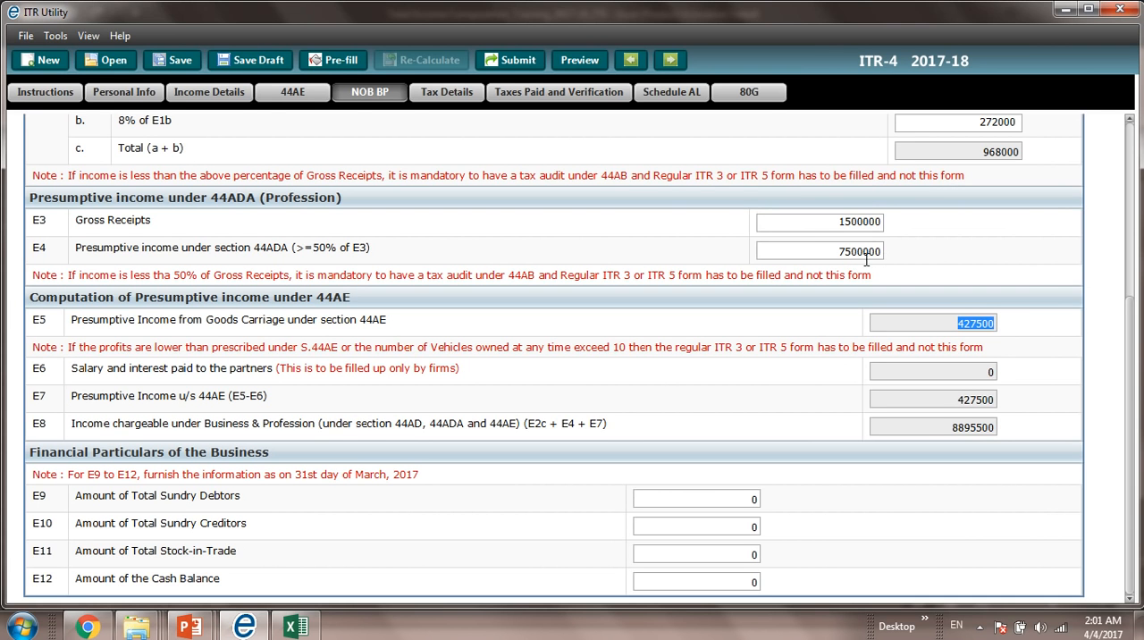
Step: Check the Sec 44 ADA figures in the Excel workbook and set the 44ADA presumptive income in E4 to 7600000
{"action": "key", "text": "alt+Tab"}
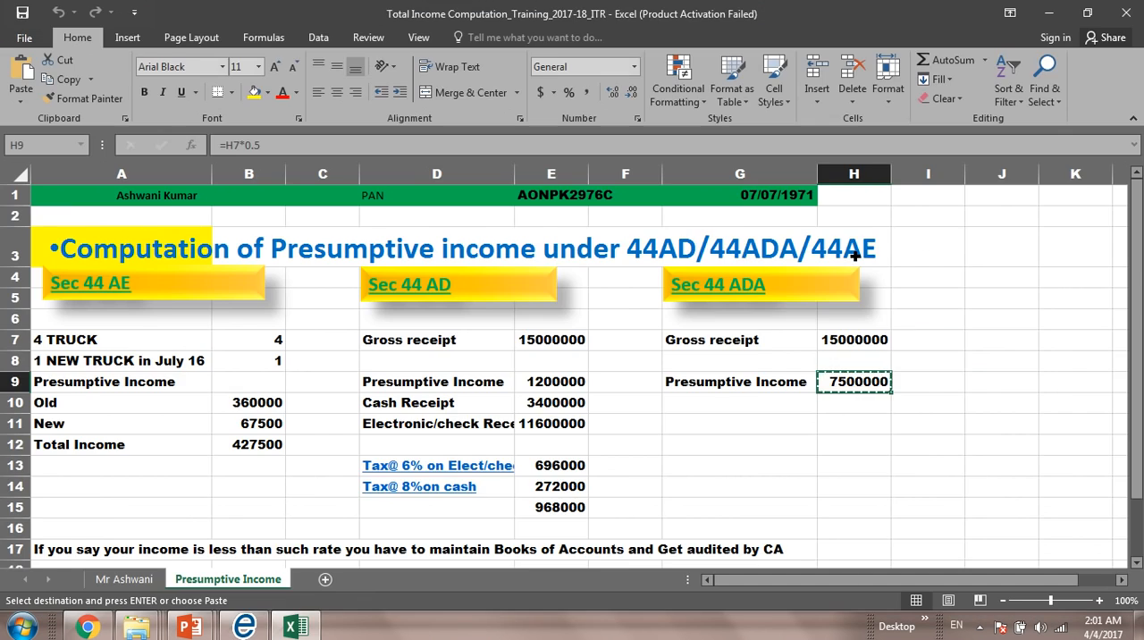
{"action": "key", "text": "alt+Tab"}
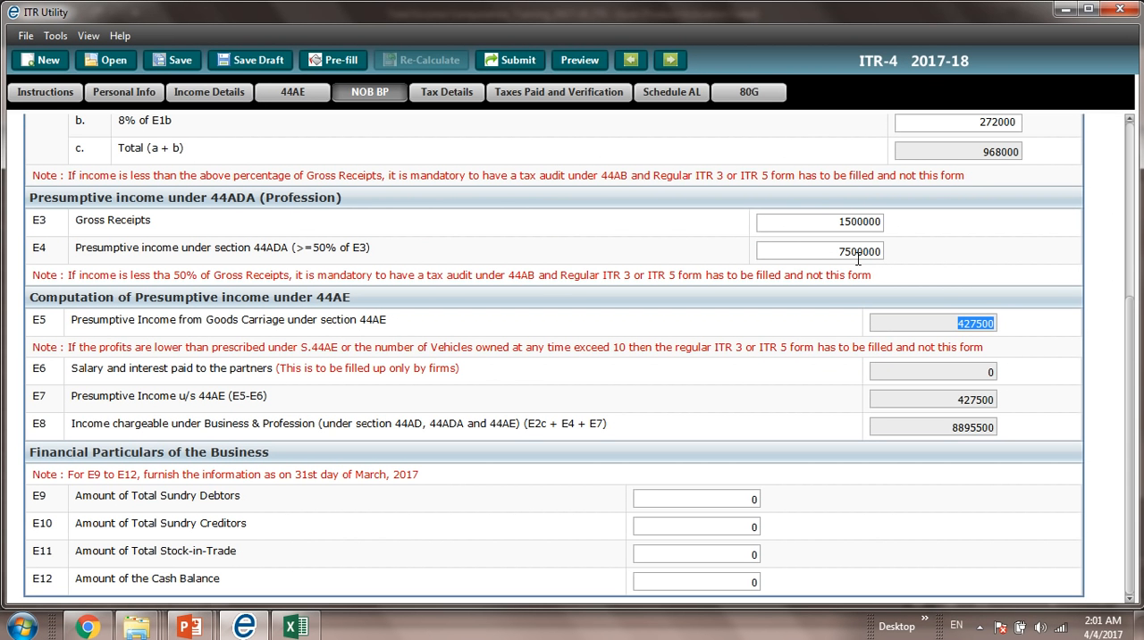
{"action": "left_click", "coordinate": [858, 257]}
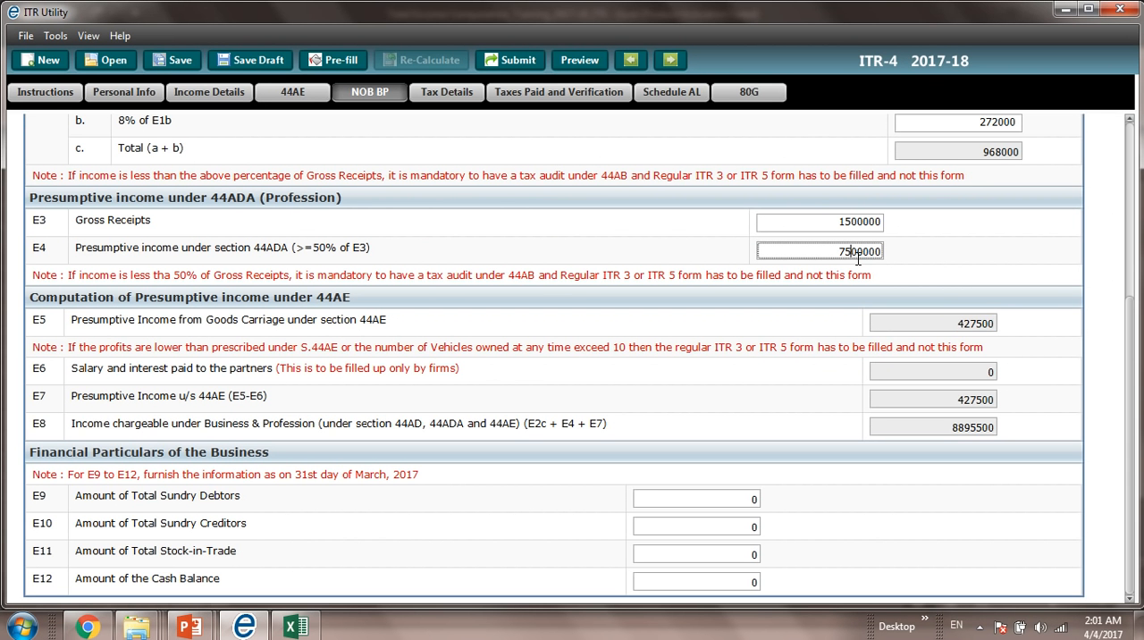
{"action": "key", "text": "BackSpace"}
{"action": "type", "text": "6"}
{"action": "key", "text": "Tab"}
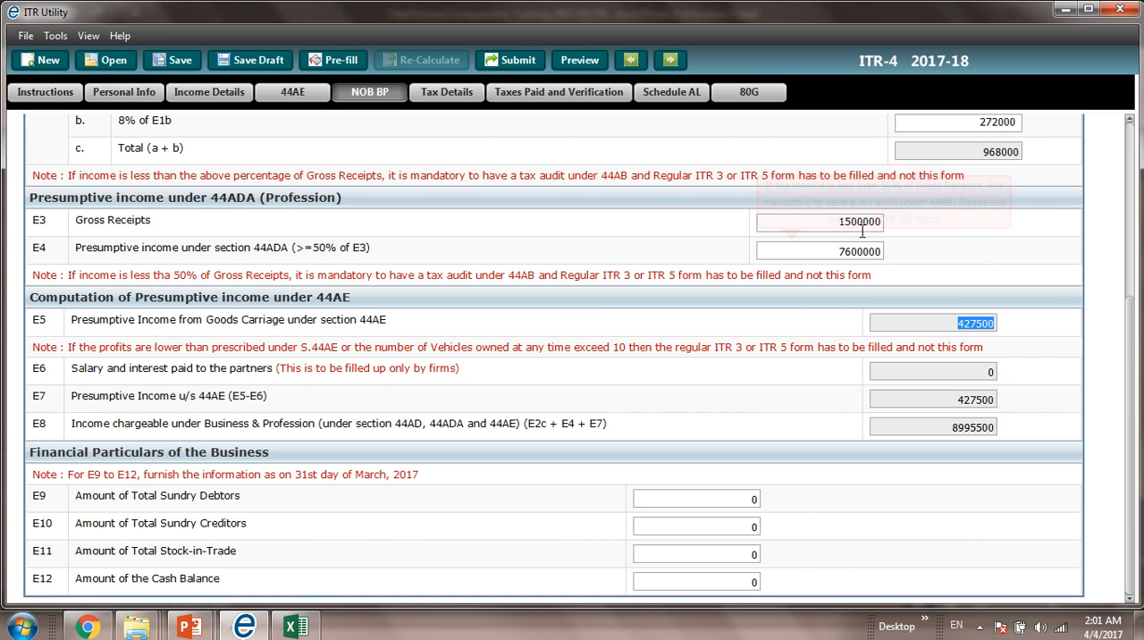
Step: Set the 44ADA gross receipts in E3 to 1000000
{"action": "left_click", "coordinate": [849, 228]}
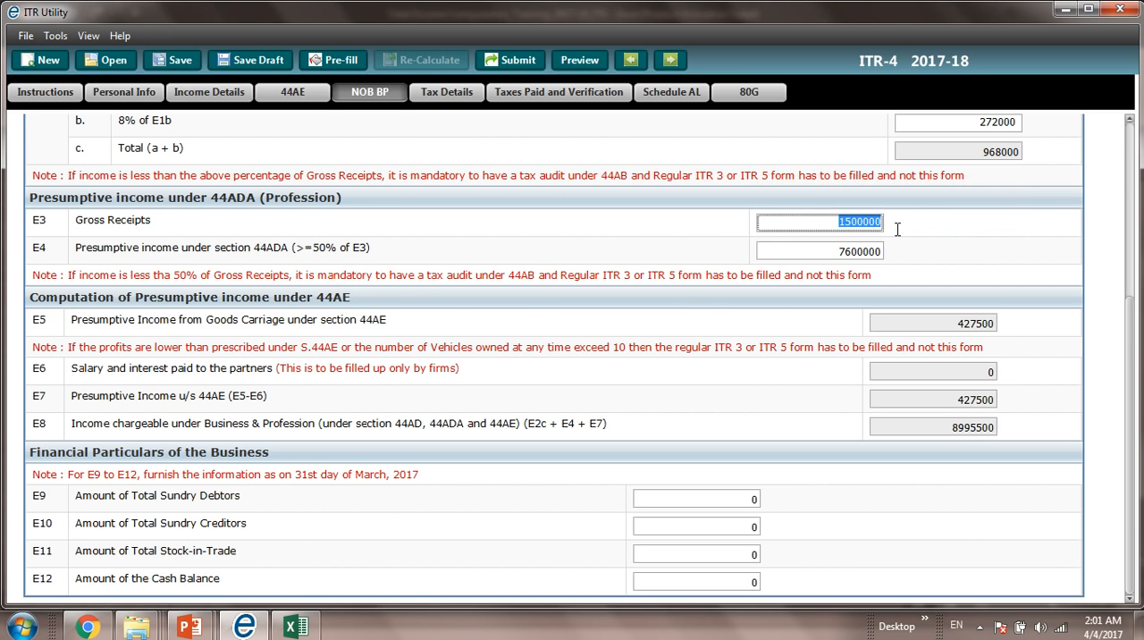
{"action": "key", "text": "BackSpace"}
{"action": "type", "text": "1000000"}
{"action": "key", "text": "Tab"}
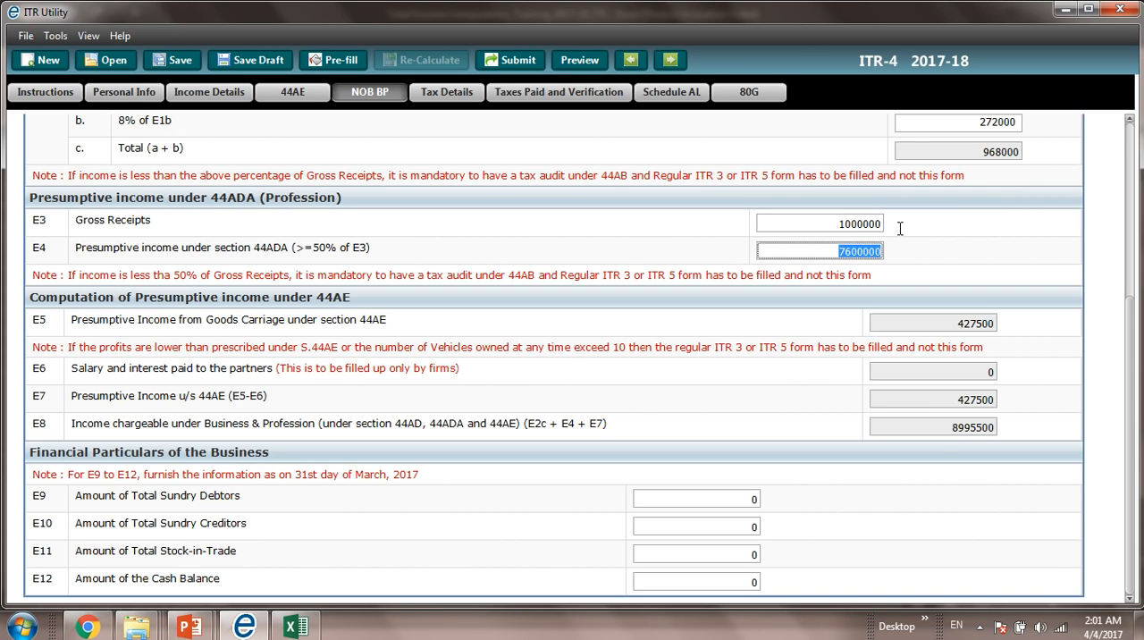
Step: Set the presumptive income under section 44ADA in E4 to 560000
{"action": "left_click", "coordinate": [859, 253]}
{"action": "key", "text": "BackSpace"}
{"action": "key", "text": "BackSpace"}
{"action": "type", "text": "56"}
{"action": "key", "text": "Delete"}
{"action": "key", "text": "Tab"}
{"action": "key", "text": "Tab"}
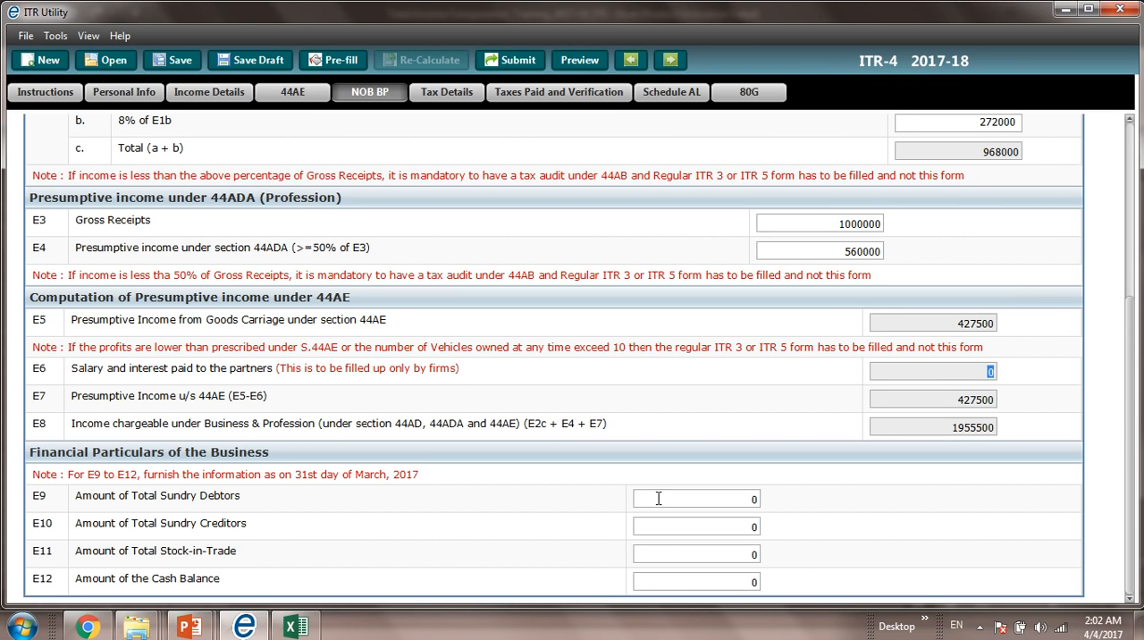
Step: Enter 18500 as the amount of the cash balance in E12 of the business's financial particulars
{"action": "left_click", "coordinate": [750, 586]}
{"action": "type", "text": "45000"}
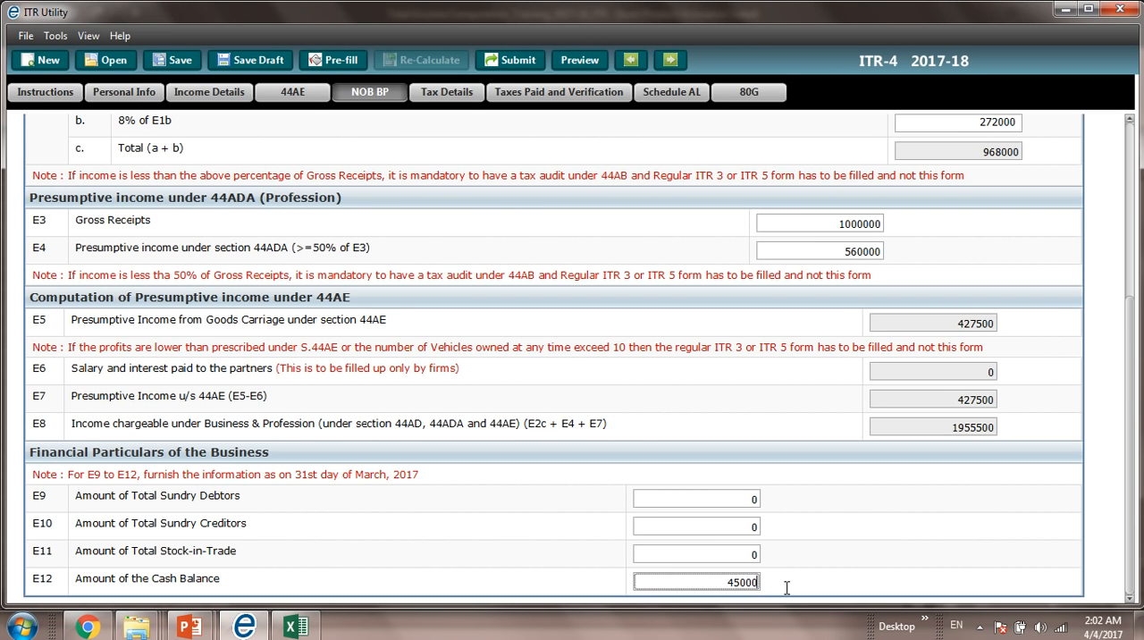
{"action": "key", "text": "BackSpace"}
{"action": "key", "text": "BackSpace"}
{"action": "key", "text": "BackSpace"}
{"action": "key", "text": "BackSpace"}
{"action": "key", "text": "BackSpace"}
{"action": "type", "text": "2"}
{"action": "key", "text": "BackSpace"}
{"action": "type", "text": "185"}
{"action": "key", "text": "BackSpace"}
{"action": "type", "text": "00"}
{"action": "key", "text": "BackSpace"}
{"action": "key", "text": "BackSpace"}
{"action": "type", "text": "500"}
{"action": "key", "text": "Tab"}
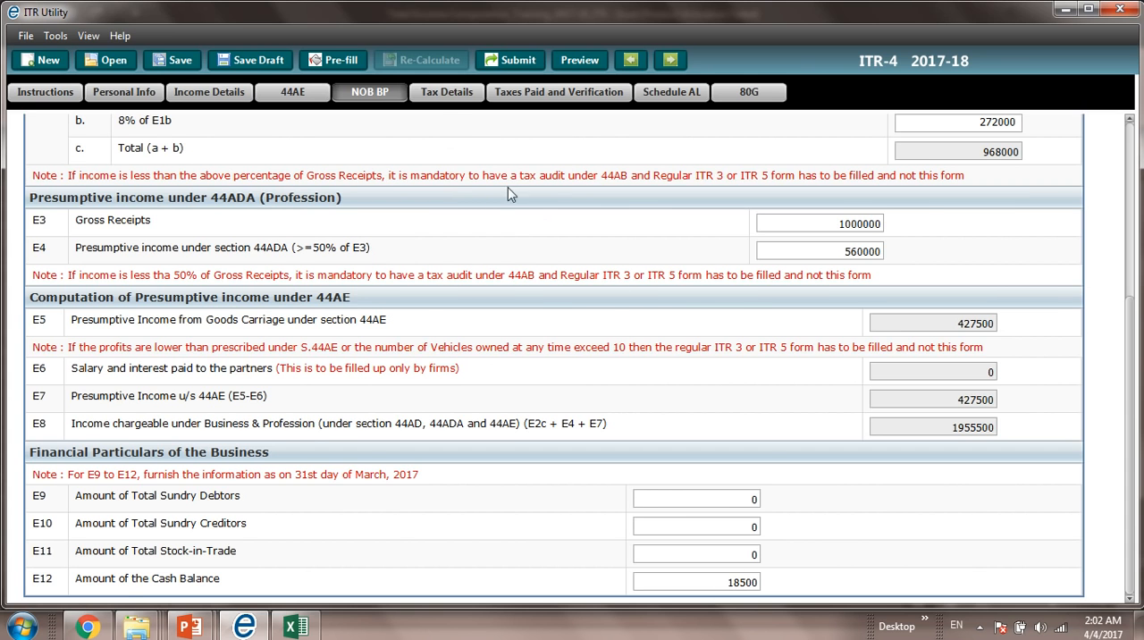
Step: Look over the tax detail schedules and examine the amount payable in the Taxes Paid section
{"action": "left_click", "coordinate": [452, 93]}
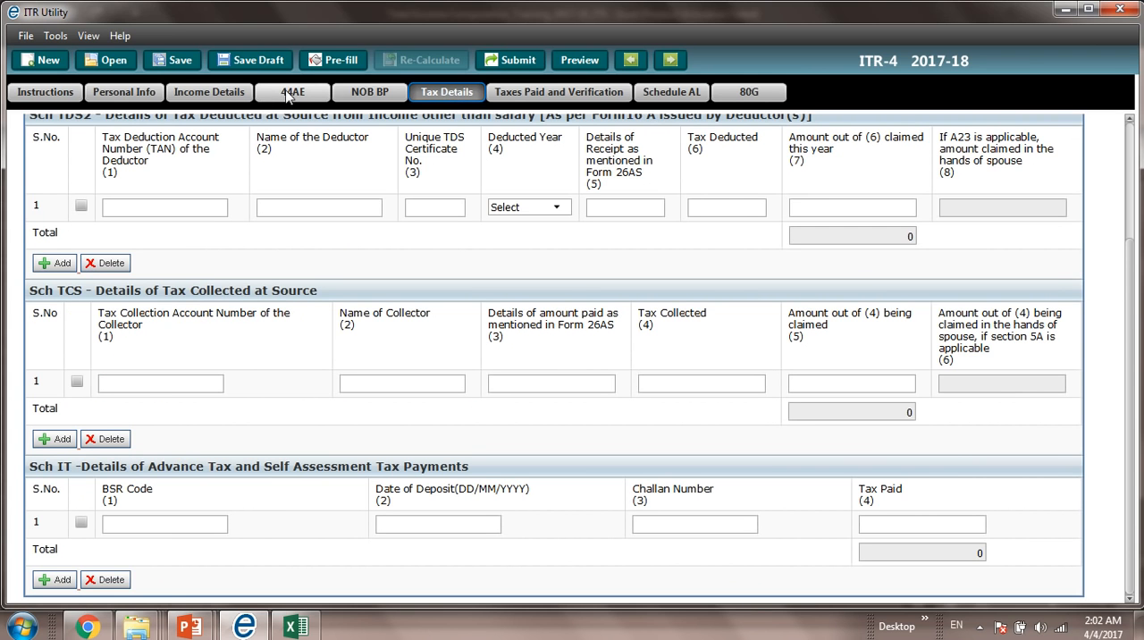
{"action": "left_click", "coordinate": [527, 98]}
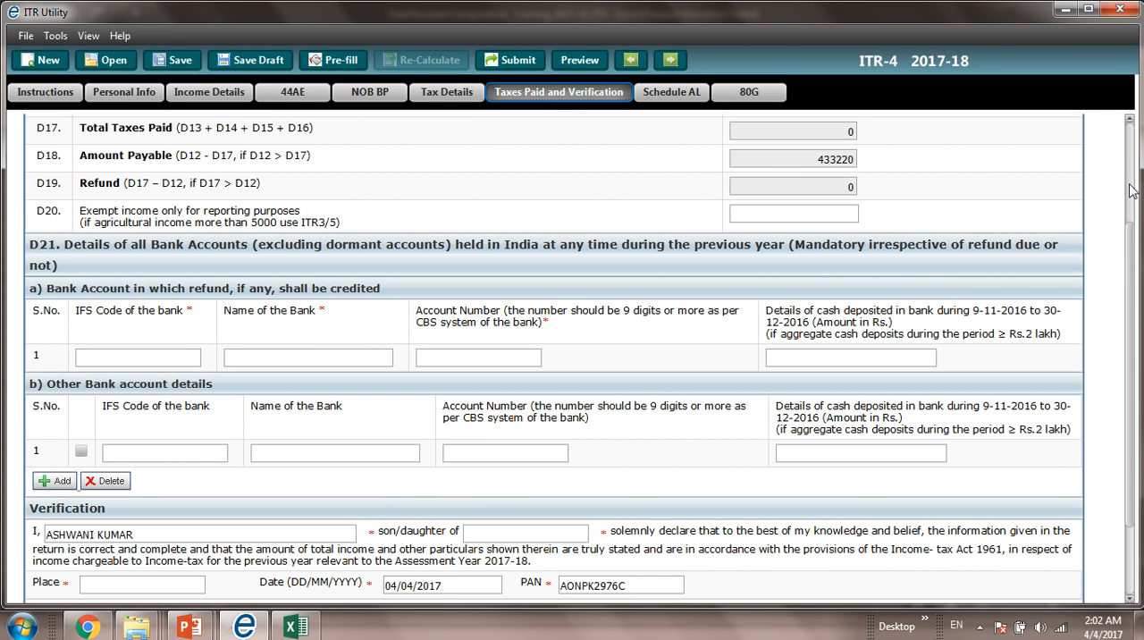
{"action": "scroll", "coordinate": [1128, 190], "scroll_direction": "up", "scroll_amount": 3}
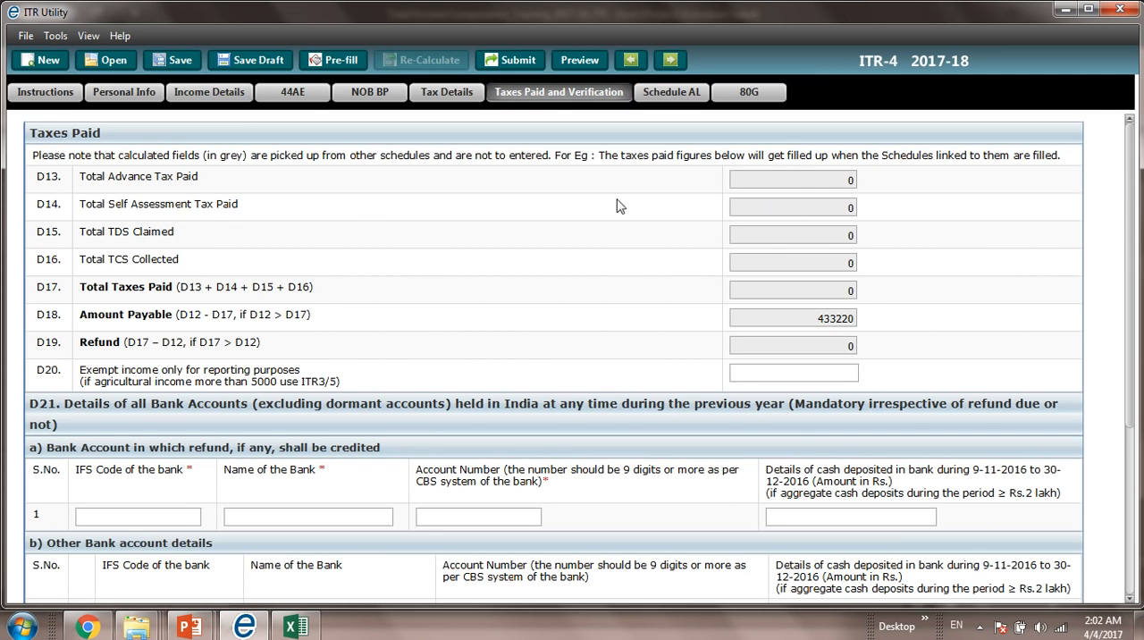
Step: In Part B, set the type of house property to Self Occupied and income from other sources to 22000
{"action": "left_click", "coordinate": [229, 95]}
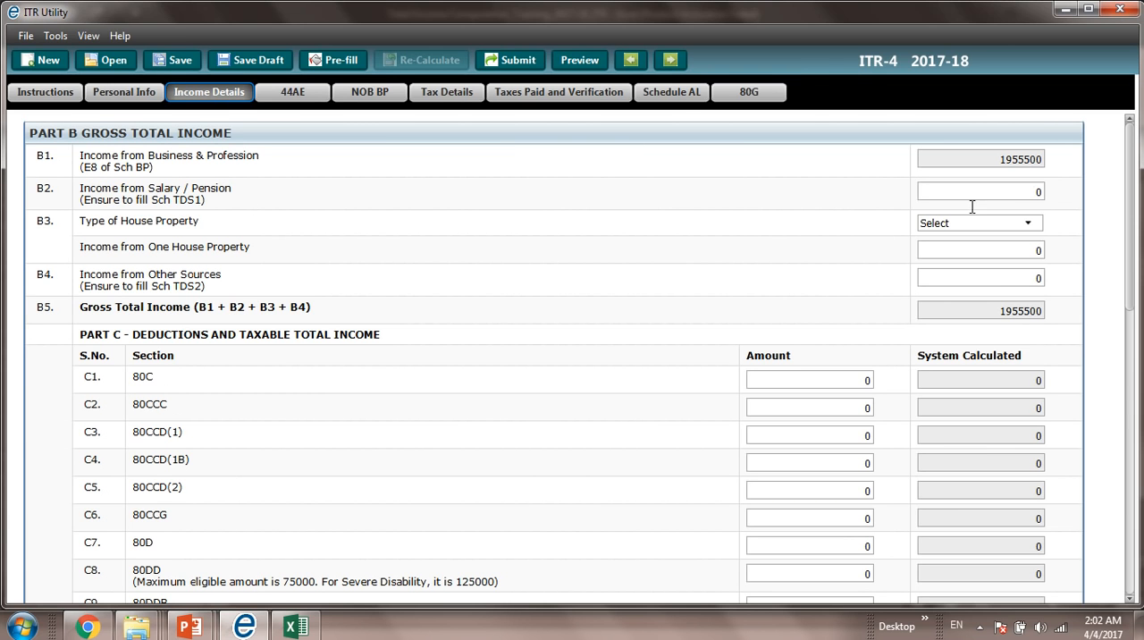
{"action": "left_click", "coordinate": [1013, 231]}
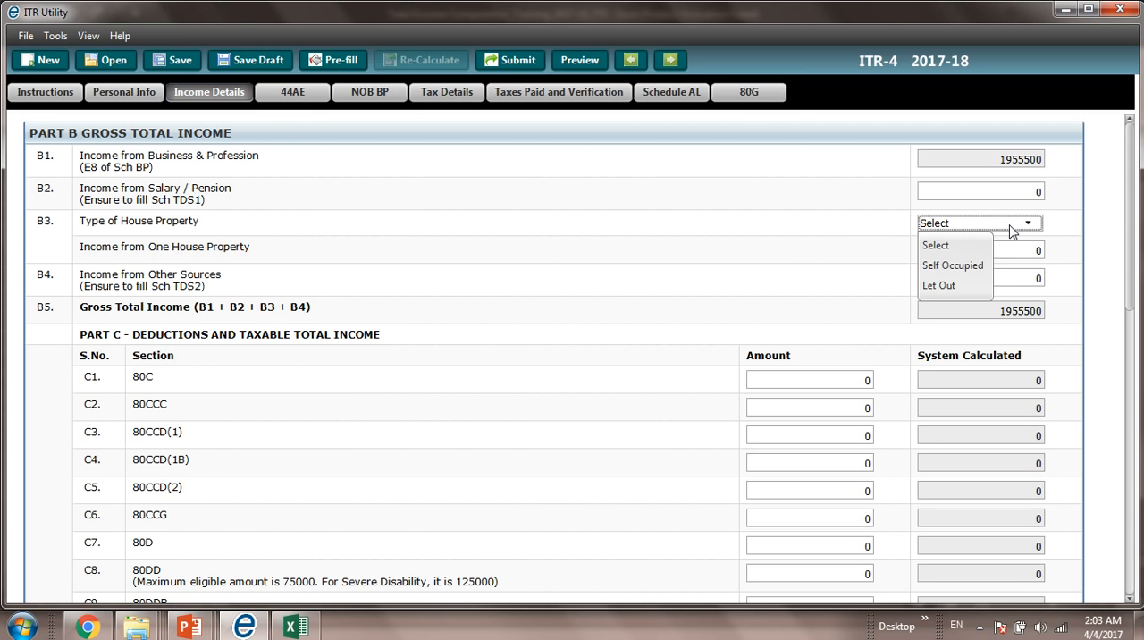
{"action": "left_click", "coordinate": [977, 270]}
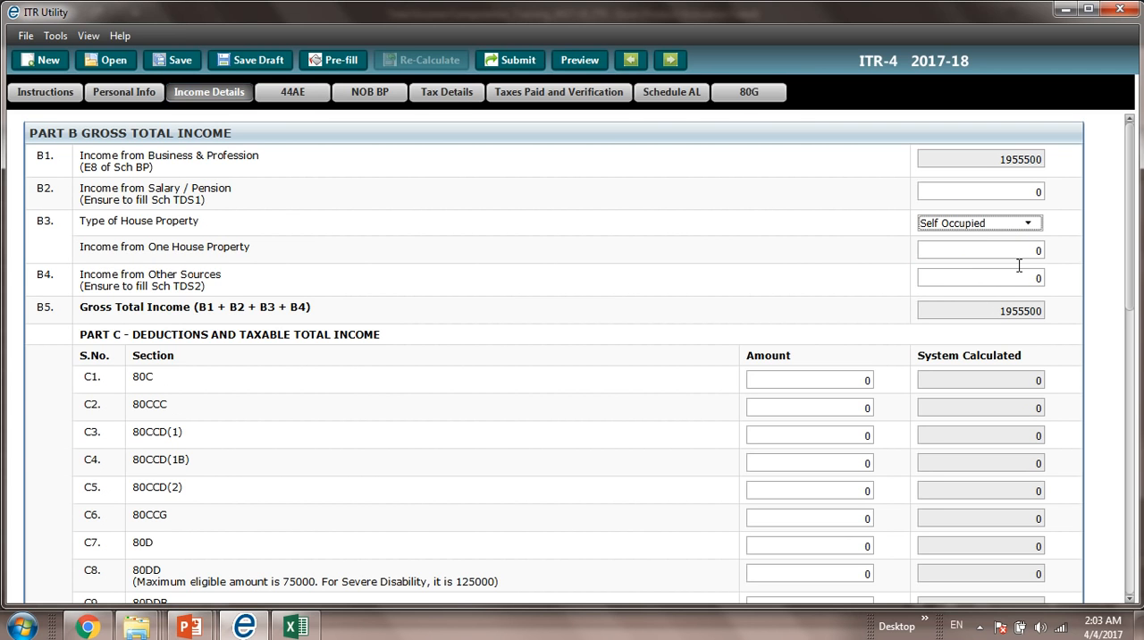
{"action": "left_click", "coordinate": [1019, 282]}
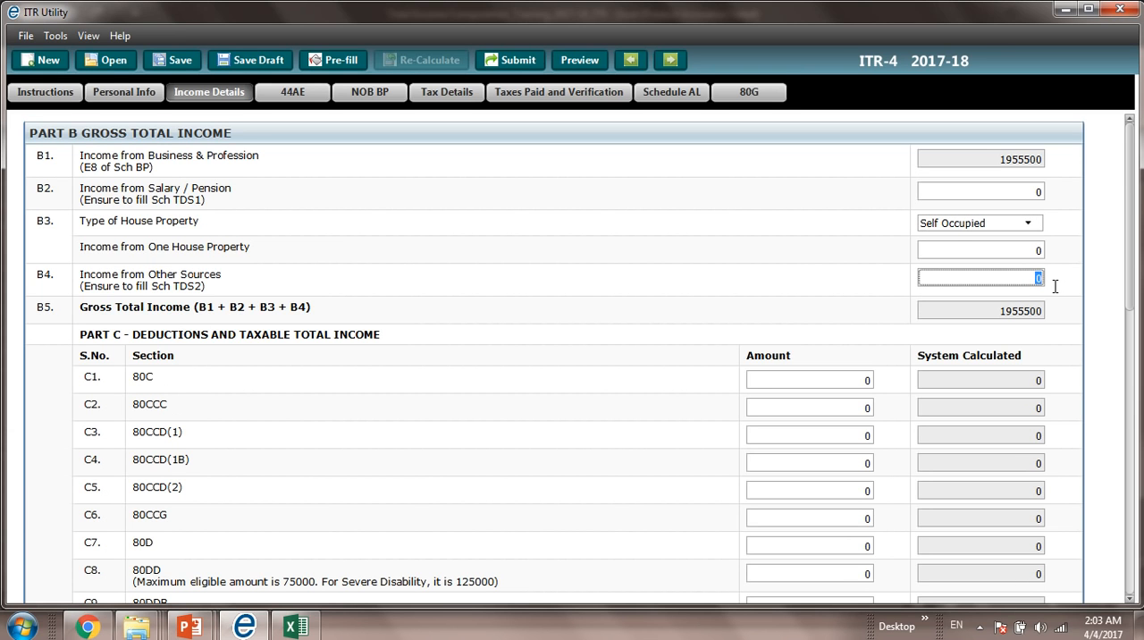
{"action": "type", "text": "22"}
{"action": "type", "text": "000"}
{"action": "key", "text": "Caps_Lock"}
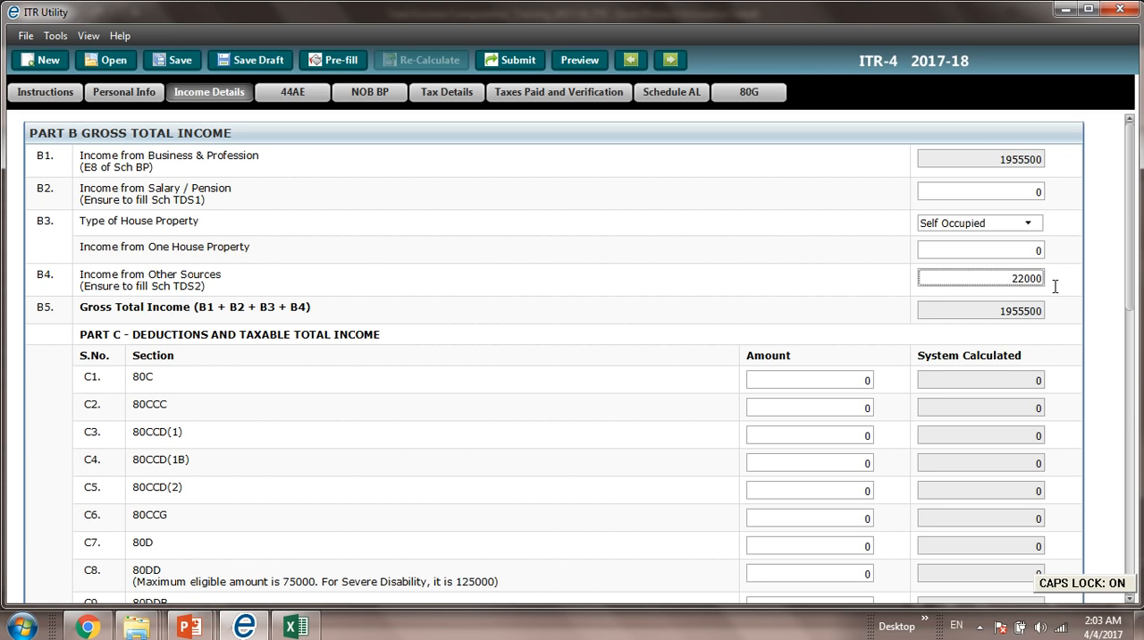
{"action": "key", "text": "Tab"}
Step: Claim deductions of 60000 under section 80C and 12000 under section 80D in Part C
{"action": "left_click", "coordinate": [871, 383]}
{"action": "double_click", "coordinate": [872, 391]}
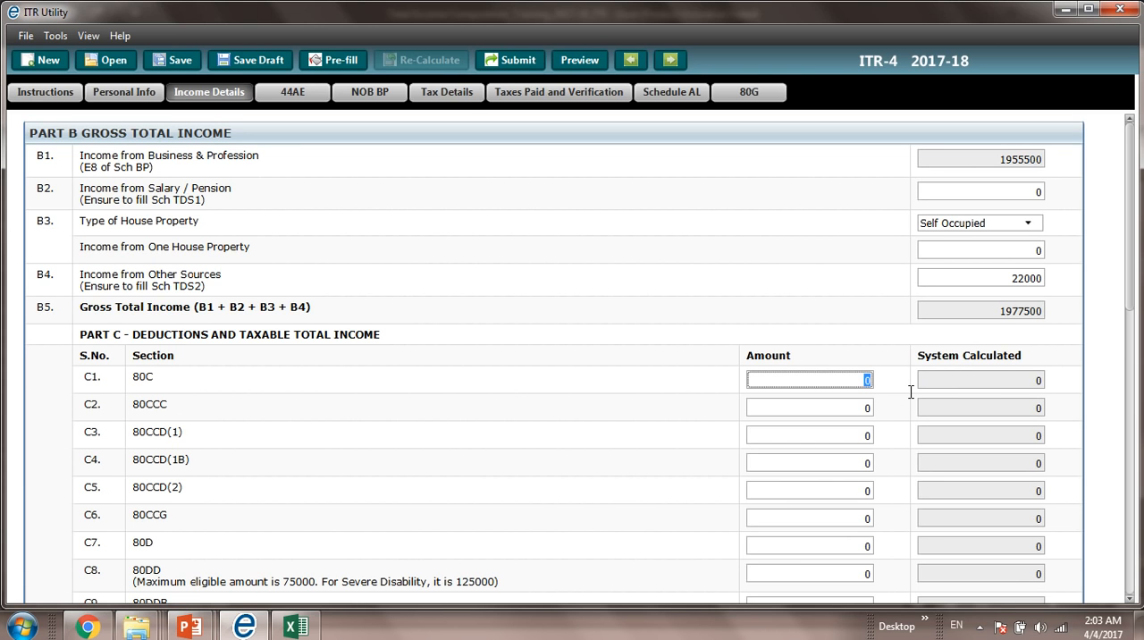
{"action": "type", "text": "60000"}
{"action": "key", "text": "Tab"}
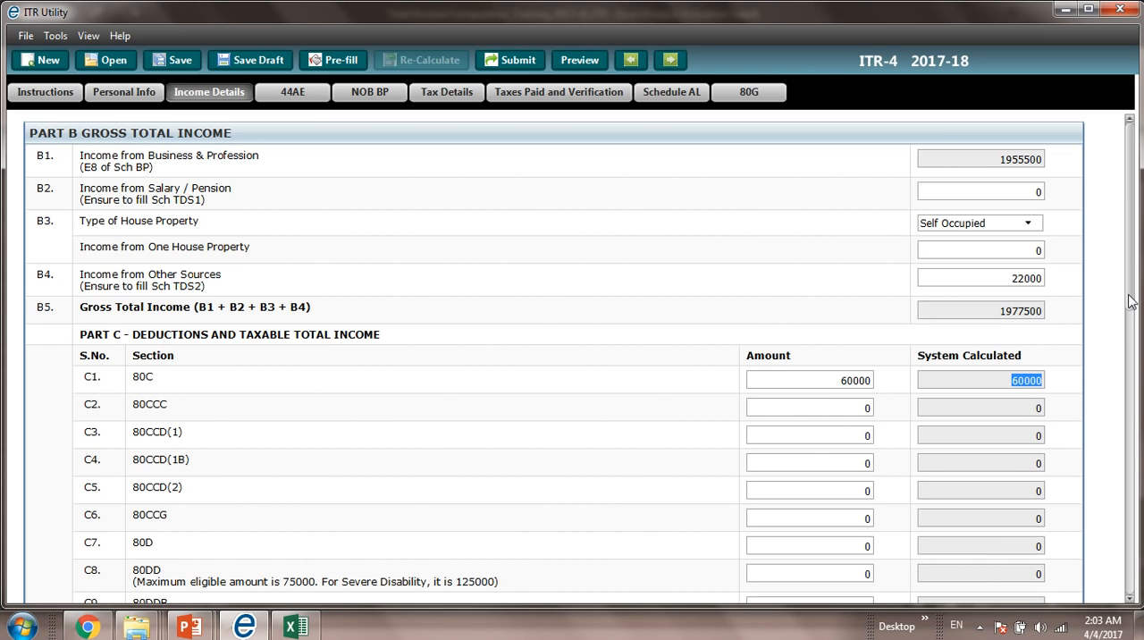
{"action": "left_click_drag", "start_coordinate": [1131, 301], "coordinate": [1131, 352]}
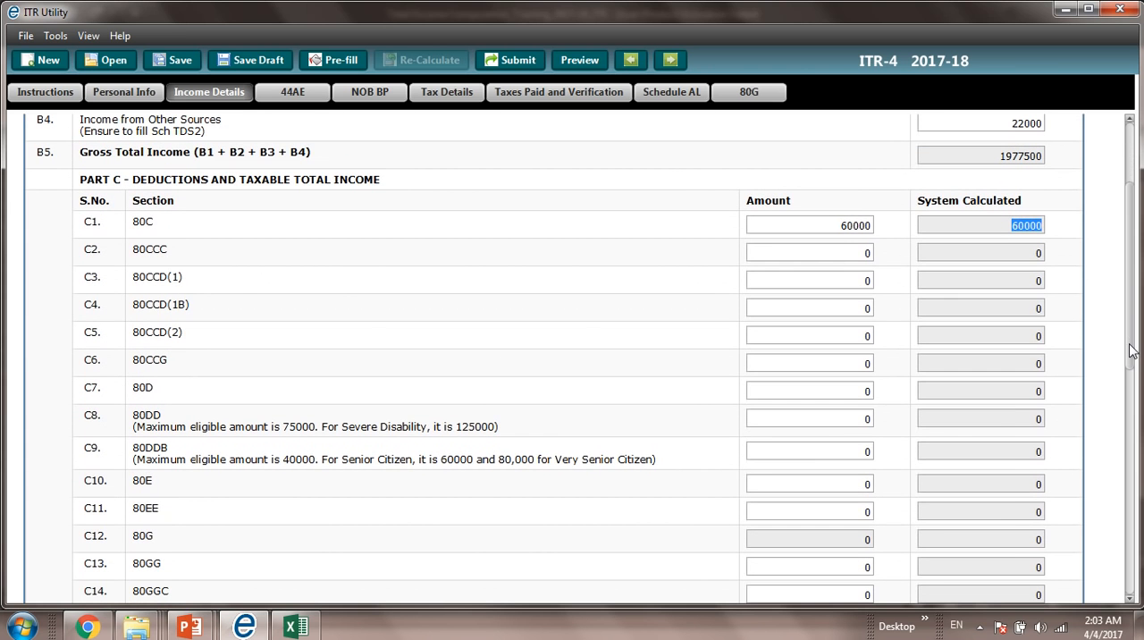
{"action": "left_click", "coordinate": [869, 395]}
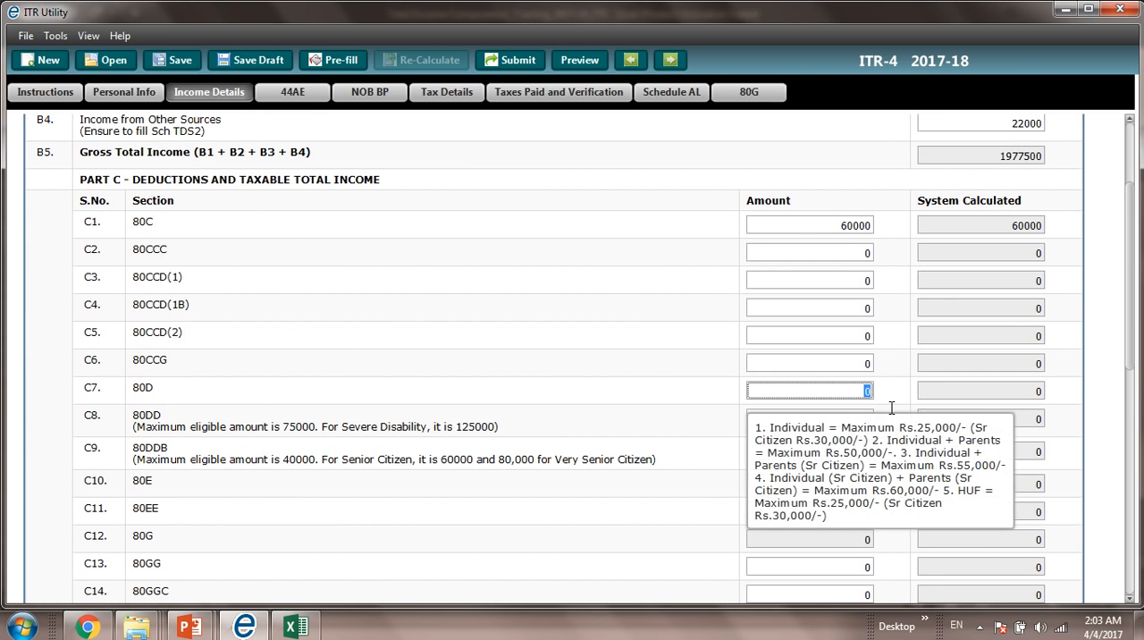
{"action": "type", "text": "120000"}
{"action": "key", "text": "BackSpace"}
{"action": "key", "text": "Tab"}
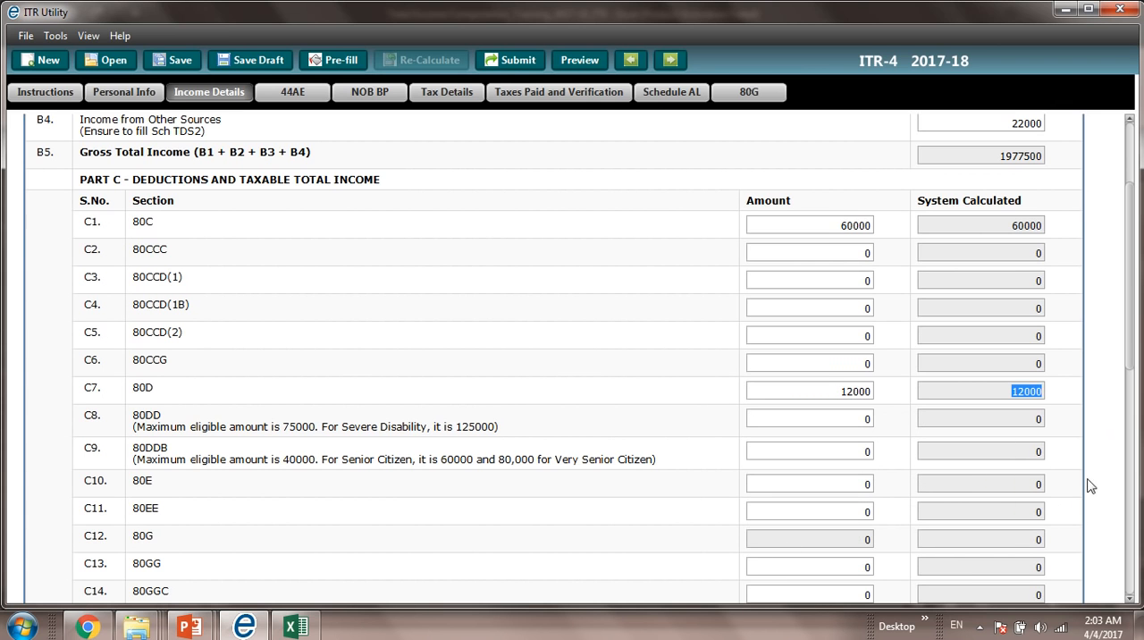
Step: Review the total deductions, taxable total income and the Part D tax and interest computation
{"action": "left_click_drag", "start_coordinate": [1130, 339], "coordinate": [1126, 488]}
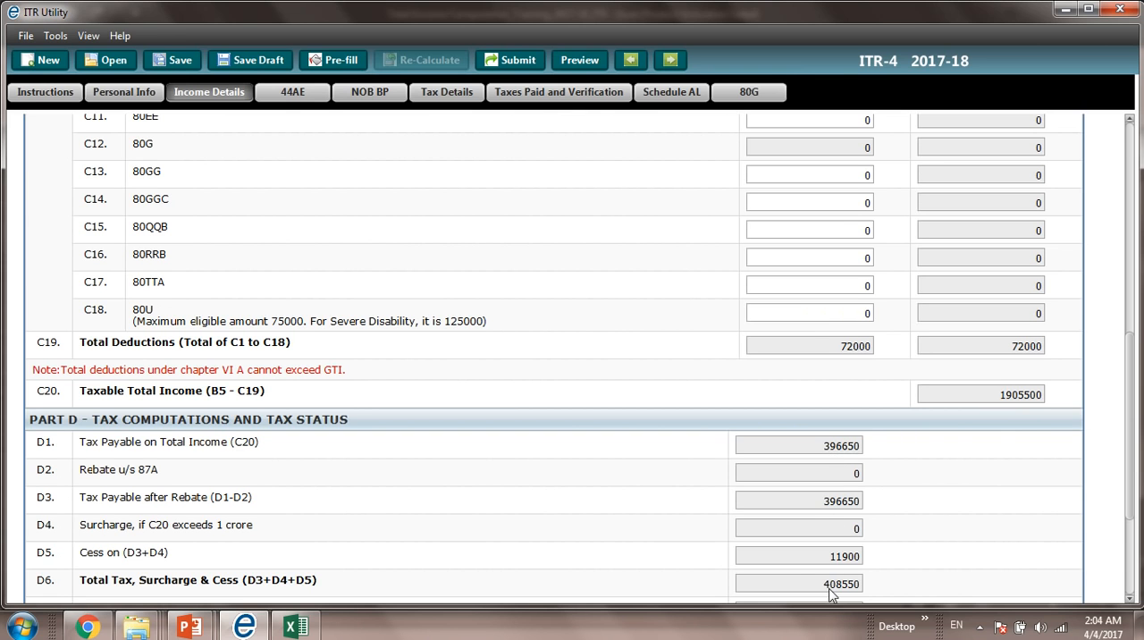
{"action": "left_click", "coordinate": [1131, 554]}
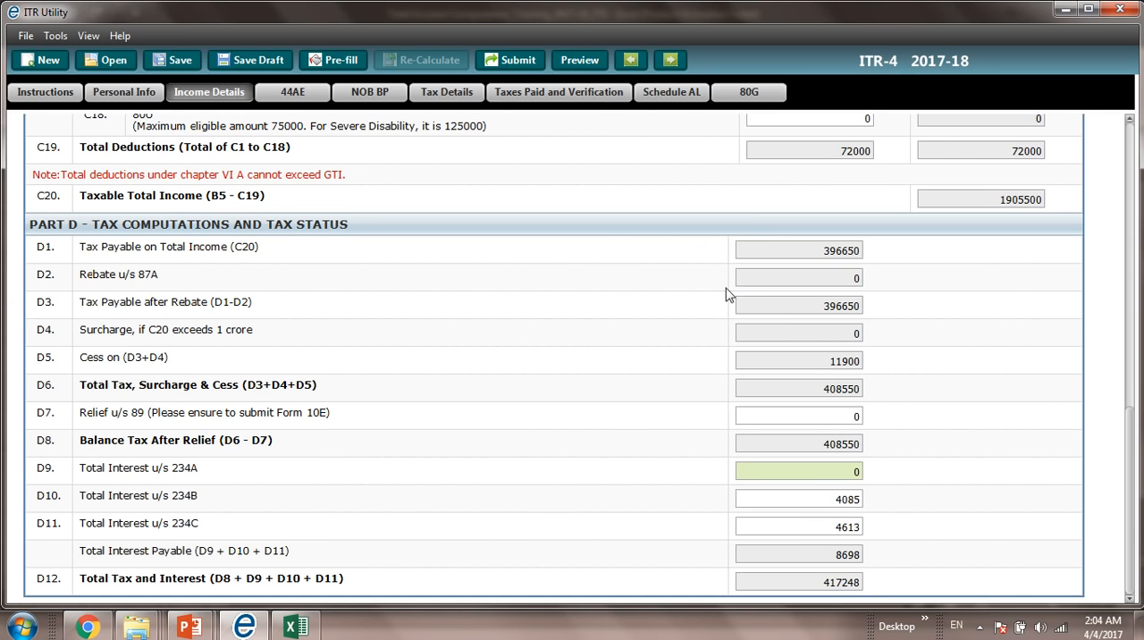
Step: In the Verification section, fill in the parent's name and set the place to DELHI, leaving the bank account fields blank
{"action": "left_click", "coordinate": [598, 101]}
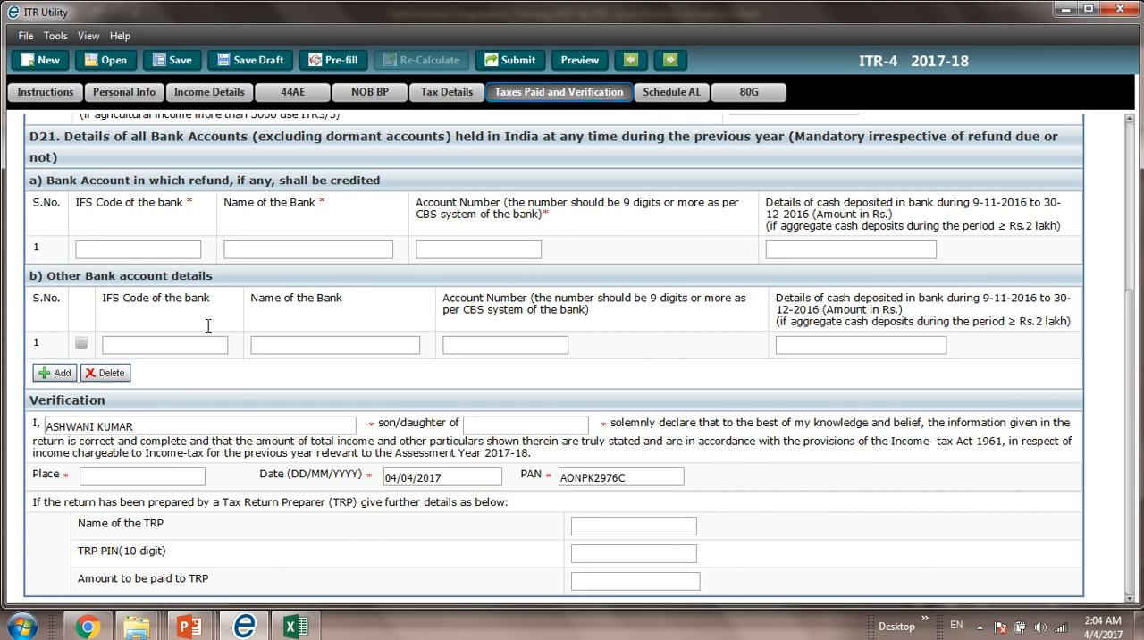
{"action": "left_click", "coordinate": [169, 257]}
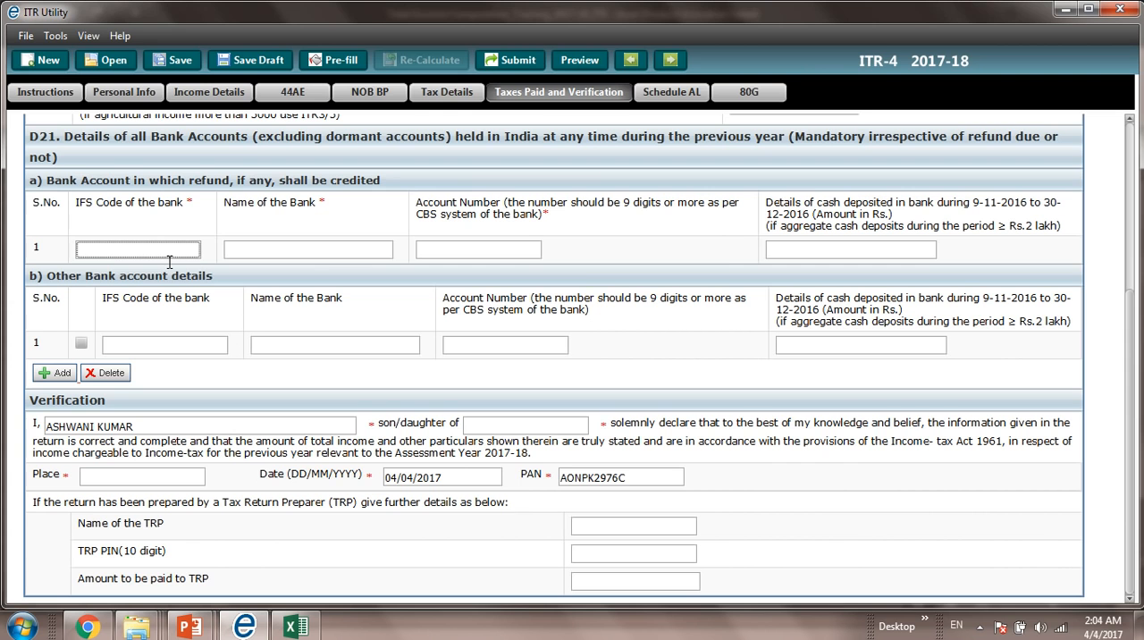
{"action": "left_click", "coordinate": [435, 99]}
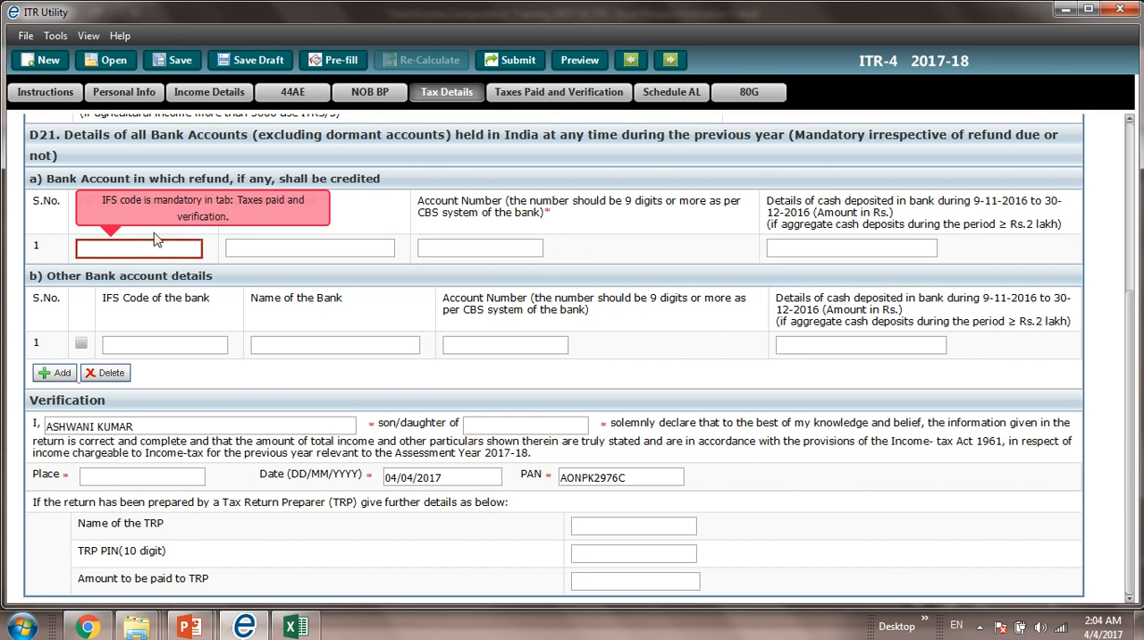
{"action": "key", "text": "Tab"}
{"action": "key", "text": "Tab"}
{"action": "key", "text": "Tab"}
{"action": "key", "text": "Tab"}
{"action": "key", "text": "Tab"}
{"action": "key", "text": "Tab"}
{"action": "key", "text": "Tab"}
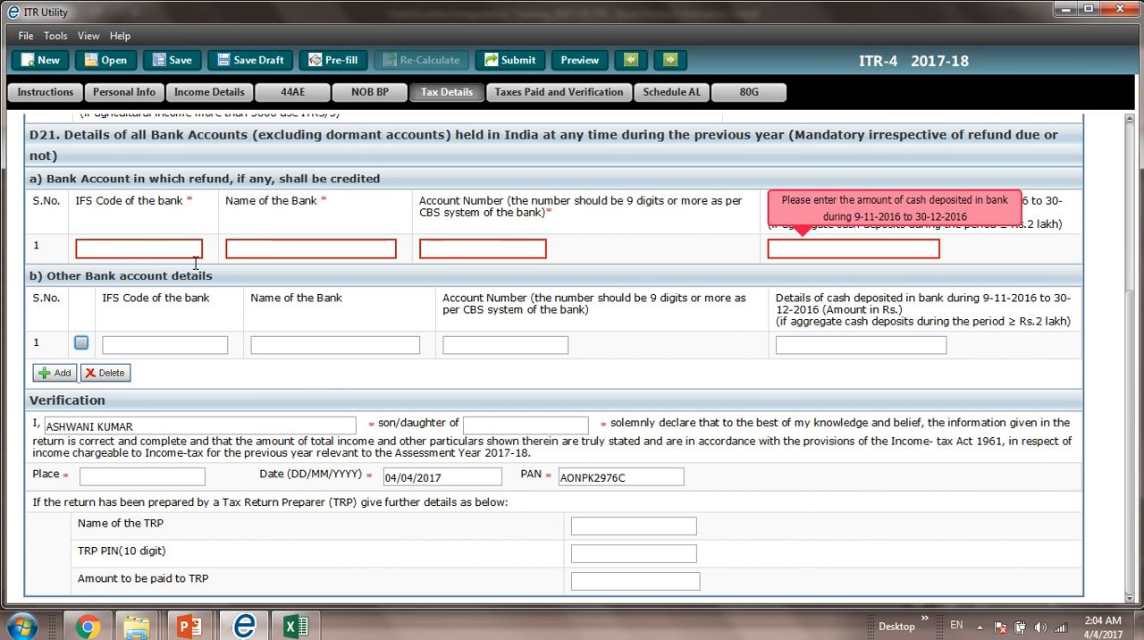
{"action": "key", "text": "Tab"}
{"action": "key", "text": "Tab"}
{"action": "key", "text": "Tab"}
{"action": "key", "text": "Tab"}
{"action": "key", "text": "Tab"}
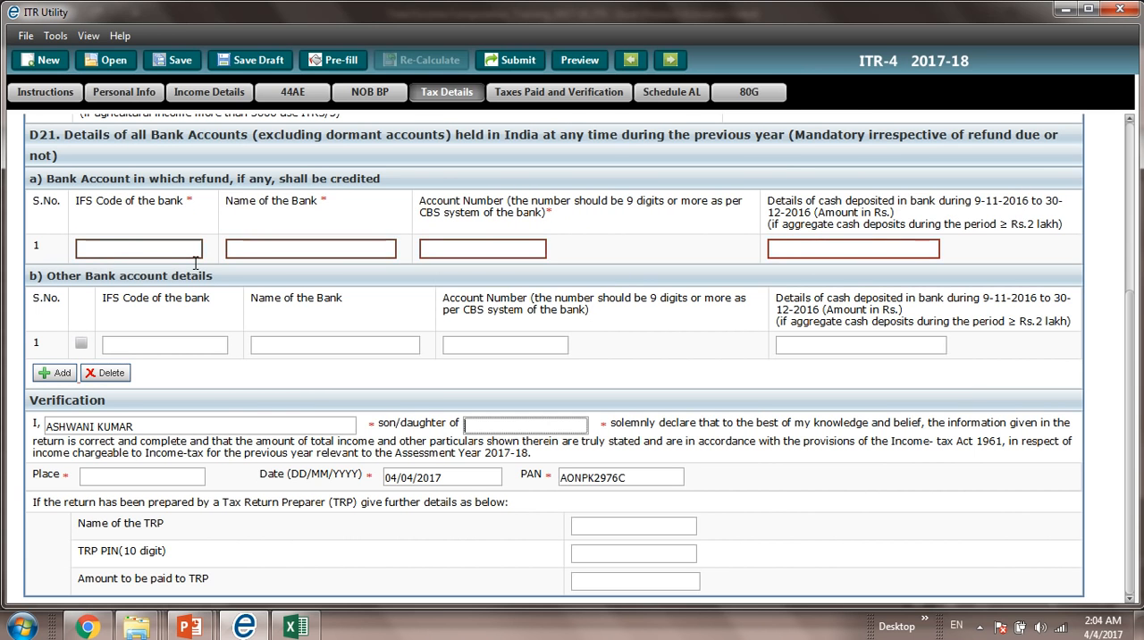
{"action": "type", "text": "GGJ"}
{"action": "key", "text": "Tab"}
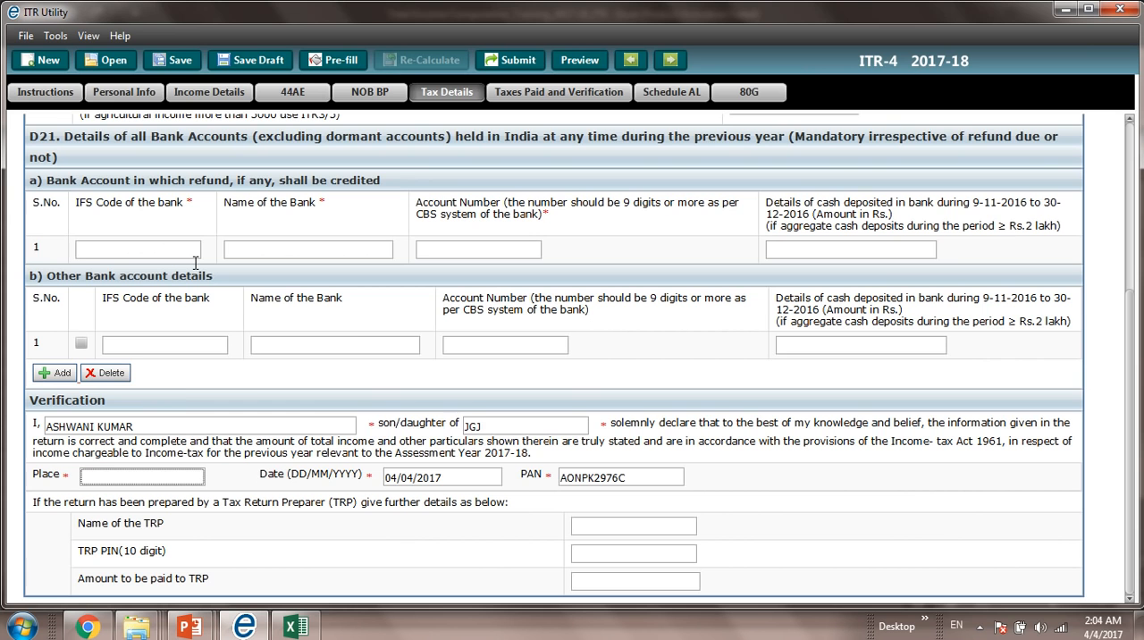
{"action": "key", "text": "Tab"}
{"action": "key", "text": "Tab"}
{"action": "key", "text": "Tab"}
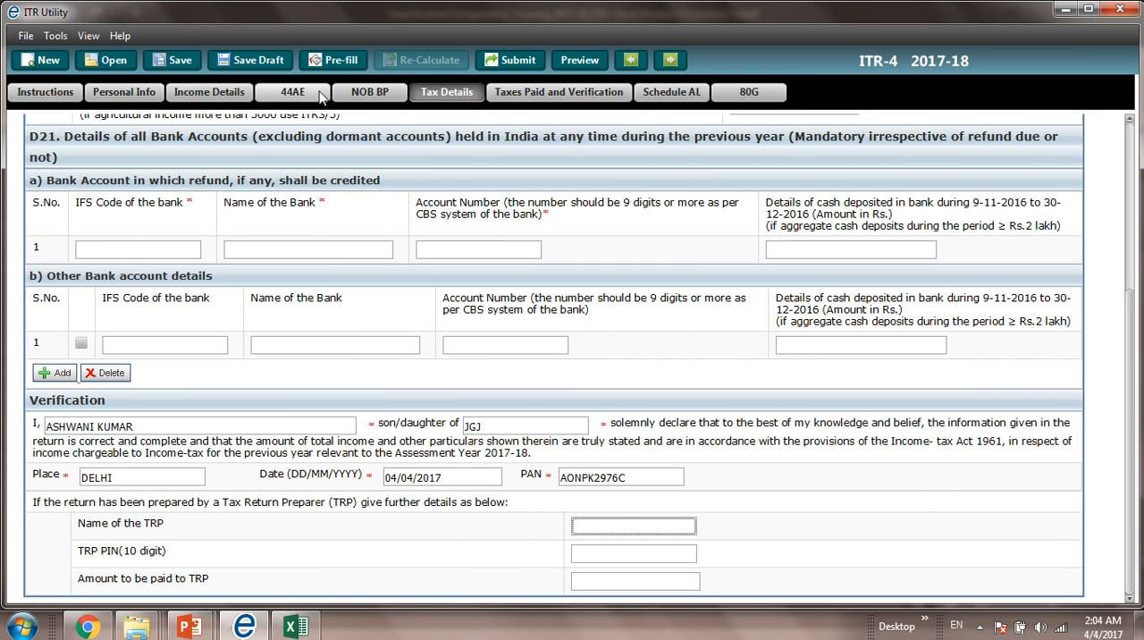
Step: In Sch IT row 1, enter the BSR code 8798969 and the deposit date 04/04/2017
{"action": "left_click", "coordinate": [441, 93]}
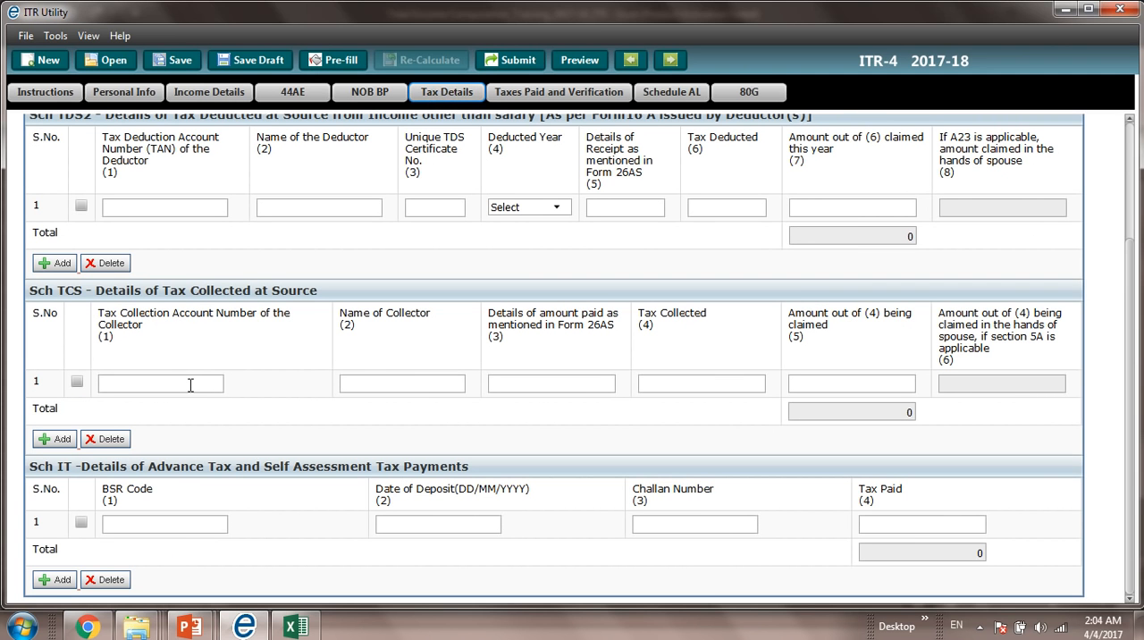
{"action": "left_click", "coordinate": [175, 531]}
{"action": "type", "text": "8798969"}
{"action": "key", "text": "Tab"}
{"action": "type", "text": "00"}
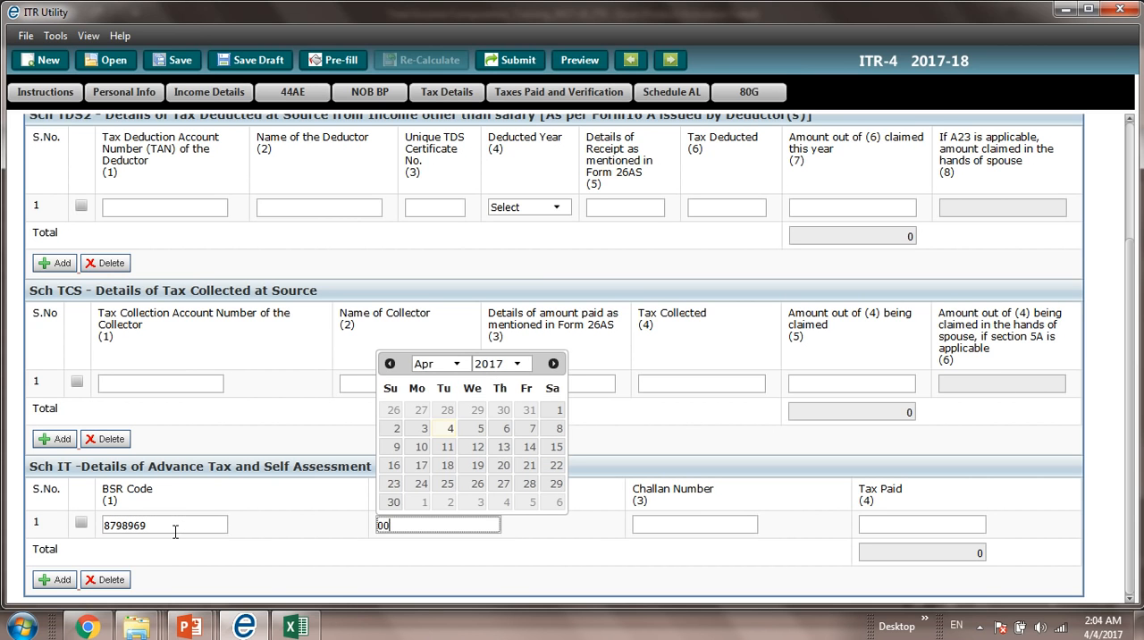
{"action": "key", "text": "BackSpace"}
{"action": "key", "text": "BackSpace"}
{"action": "key", "text": "BackSpace"}
{"action": "left_click", "coordinate": [446, 435]}
Step: Enter 00001 as the challan number in Sch IT row 1
{"action": "left_click", "coordinate": [690, 523]}
{"action": "type", "text": "0000"}
{"action": "type", "text": "0"}
{"action": "key", "text": "BackSpace"}
{"action": "type", "text": "1"}
{"action": "key", "text": "Tab"}
Step: Look up the amount payable in D18 of the Taxes Paid section for the self-assessment tax entry
{"action": "key", "text": "alt+Tab"}
{"action": "key", "text": "alt+Tab"}
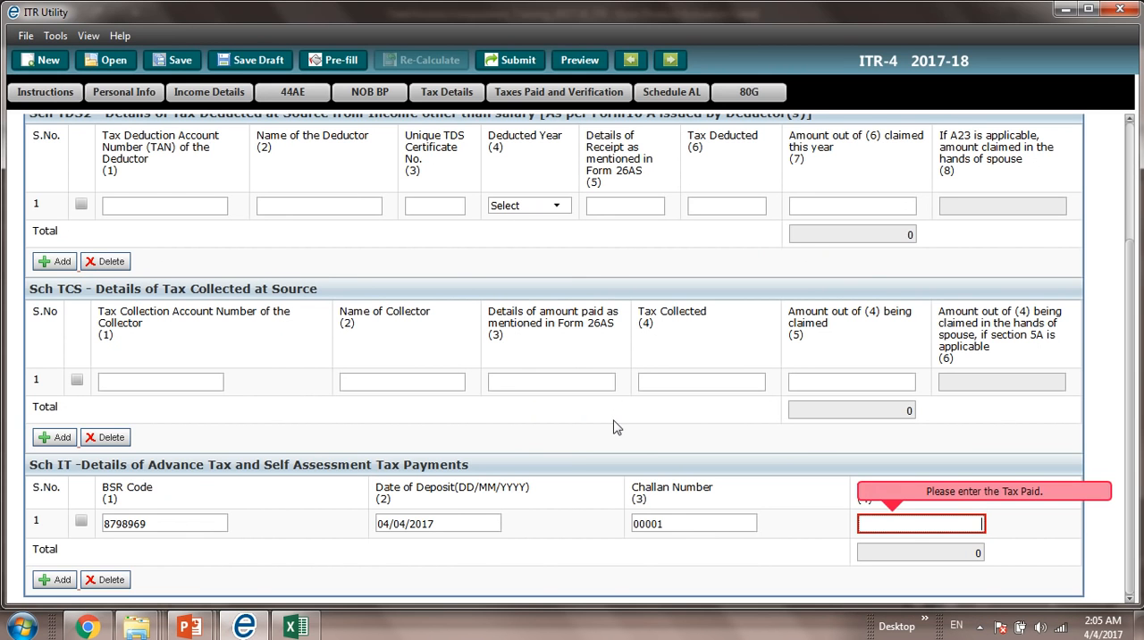
{"action": "left_click", "coordinate": [521, 96]}
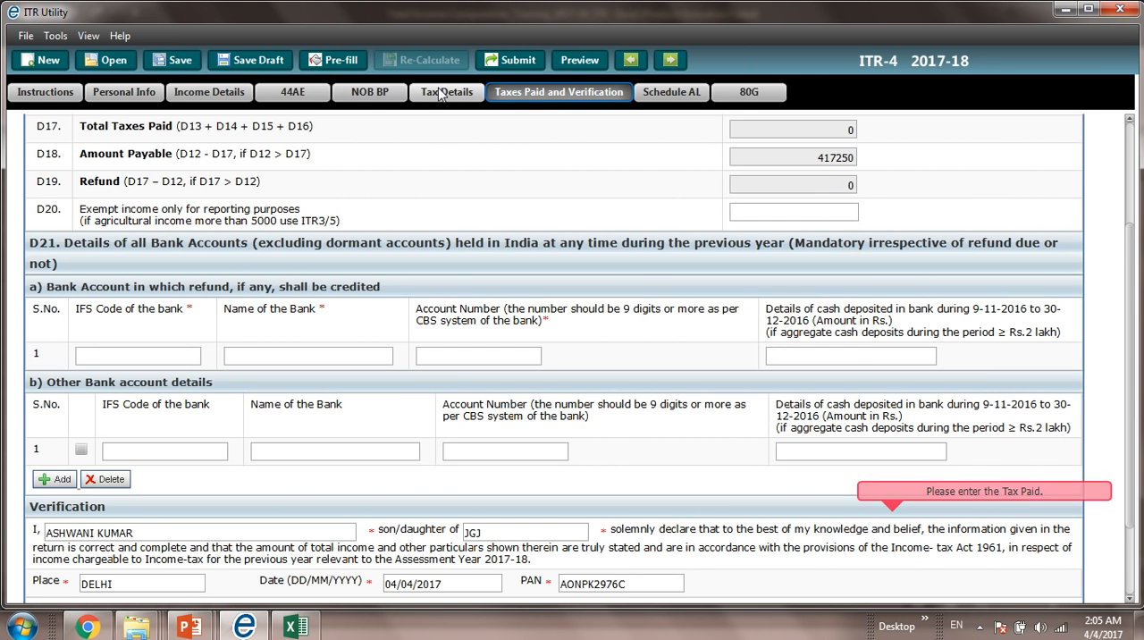
Step: Enter 417500 as the tax paid in Sch IT row 1 of the tax details
{"action": "left_click", "coordinate": [304, 95]}
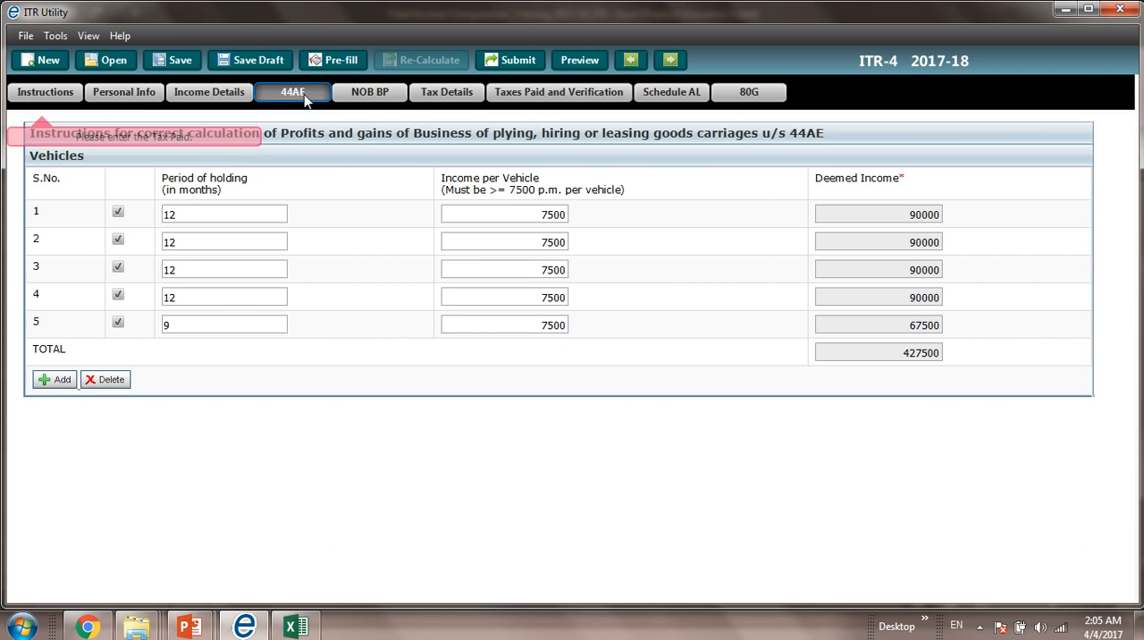
{"action": "left_click", "coordinate": [447, 92]}
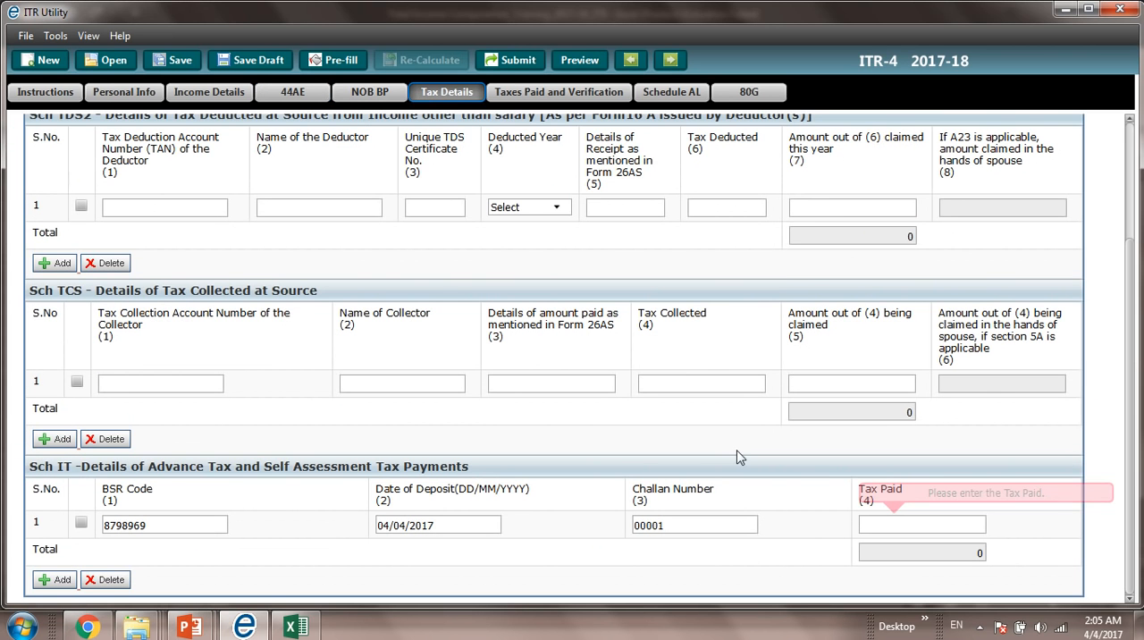
{"action": "left_click", "coordinate": [902, 528]}
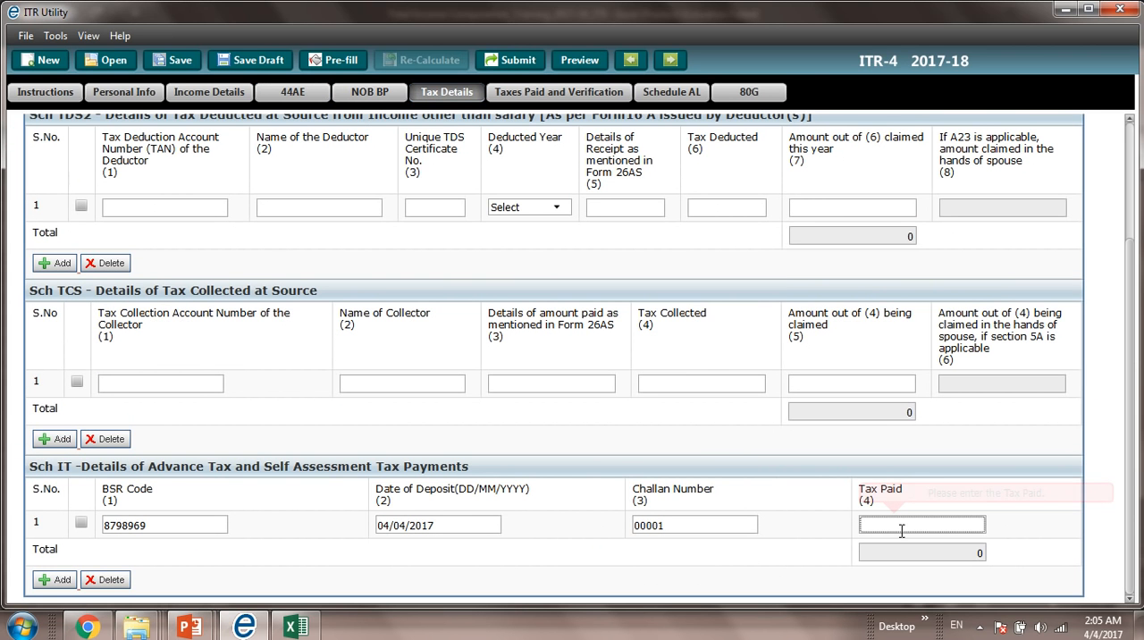
{"action": "type", "text": "417500"}
{"action": "key", "text": "Tab"}
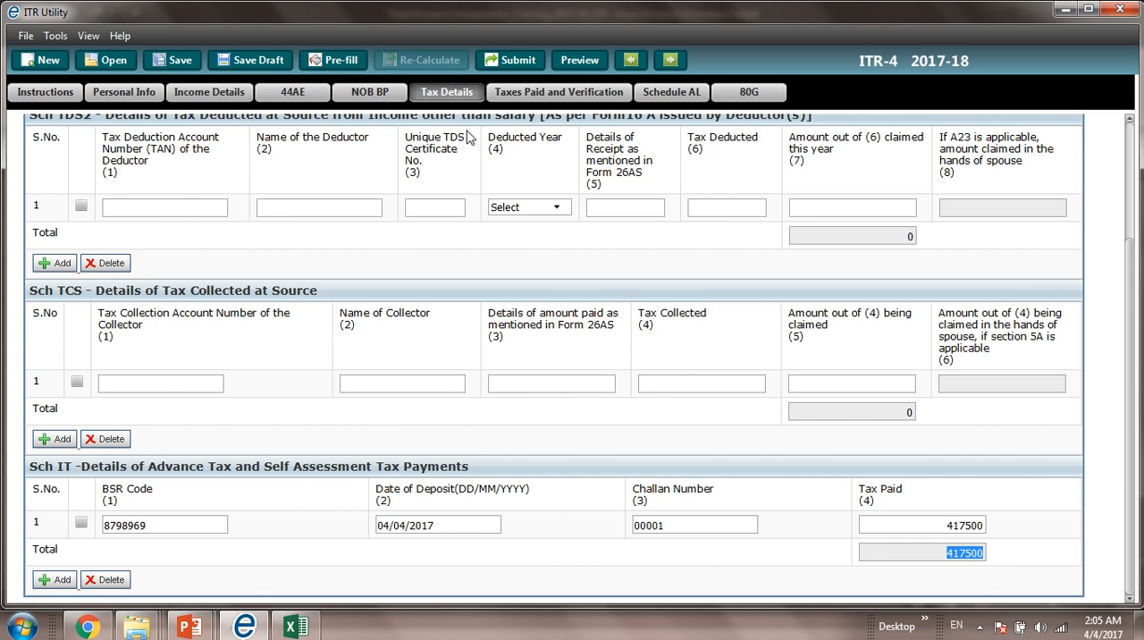
Step: Review the tax paid and refund figures, Schedule AL, the taxable income computation in Income Details, and the 80G donation schedules
{"action": "left_click", "coordinate": [504, 97]}
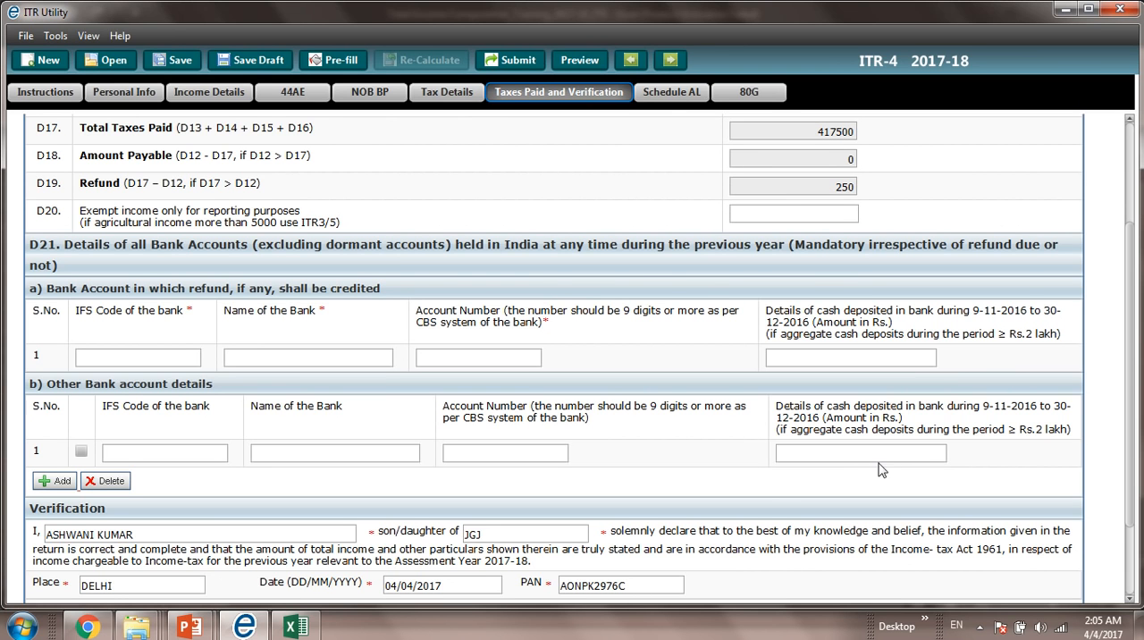
{"action": "left_click", "coordinate": [664, 93]}
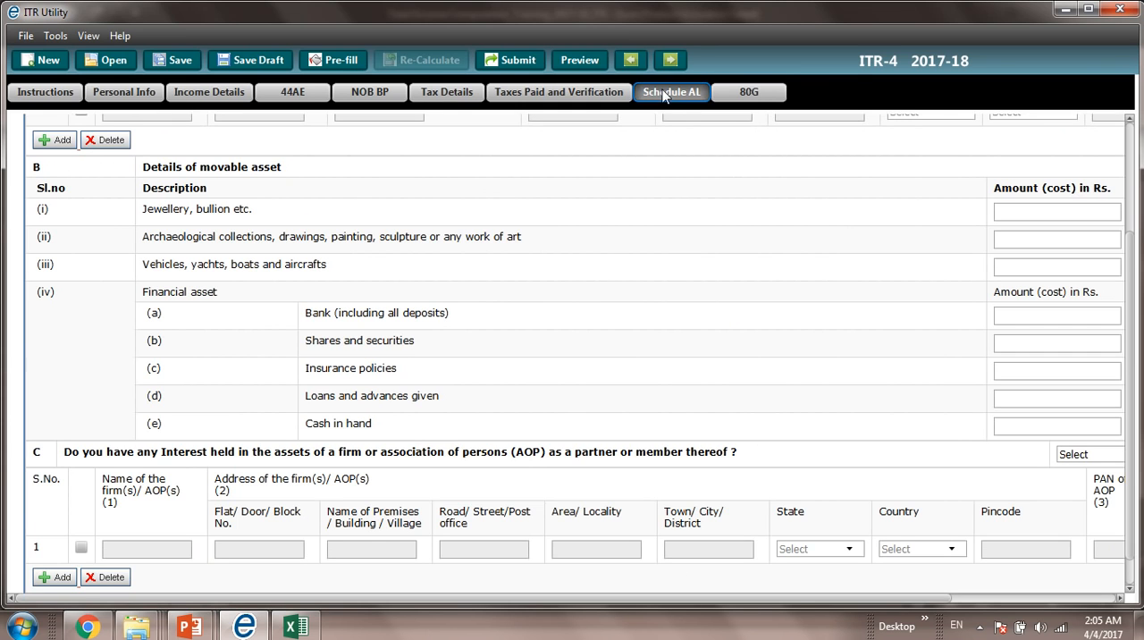
{"action": "left_click", "coordinate": [1131, 174]}
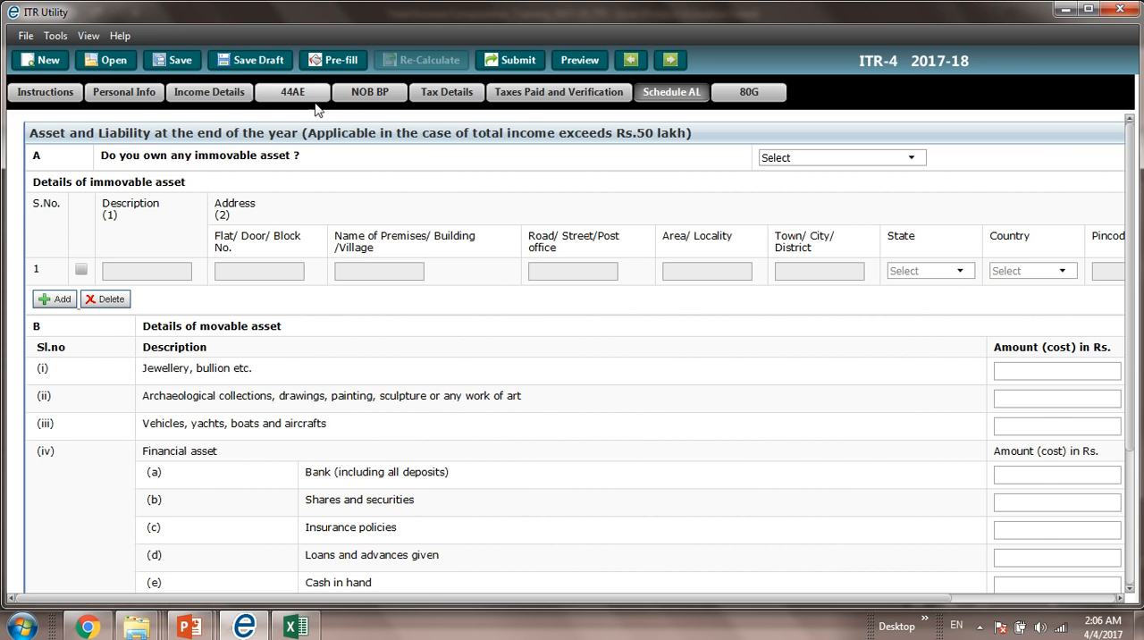
{"action": "left_click", "coordinate": [224, 95]}
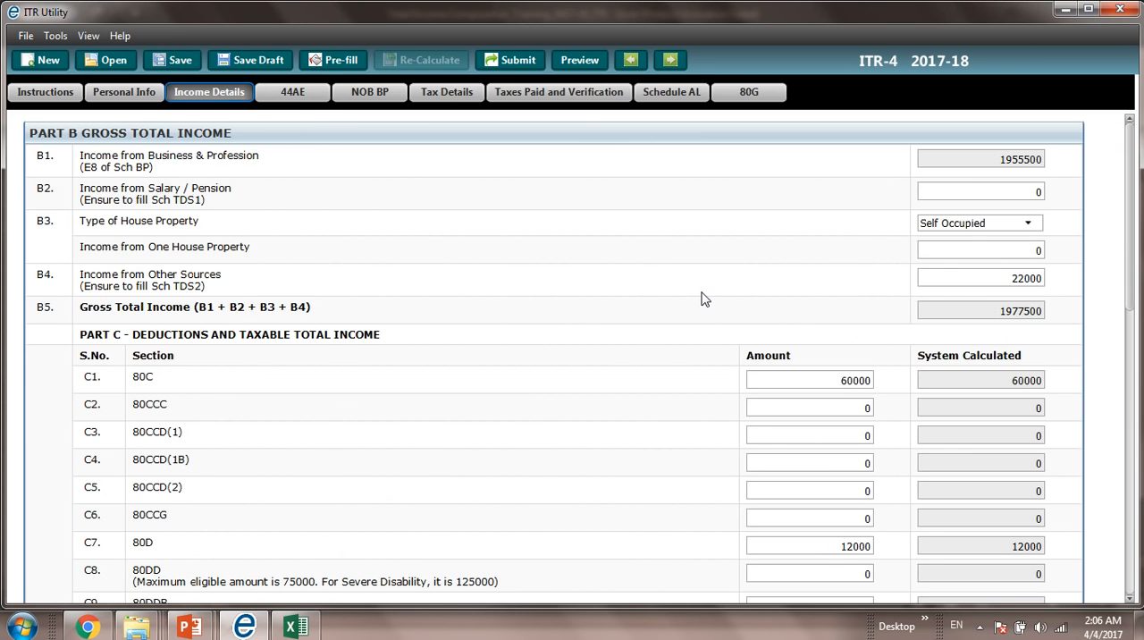
{"action": "left_click", "coordinate": [1132, 403]}
{"action": "scroll", "coordinate": [1132, 403], "scroll_direction": "down", "scroll_amount": 5}
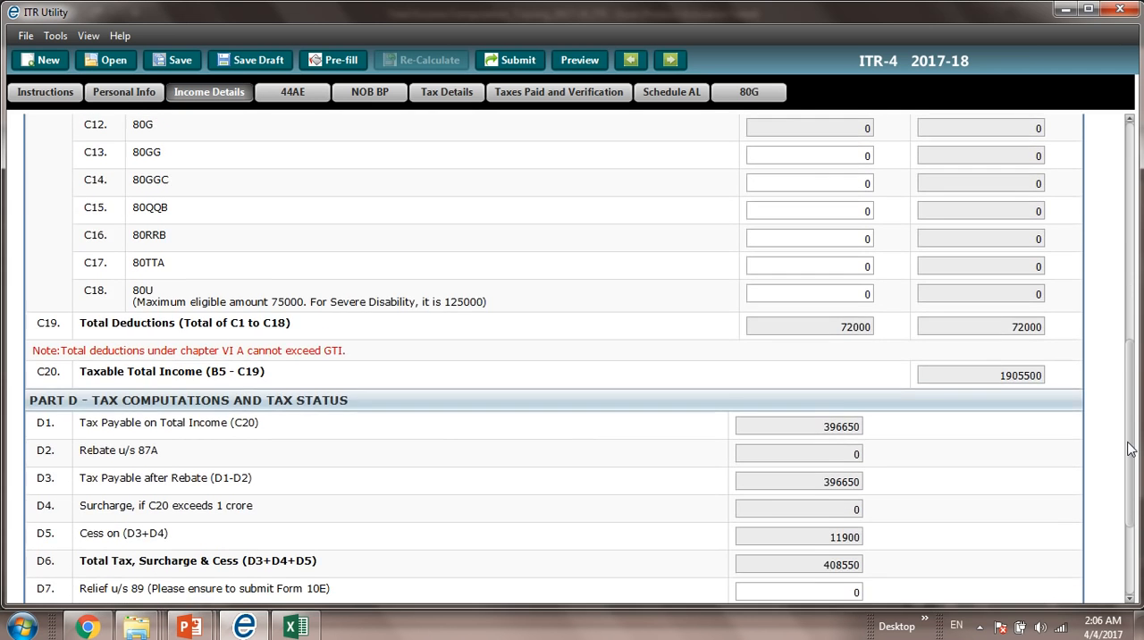
{"action": "left_click_drag", "start_coordinate": [1123, 369], "coordinate": [1132, 472]}
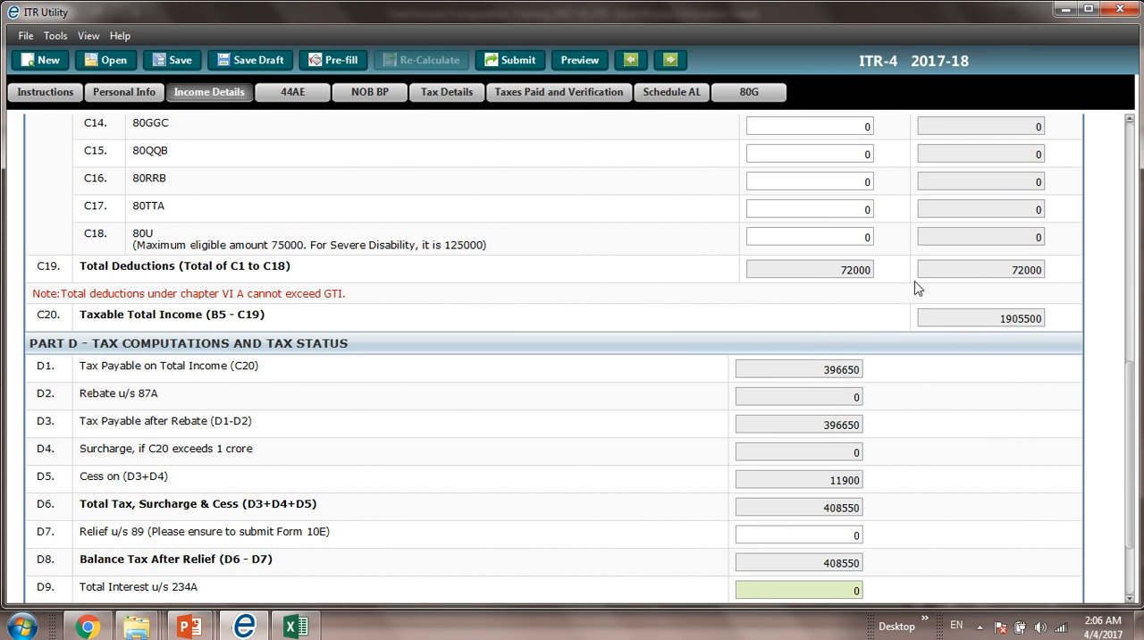
{"action": "left_click", "coordinate": [675, 102]}
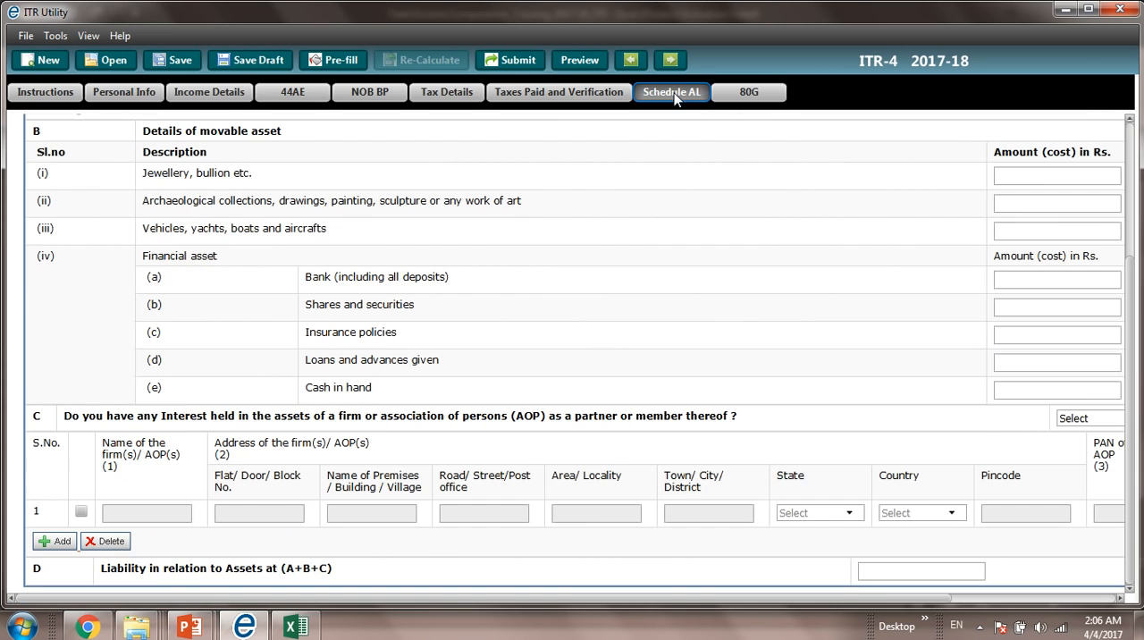
{"action": "left_click", "coordinate": [747, 95]}
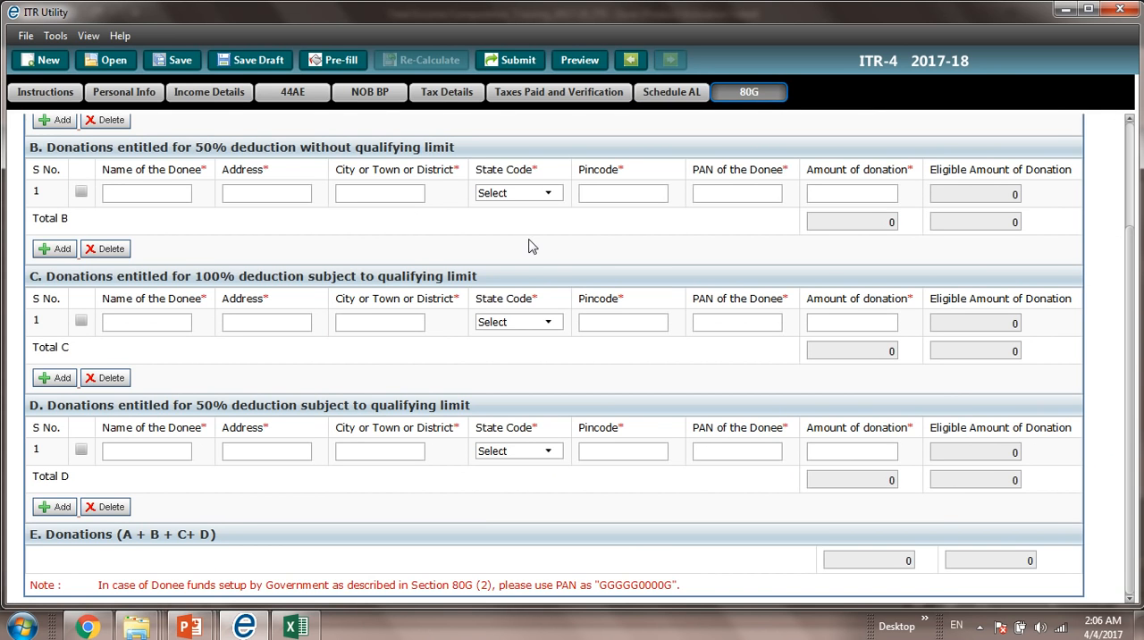
Step: Return to the personal information section, save the return to run its validation, and acknowledge the validation message
{"action": "left_click", "coordinate": [140, 98]}
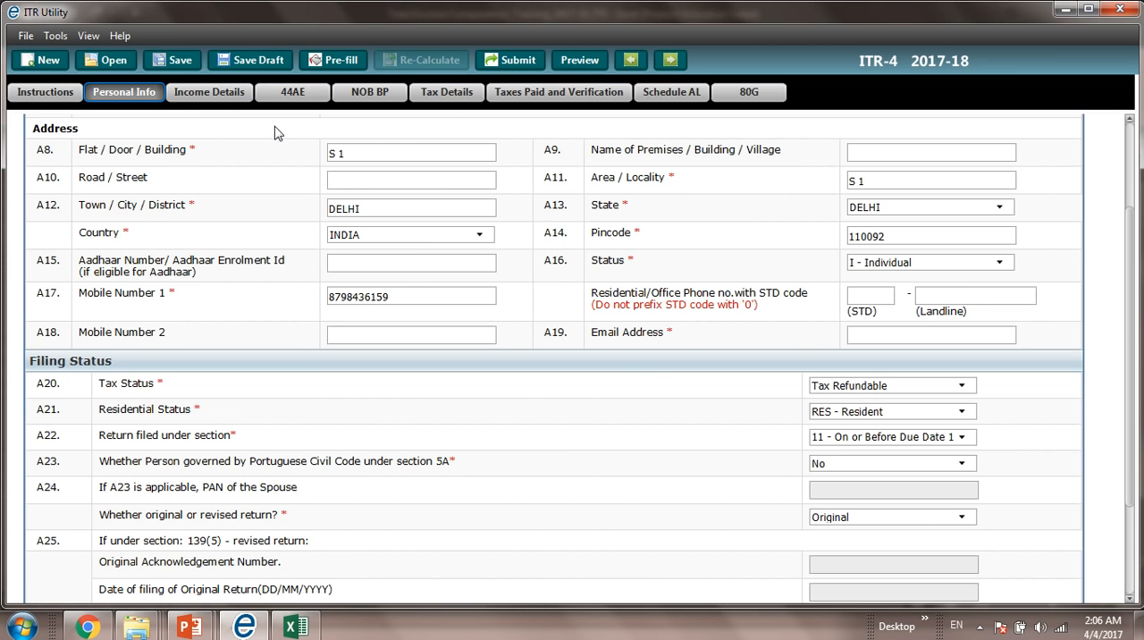
{"action": "left_click", "coordinate": [171, 61]}
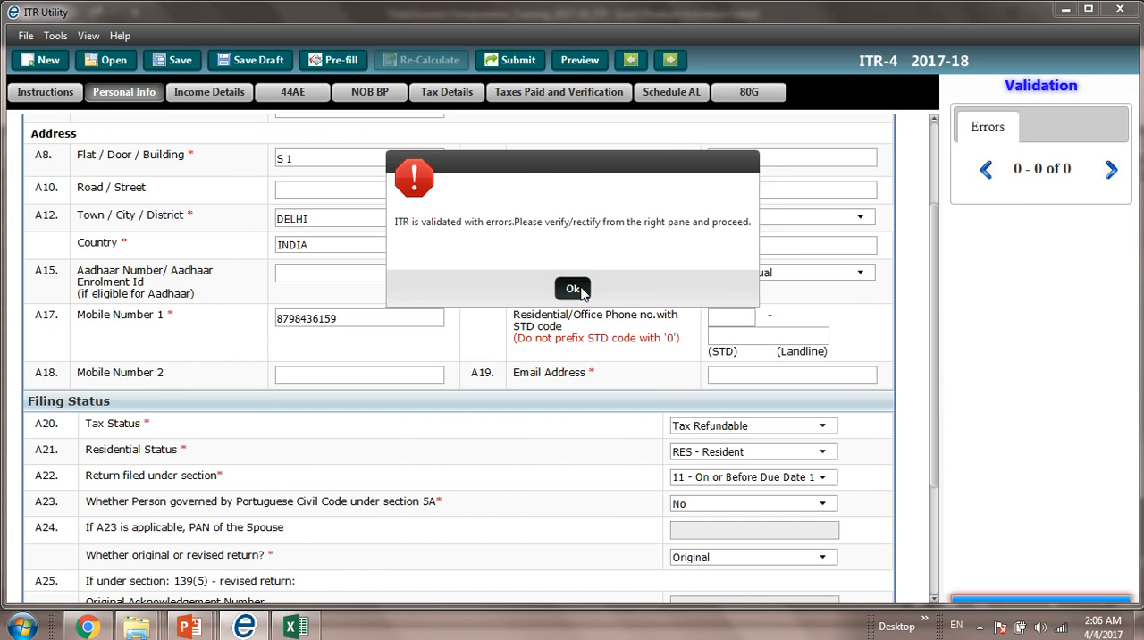
{"action": "left_click", "coordinate": [582, 291]}
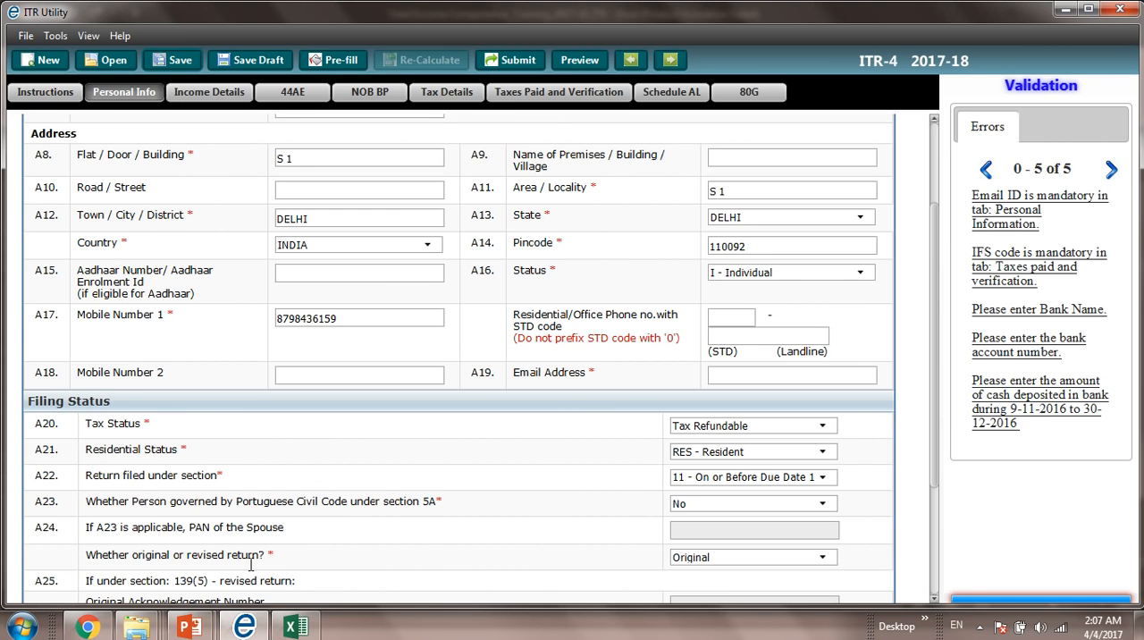
Step: Switch to Chrome and open the registered-user login page from the Income Tax e-Filing home page
{"action": "left_click", "coordinate": [89, 627]}
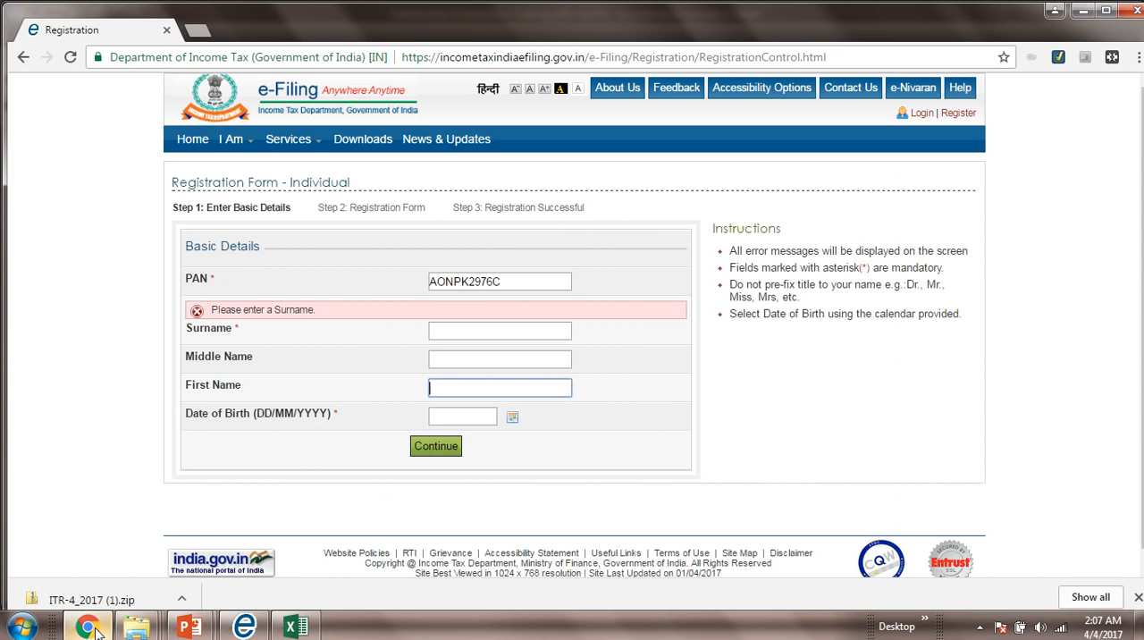
{"action": "left_click", "coordinate": [210, 143]}
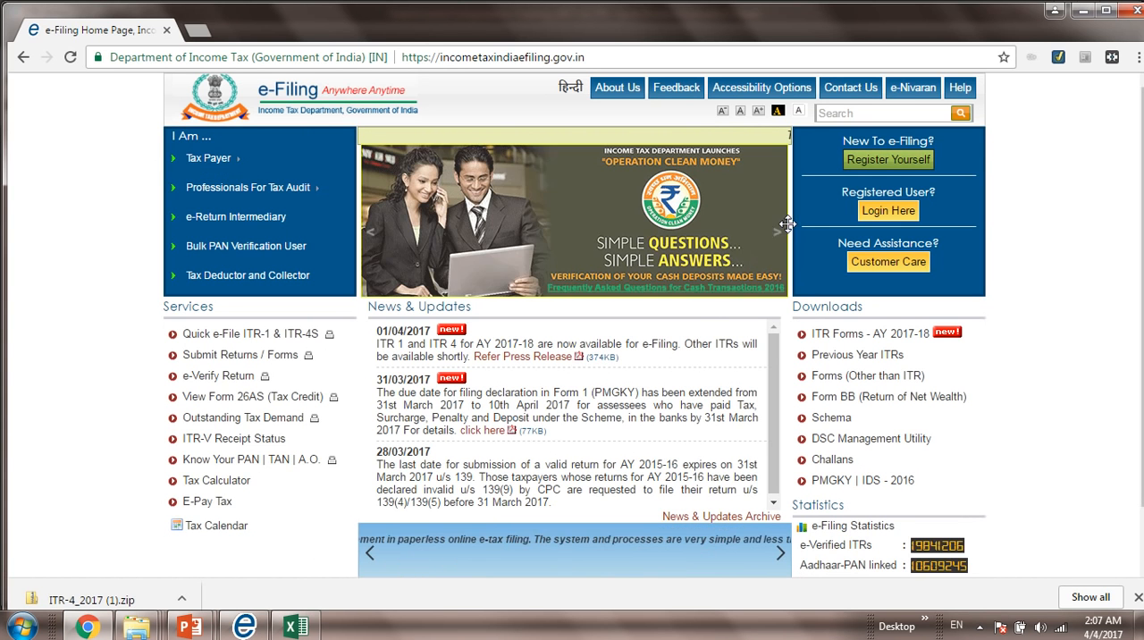
{"action": "left_click", "coordinate": [887, 213]}
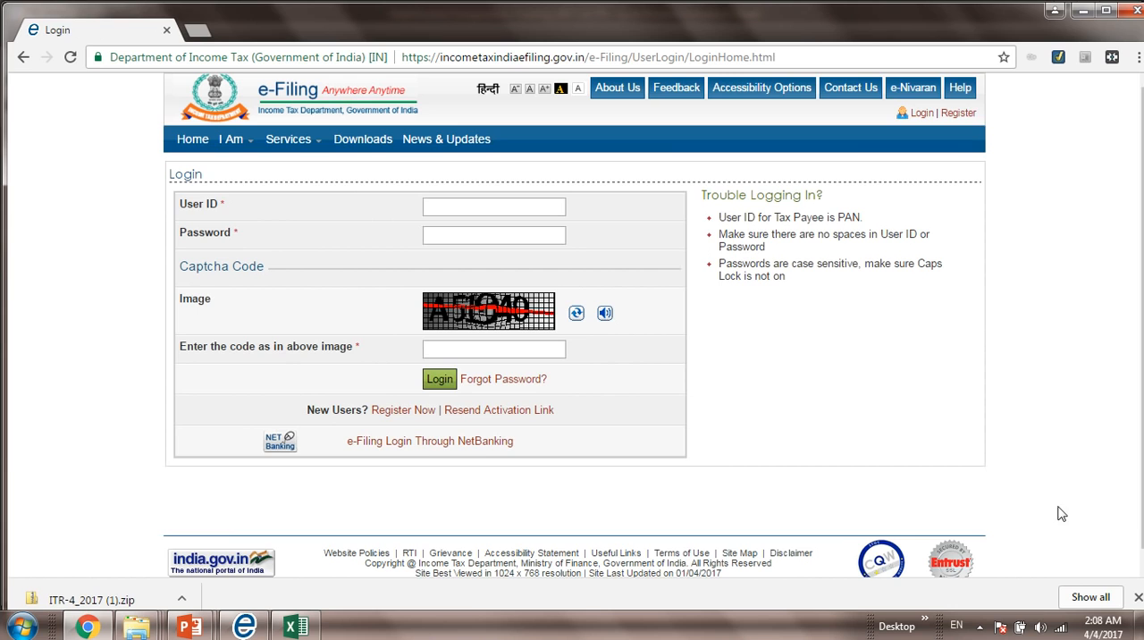
{"action": "left_click", "coordinate": [1140, 626]}
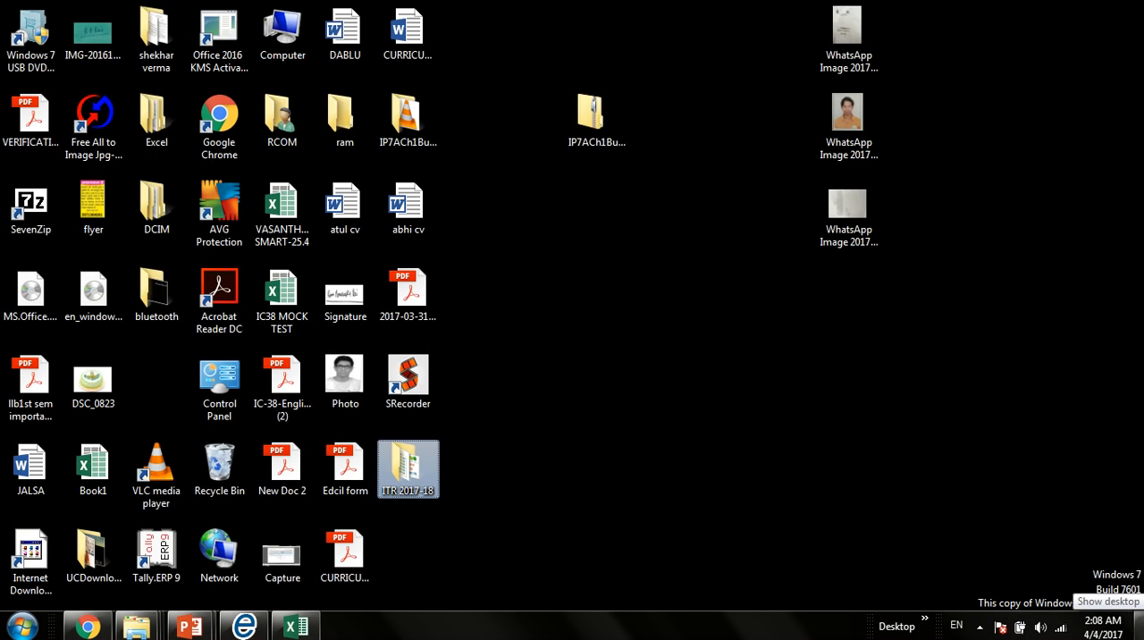
{"action": "left_click", "coordinate": [1140, 625]}
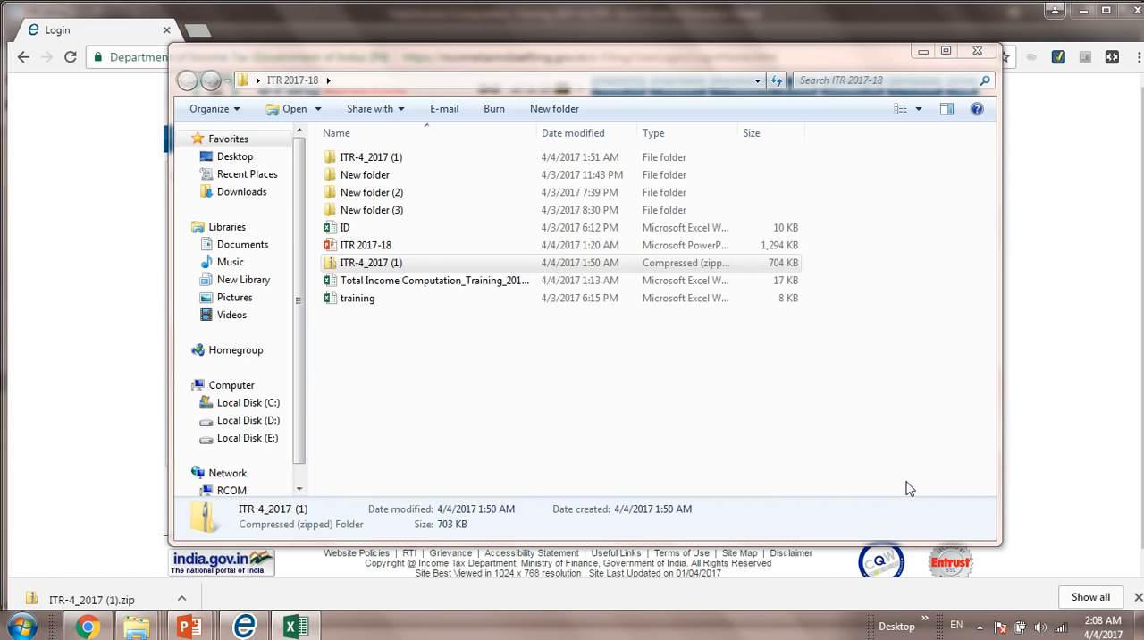
{"action": "left_click", "coordinate": [101, 497]}
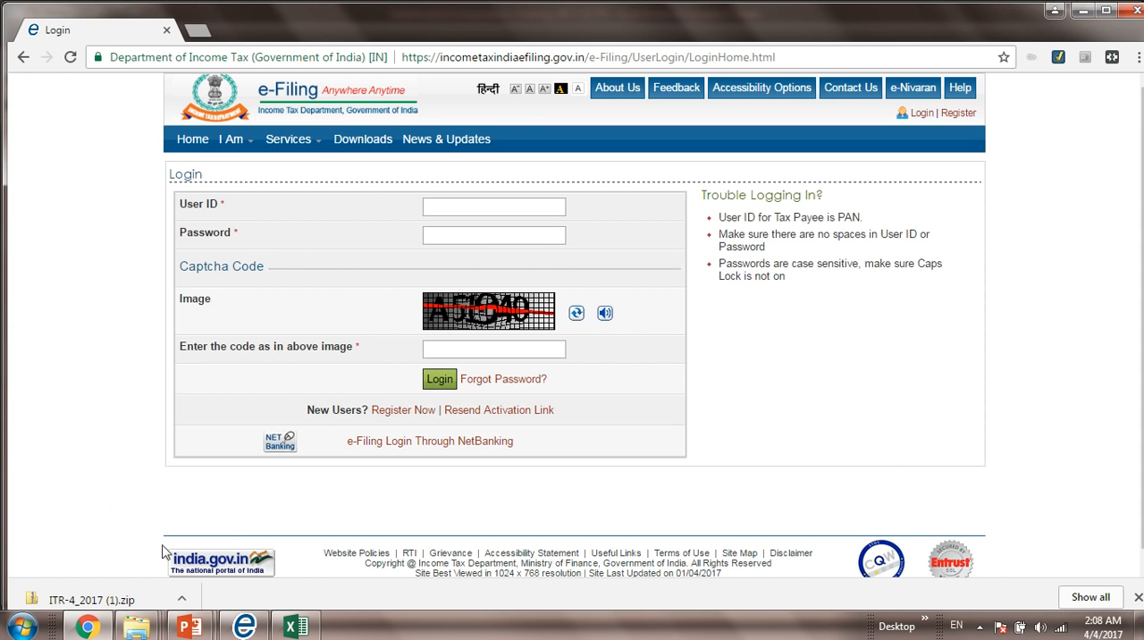
Step: Switch to the running PowerPoint slide show to view the ITR-4 AY2017-18 slide
{"action": "mouse_move", "coordinate": [199, 628]}
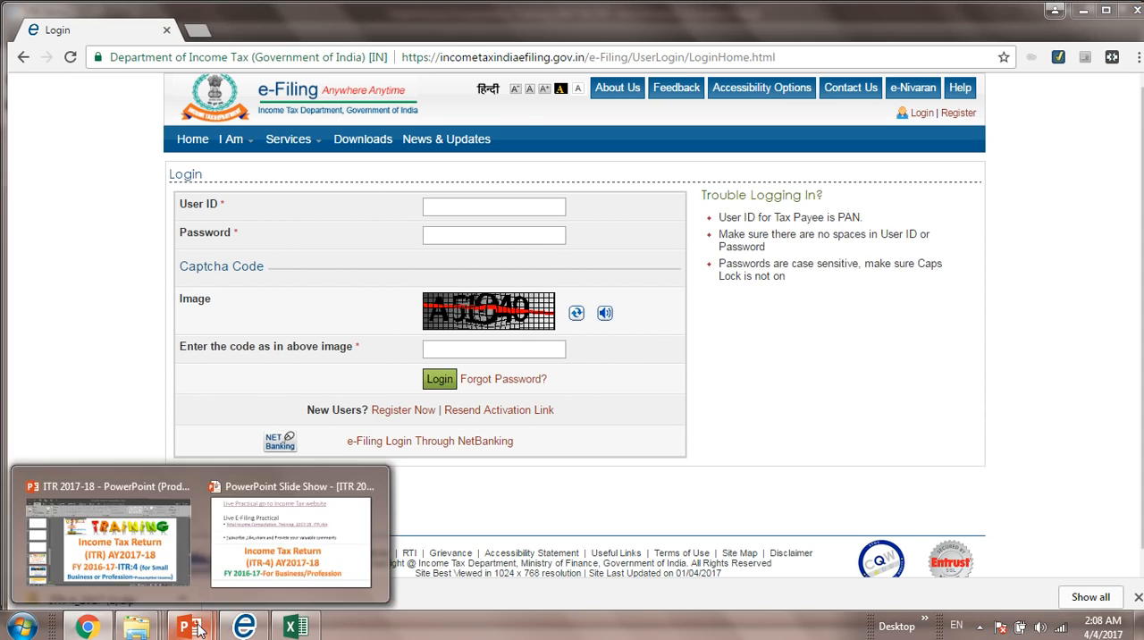
{"action": "left_click", "coordinate": [237, 562]}
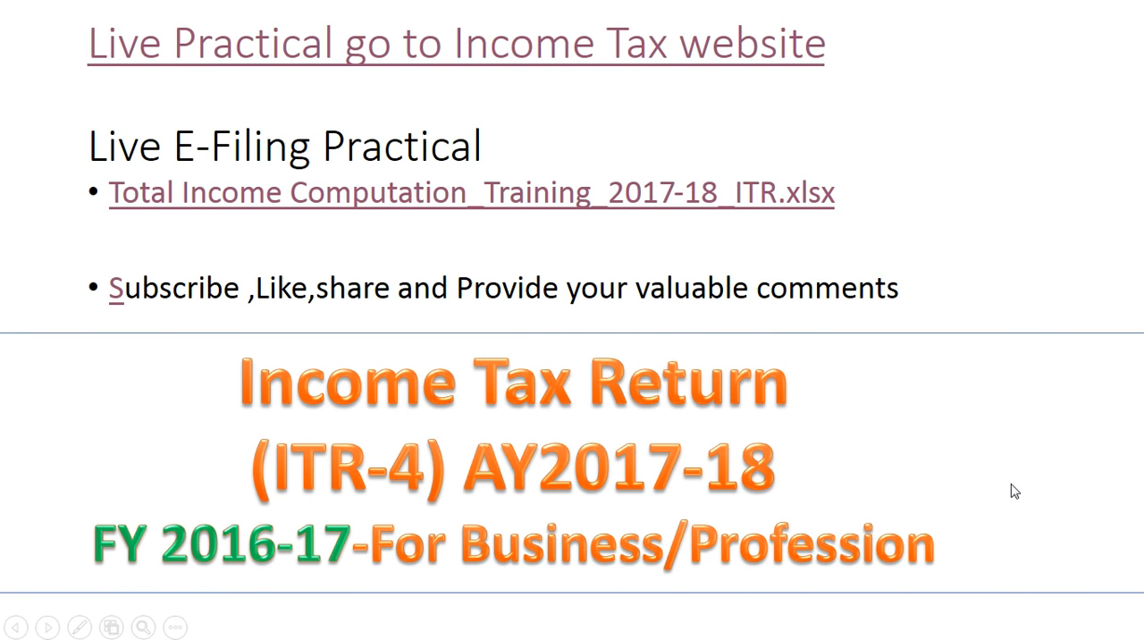
{"action": "key", "text": "super"}
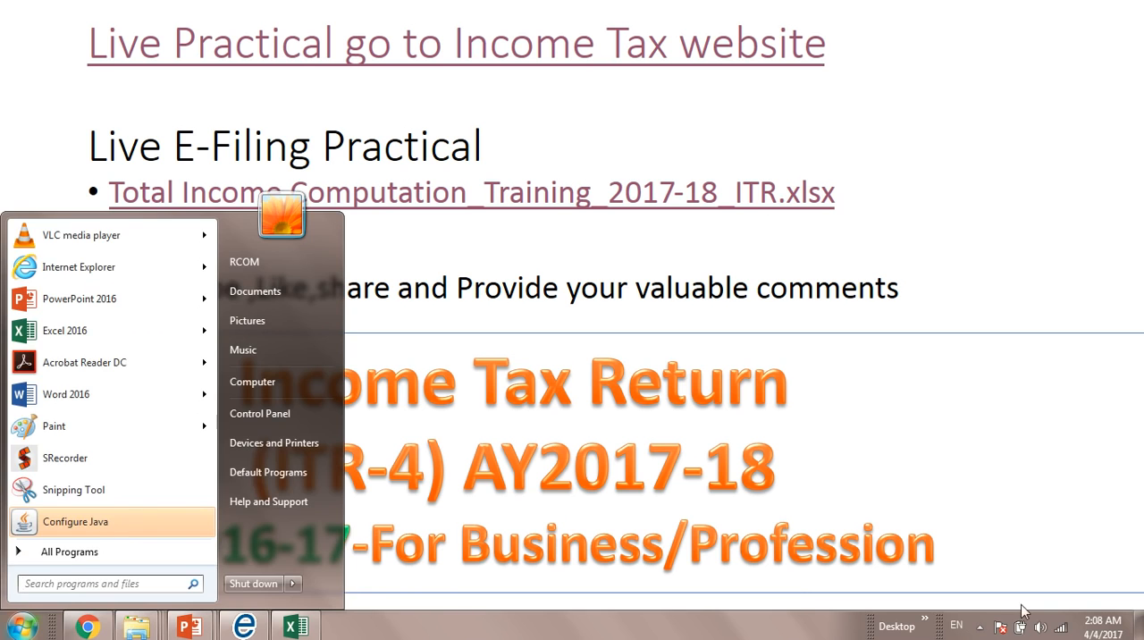
{"action": "left_click", "coordinate": [1140, 626]}
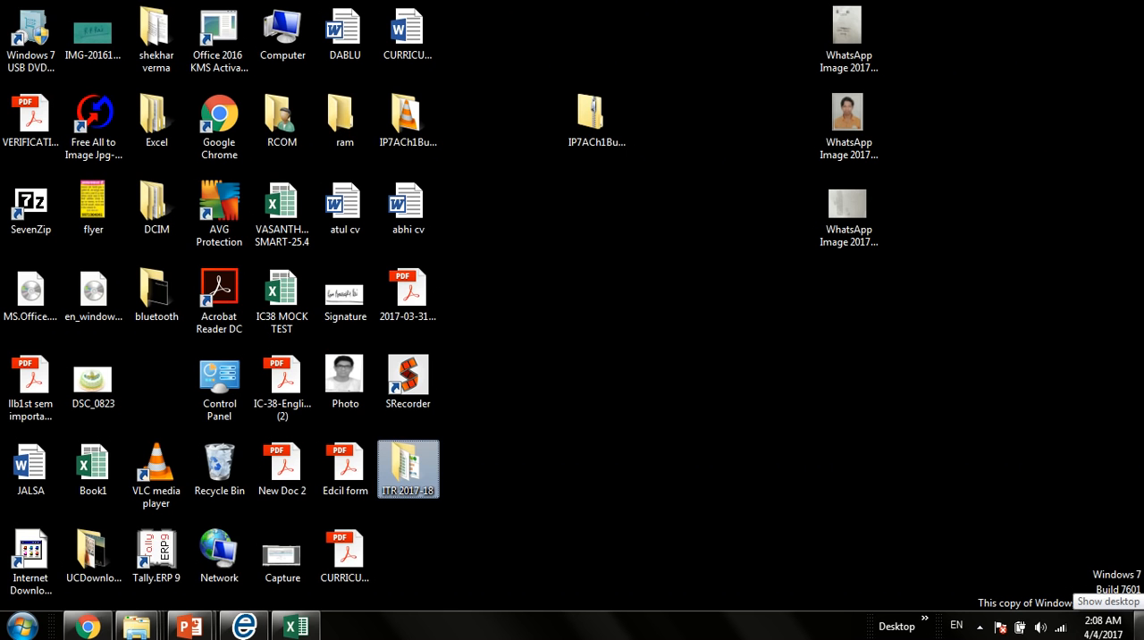
{"action": "left_click", "coordinate": [1139, 625]}
{"action": "left_click", "coordinate": [1140, 626]}
{"action": "left_click", "coordinate": [1140, 626]}
{"action": "key", "text": "alt+Tab"}
{"action": "key", "text": "alt+Tab"}
{"action": "key", "text": "alt+Tab"}
{"action": "key", "text": "alt+Tab"}
{"action": "left_click", "coordinate": [1140, 625]}
{"action": "left_click", "coordinate": [1140, 626]}
{"action": "left_click", "coordinate": [1140, 625]}
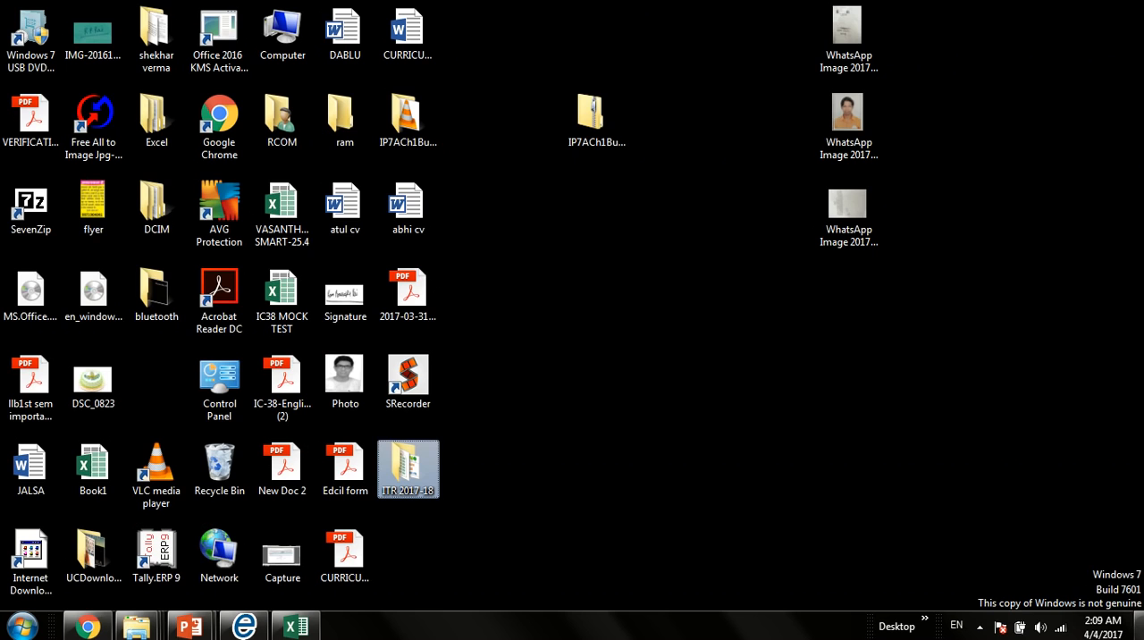
{"action": "left_click", "coordinate": [1139, 626]}
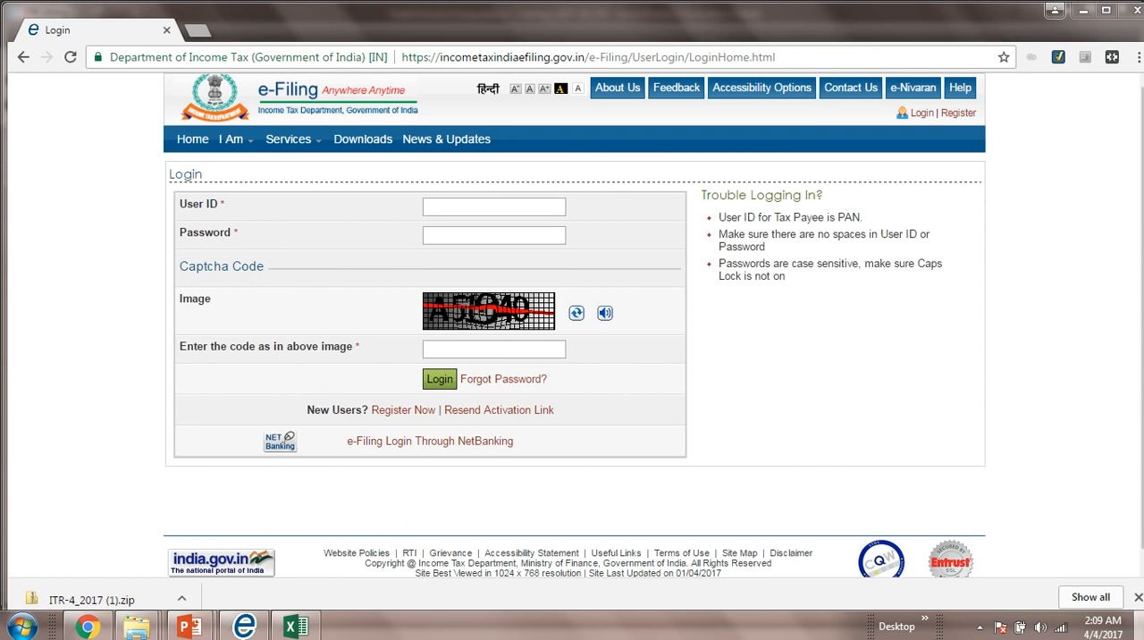
{"action": "left_click", "coordinate": [1140, 626]}
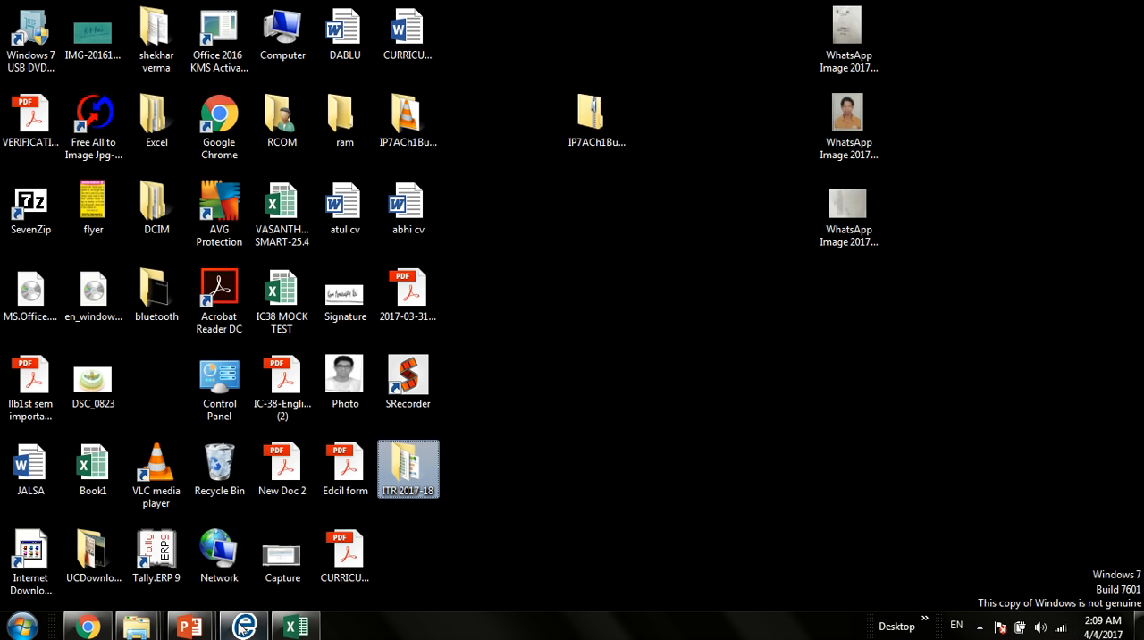
{"action": "left_click", "coordinate": [587, 540]}
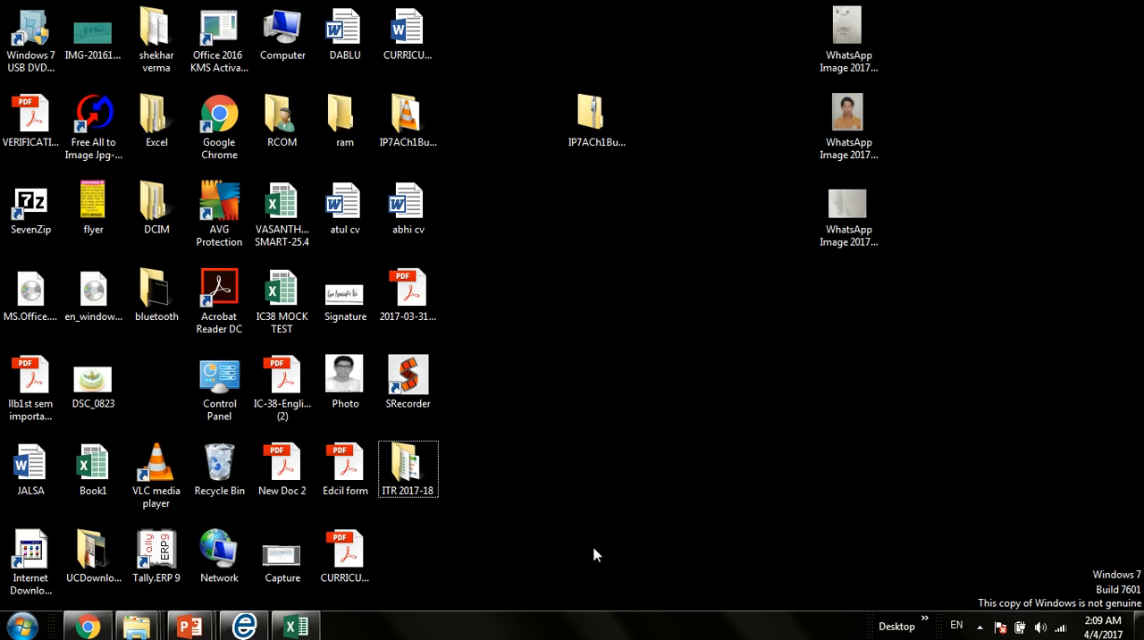
{"action": "left_click", "coordinate": [978, 626]}
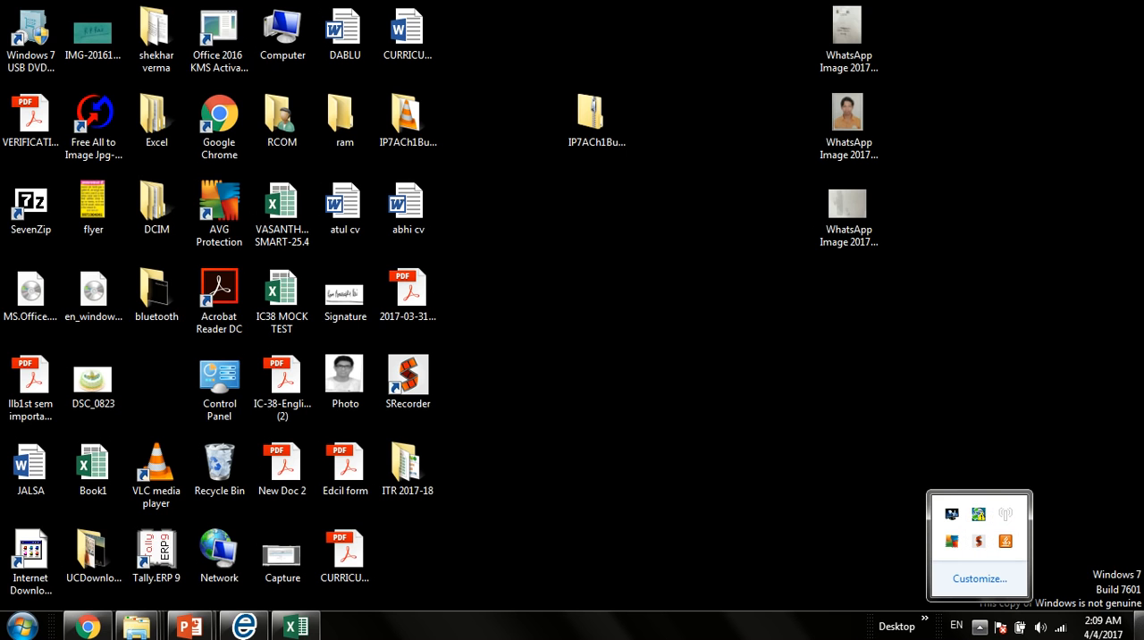
{"action": "left_click", "coordinate": [1140, 626]}
{"action": "left_click", "coordinate": [1140, 626]}
{"action": "left_click", "coordinate": [1140, 627]}
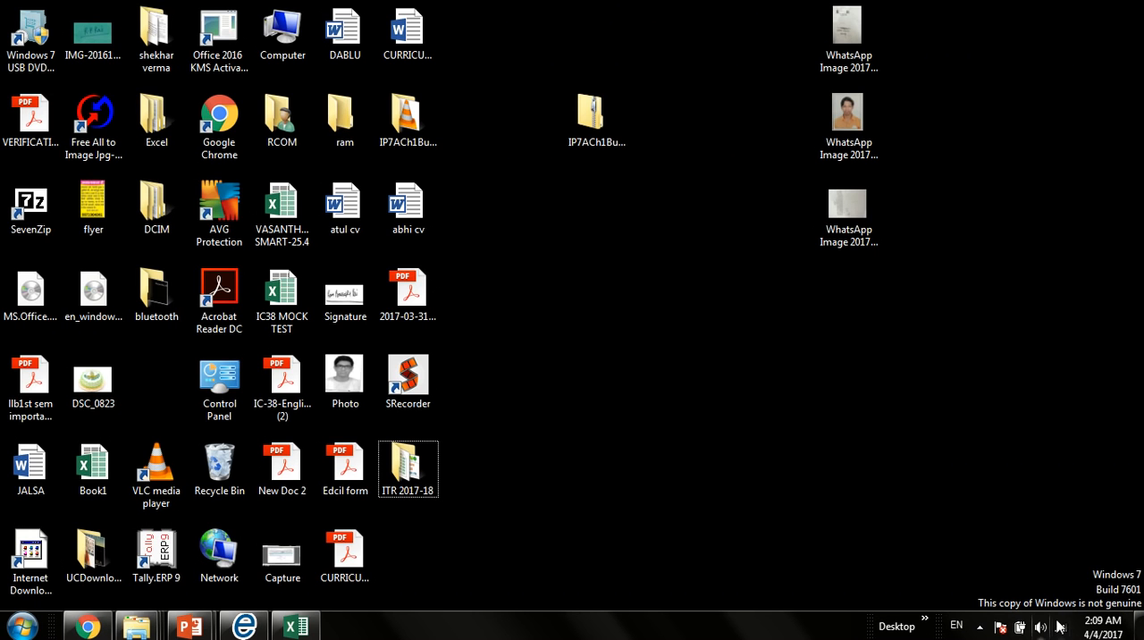
Step: Close the open Excel workbook and end the PowerPoint slide show
{"action": "left_click", "coordinate": [298, 628]}
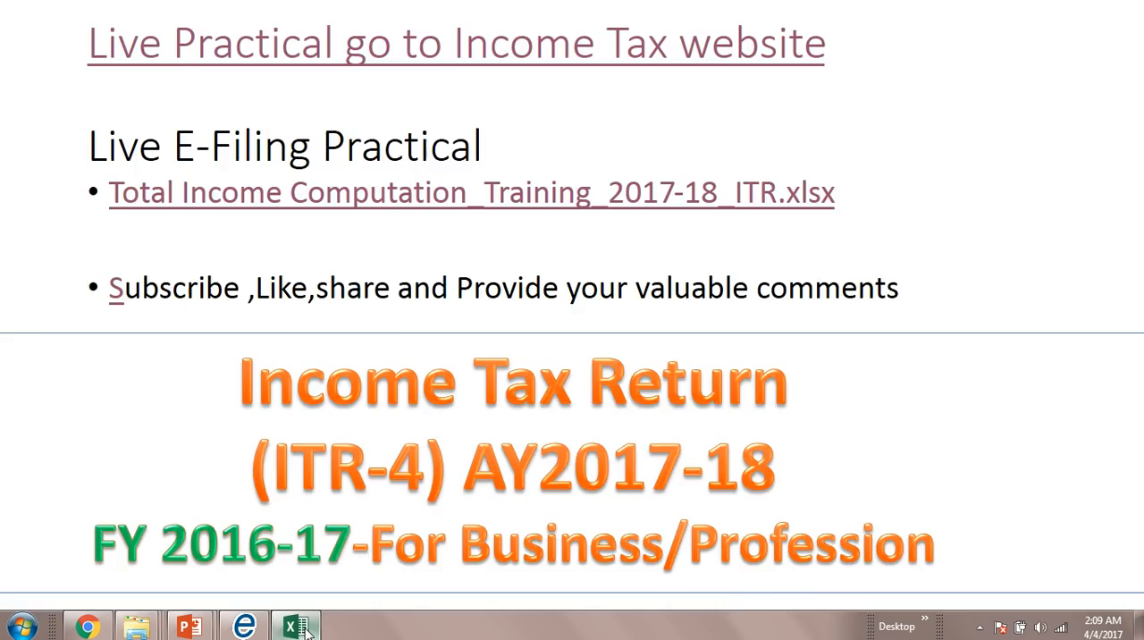
{"action": "left_click", "coordinate": [1132, 11]}
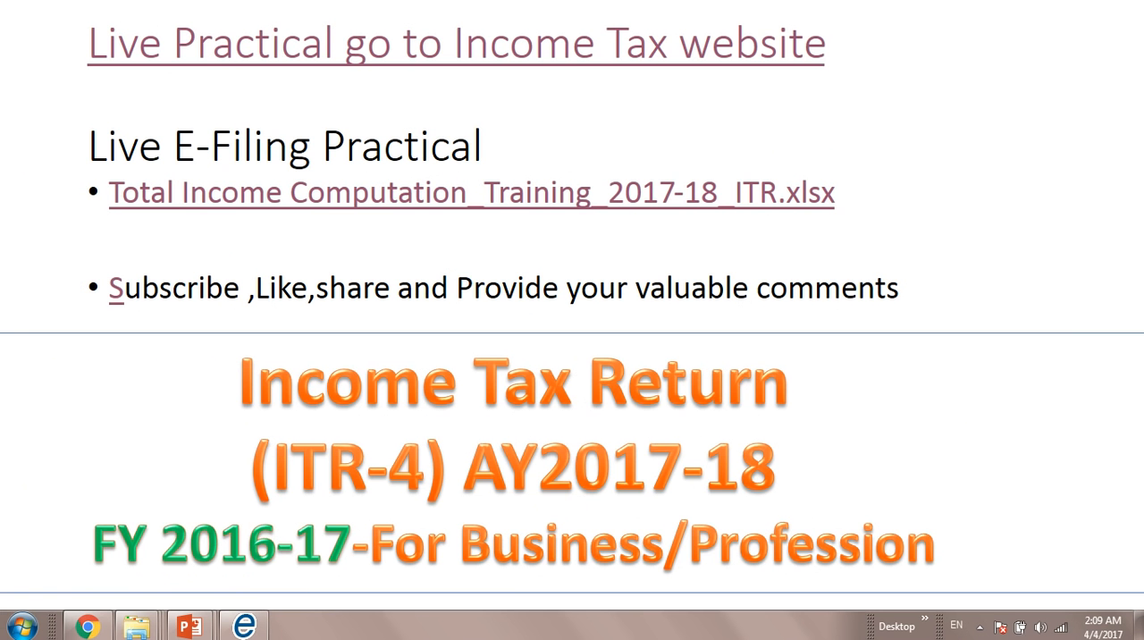
{"action": "left_click", "coordinate": [930, 205]}
{"action": "key", "text": "Escape"}
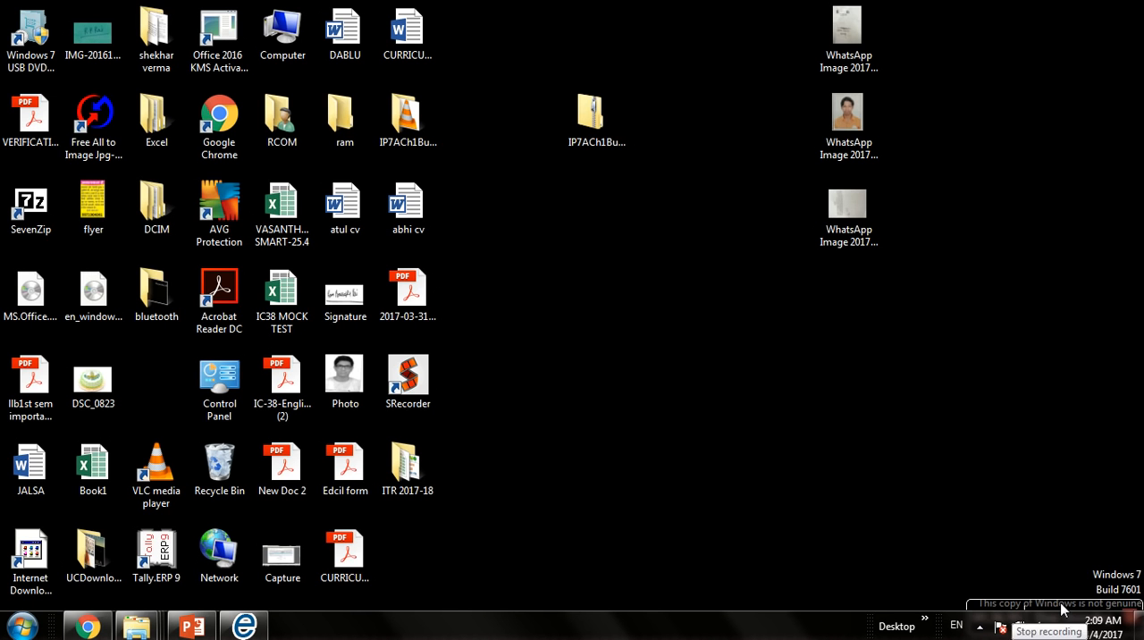
{"action": "mouse_move", "coordinate": [1057, 607]}
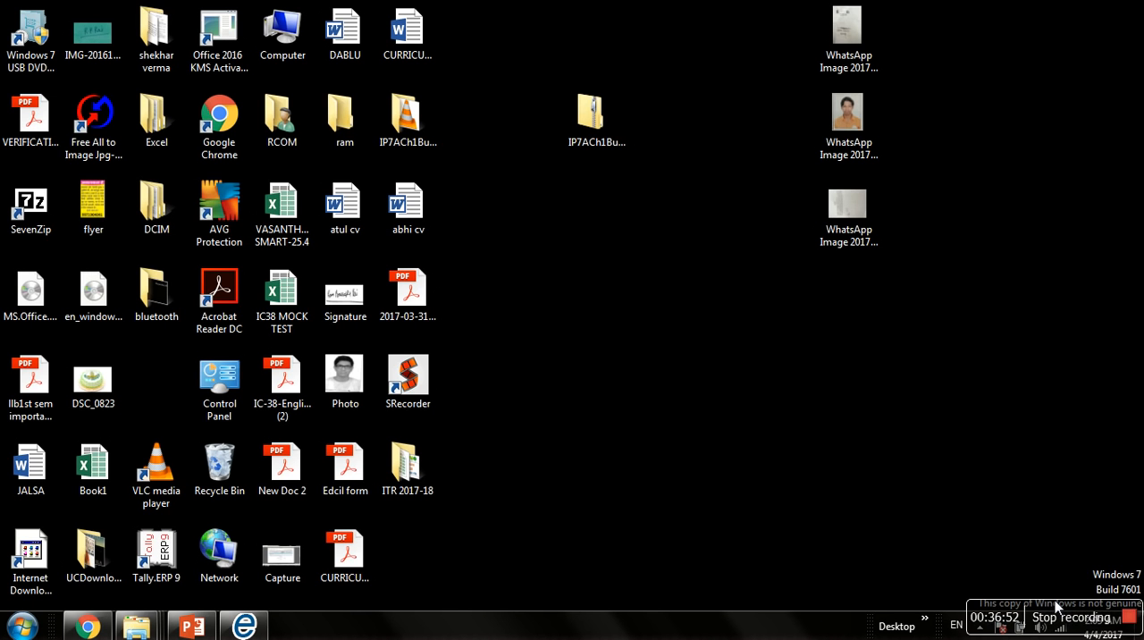